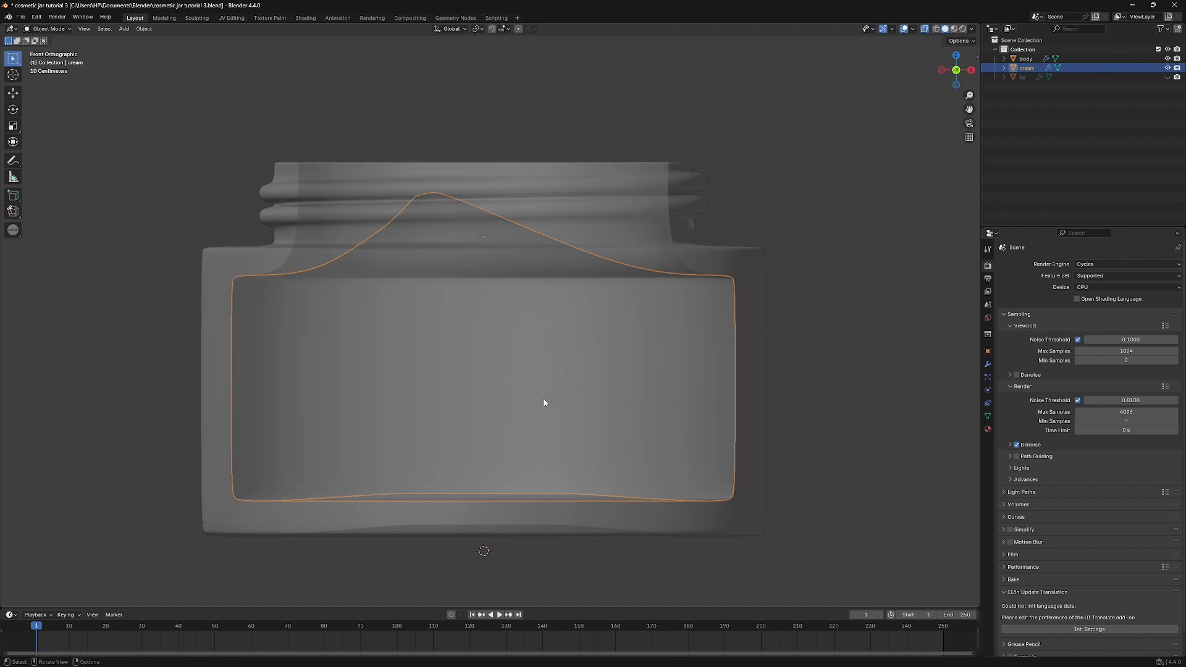
Set the cream object's origin to its geometry and scale it down uniformly to about 0.993
right_click(465, 342)
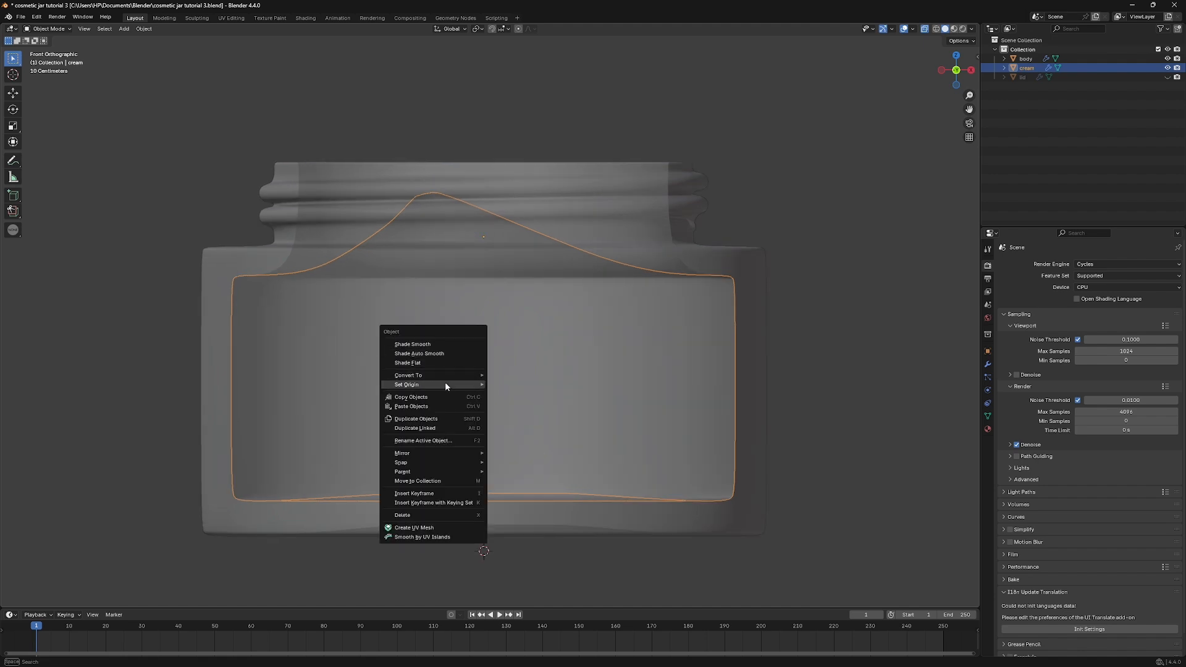
mouse_move(445, 383)
left_click(528, 393)
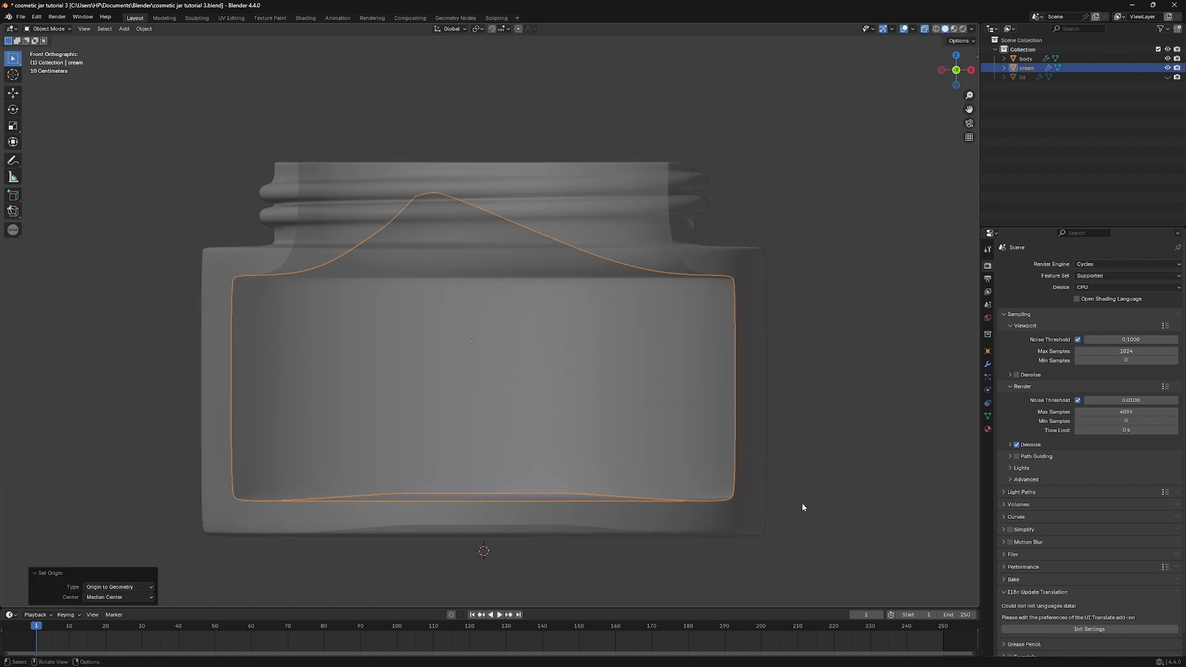
key("s")
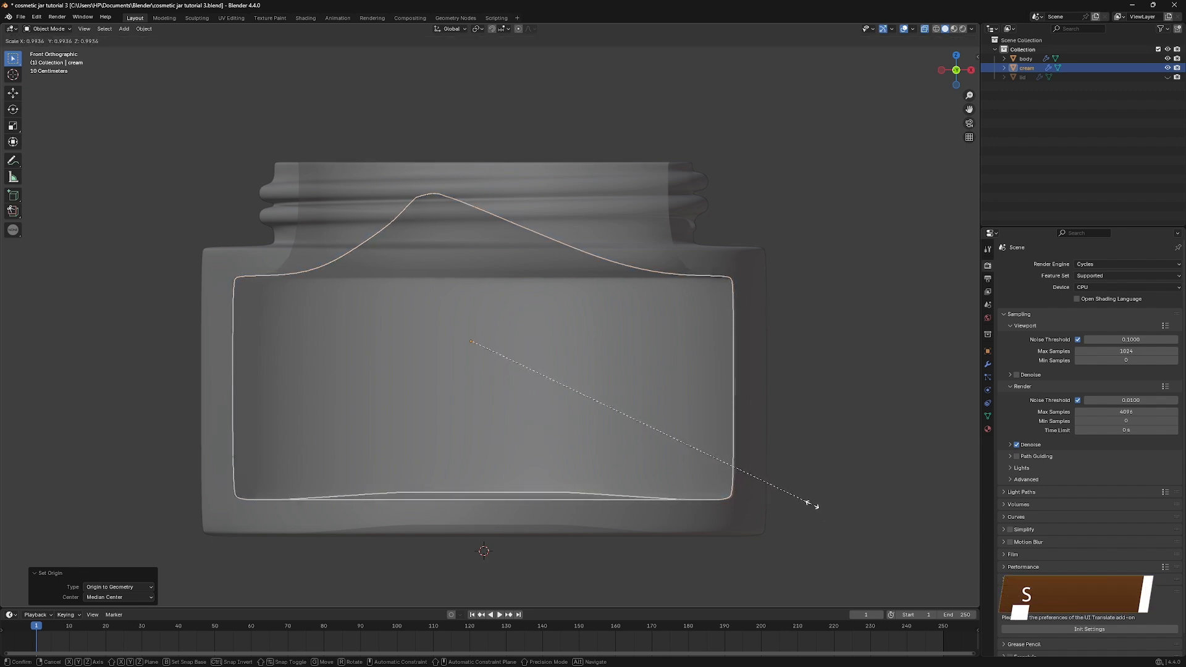
left_click(812, 507)
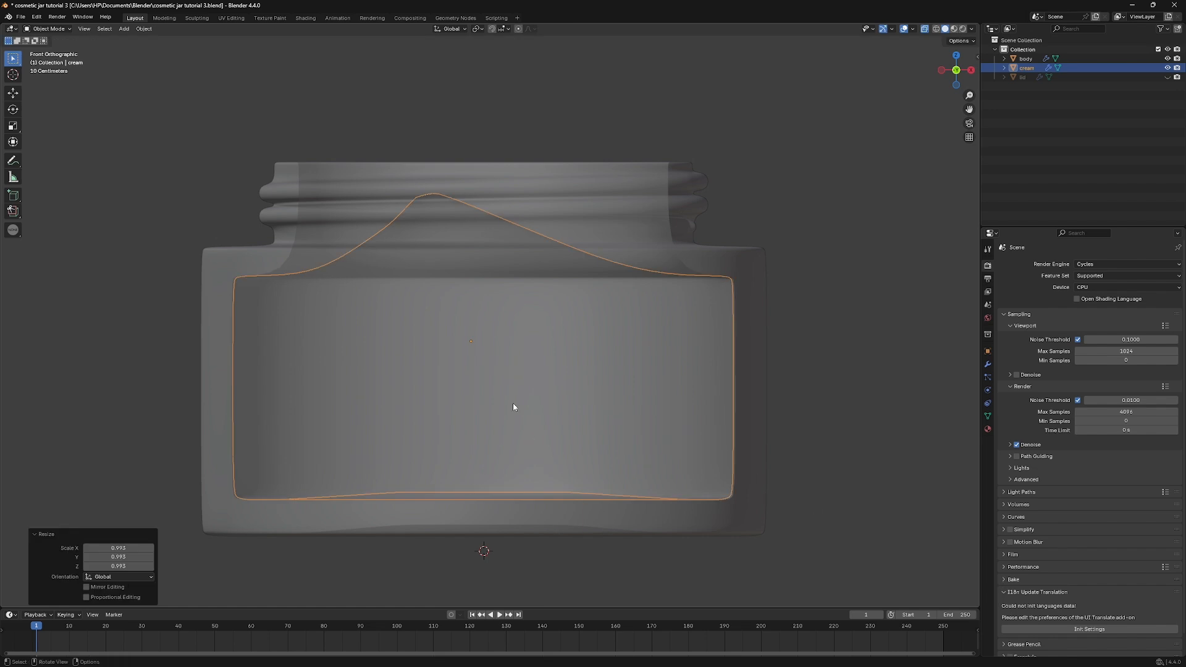
Turn off X-ray, unhide the lid and preview the whole jar in rendered shading with the EEVEE engine
scroll(513, 403, "down", 2)
key("alt+z")
middle_click_drag(568, 358, 550, 395)
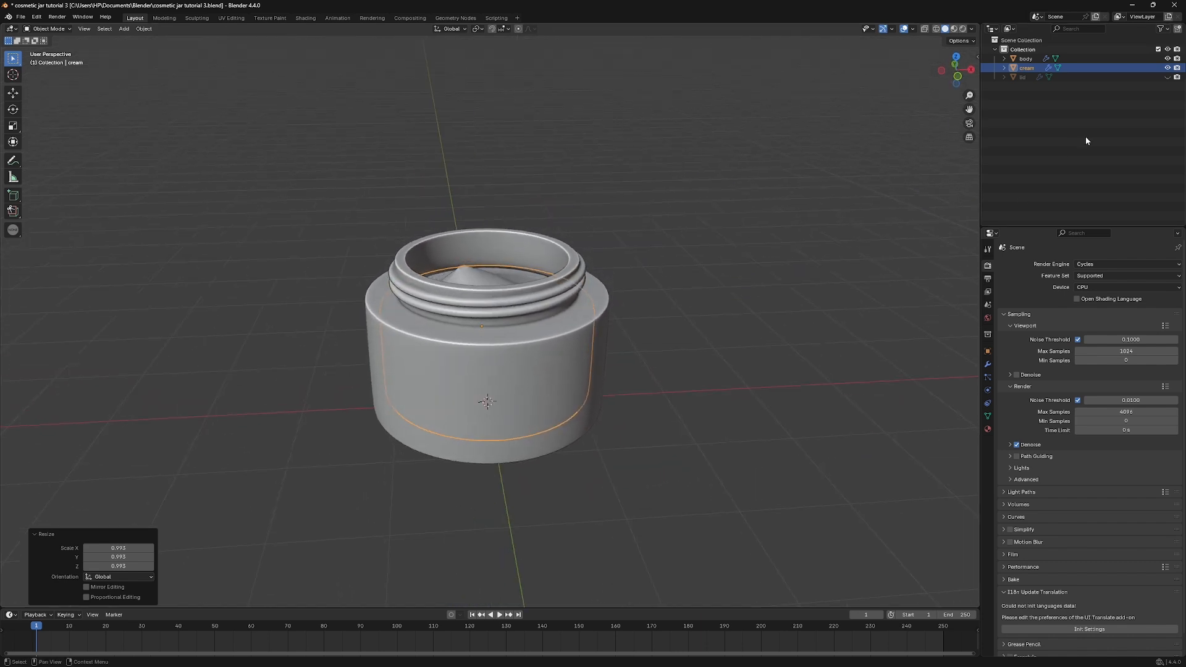
left_click(1167, 76)
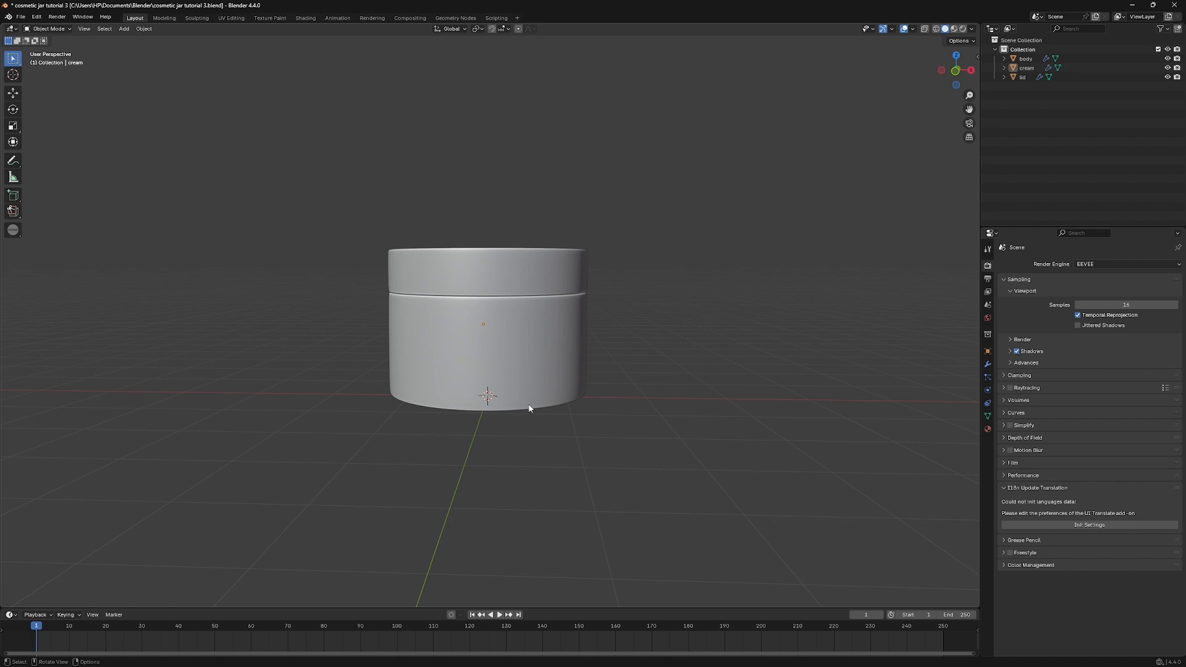
key("z")
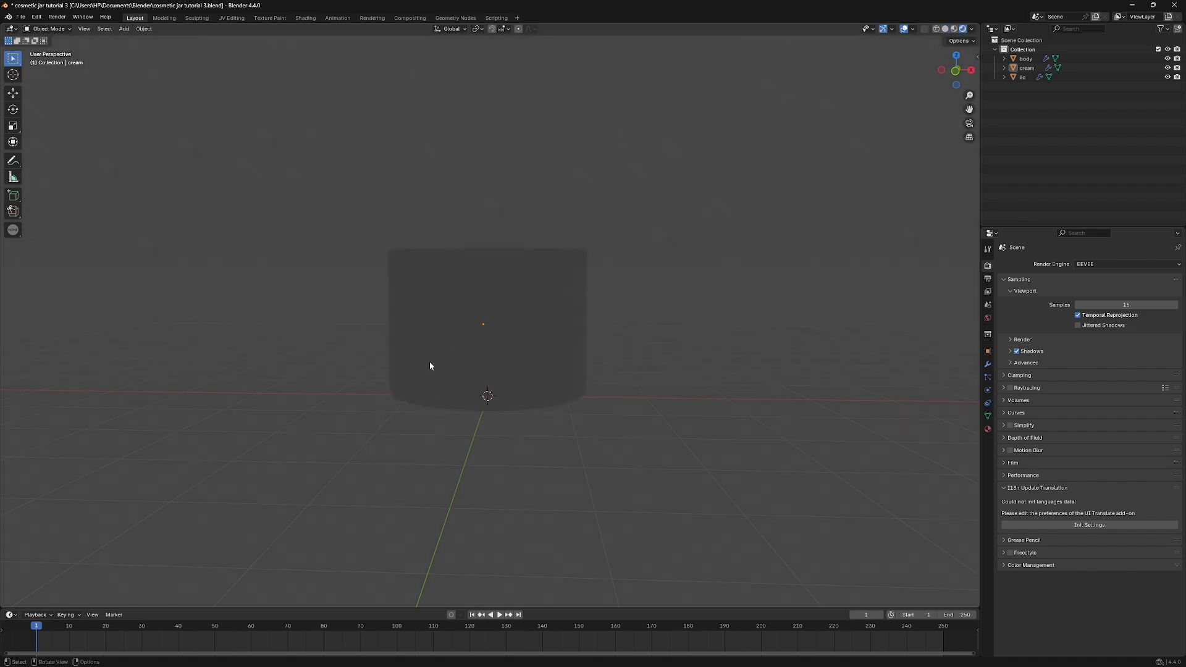
Enlarge the timeline area and turn it into a Shader Editor showing the World nodes
left_click_drag(469, 607, 278, 431)
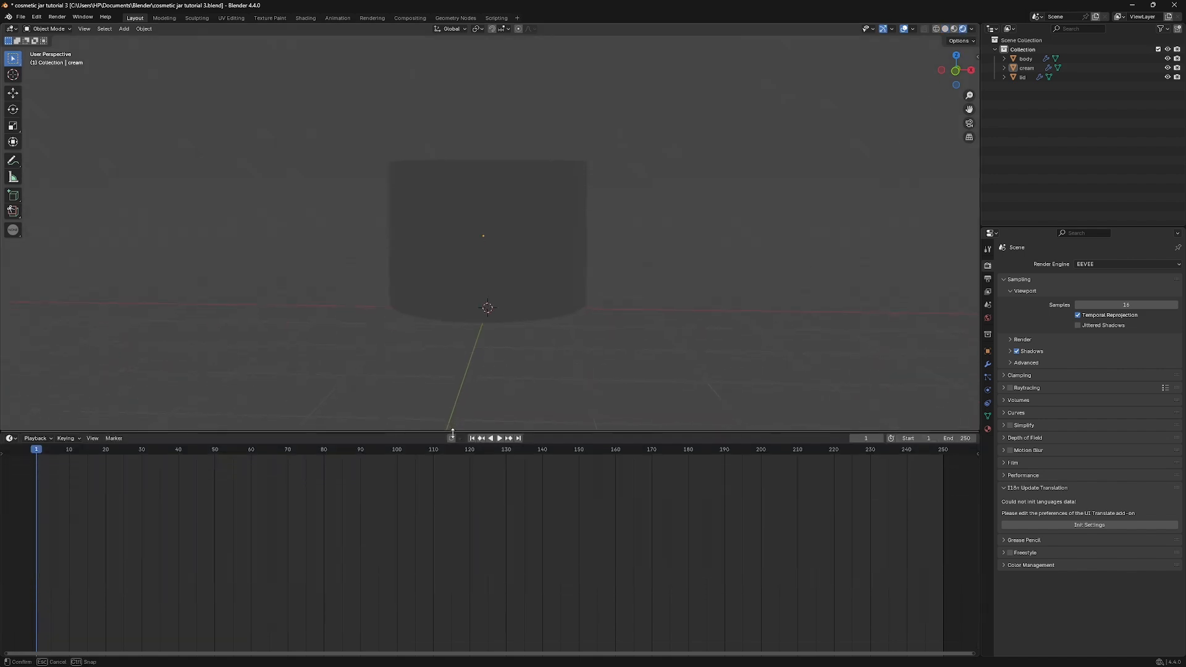
left_click(11, 439)
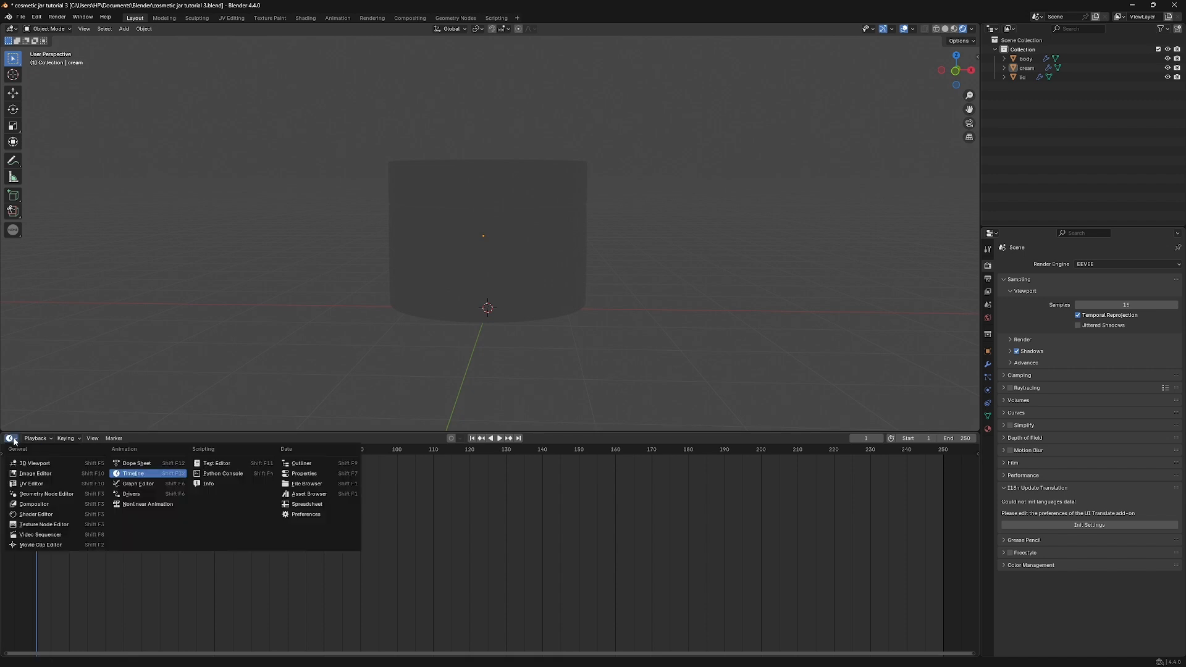
left_click(40, 512)
left_click(40, 440)
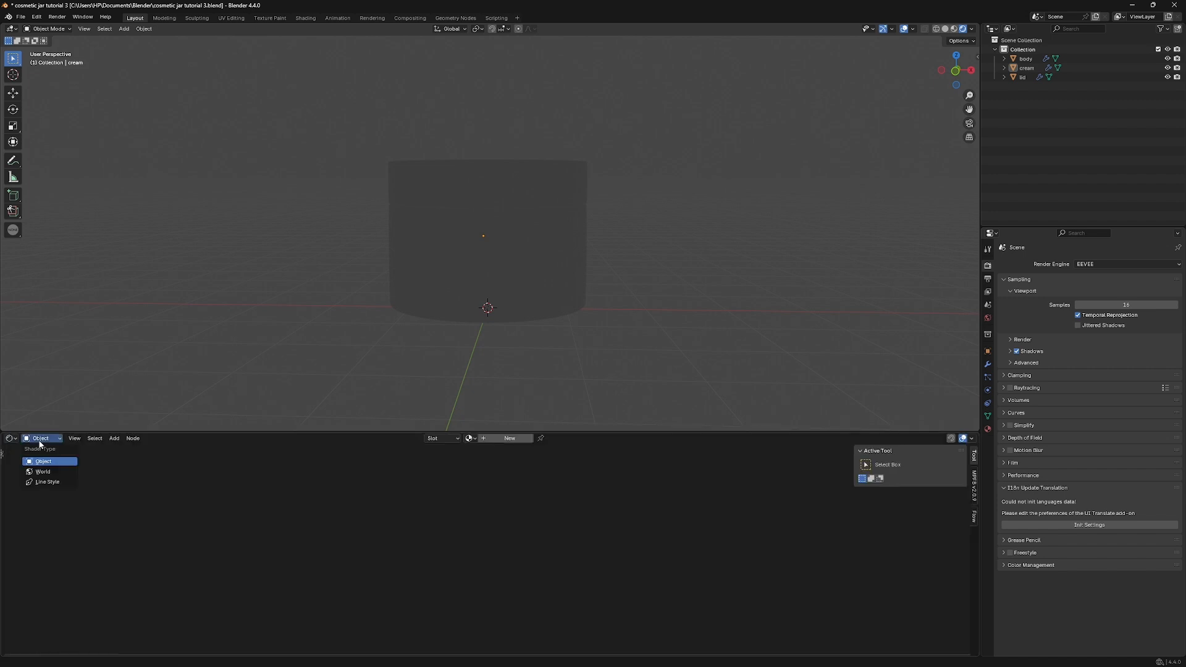
left_click(44, 471)
Add an Environment Texture with mapping nodes to the world Background and load small_empty_room_1_2k.hdr from the WORLDS folder
scroll(426, 584, "up", 5)
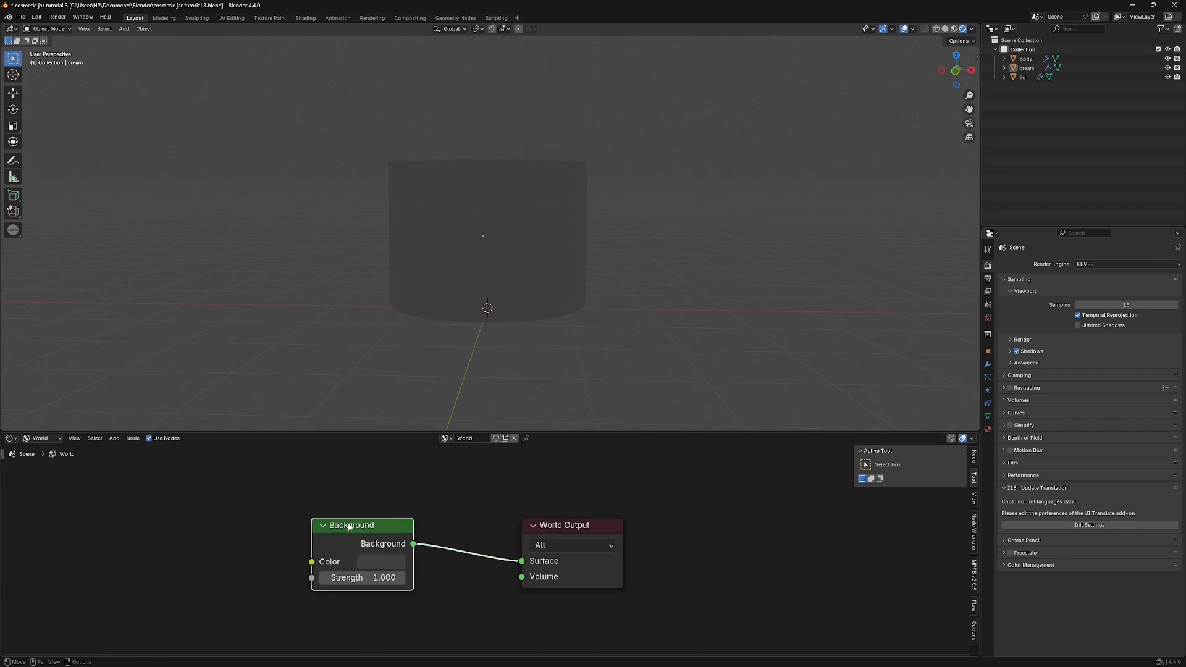
key("ctrl+t")
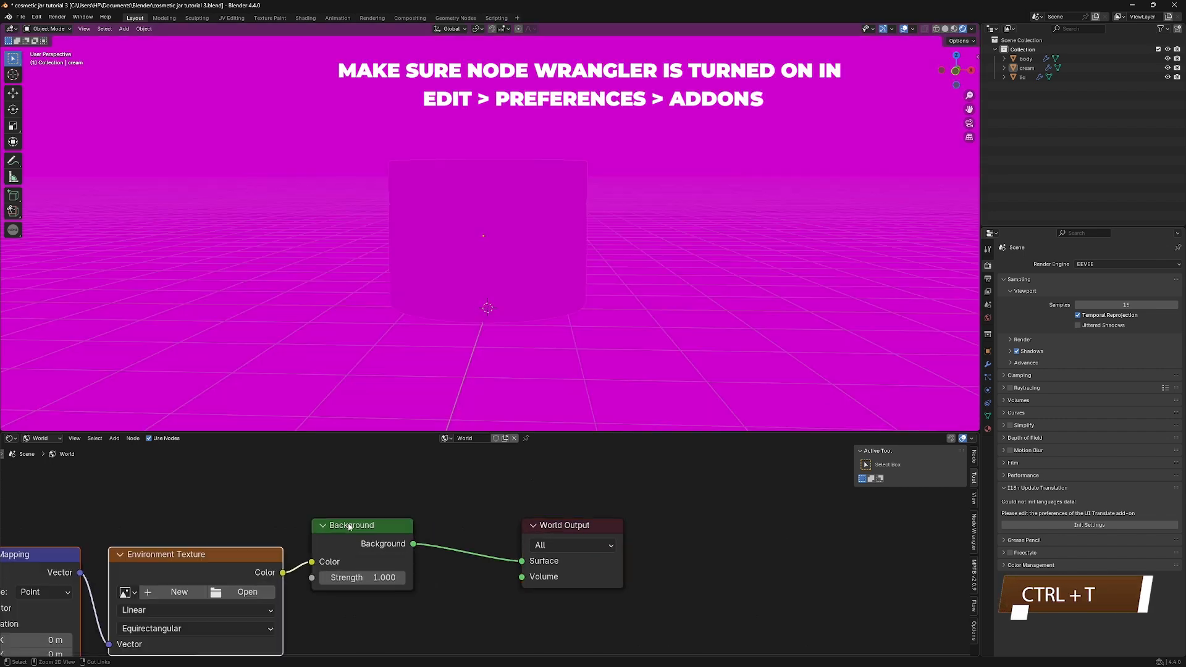
scroll(402, 609, "down", 3)
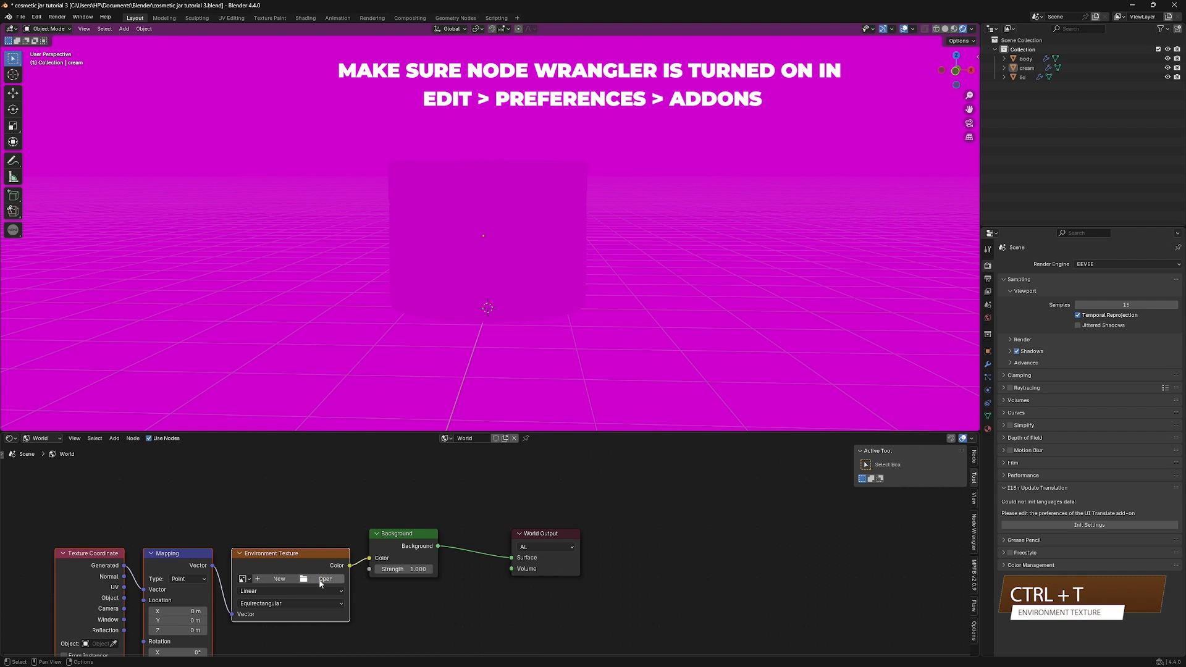
left_click(323, 578)
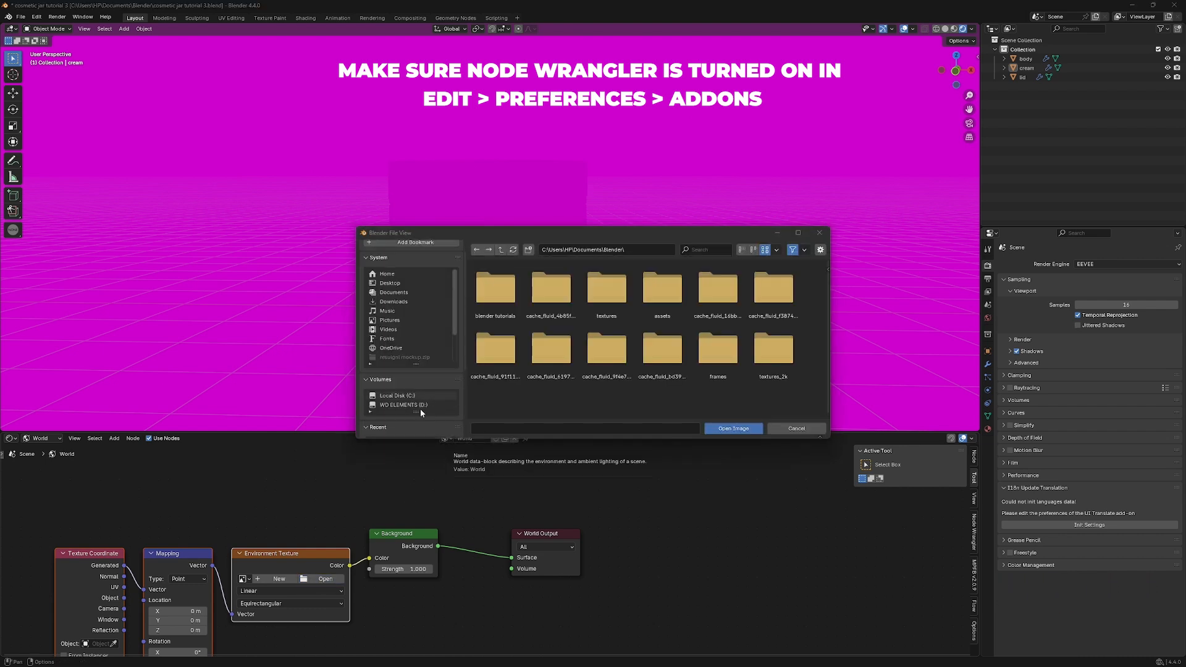
left_click(390, 387)
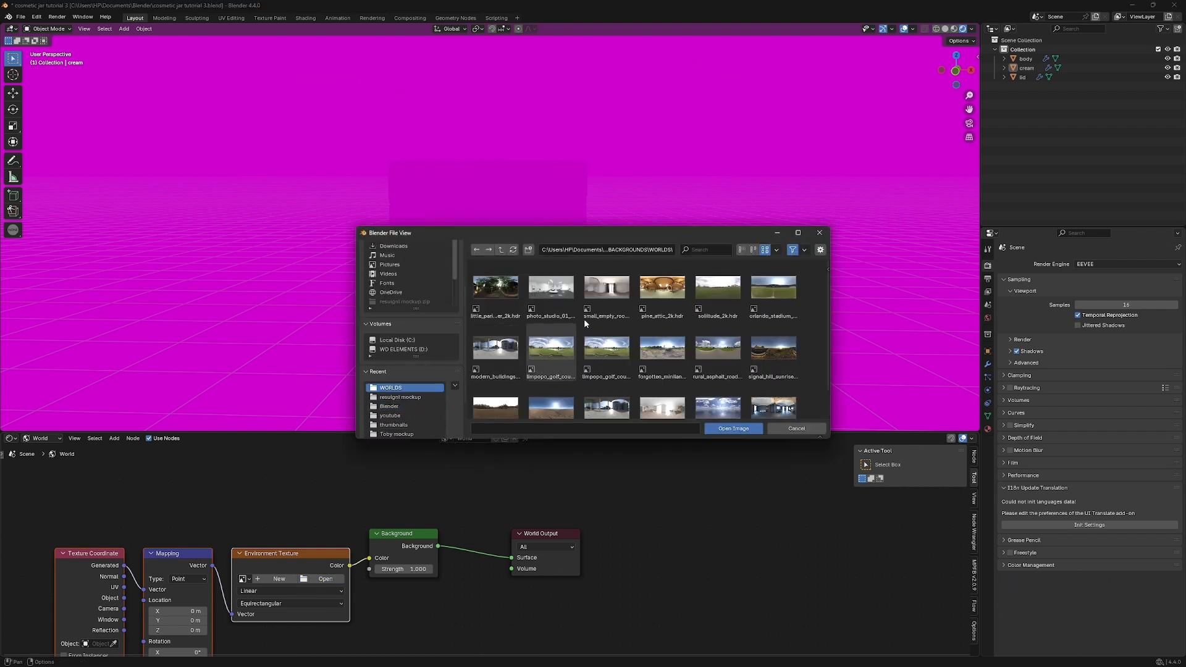
double_click(603, 304)
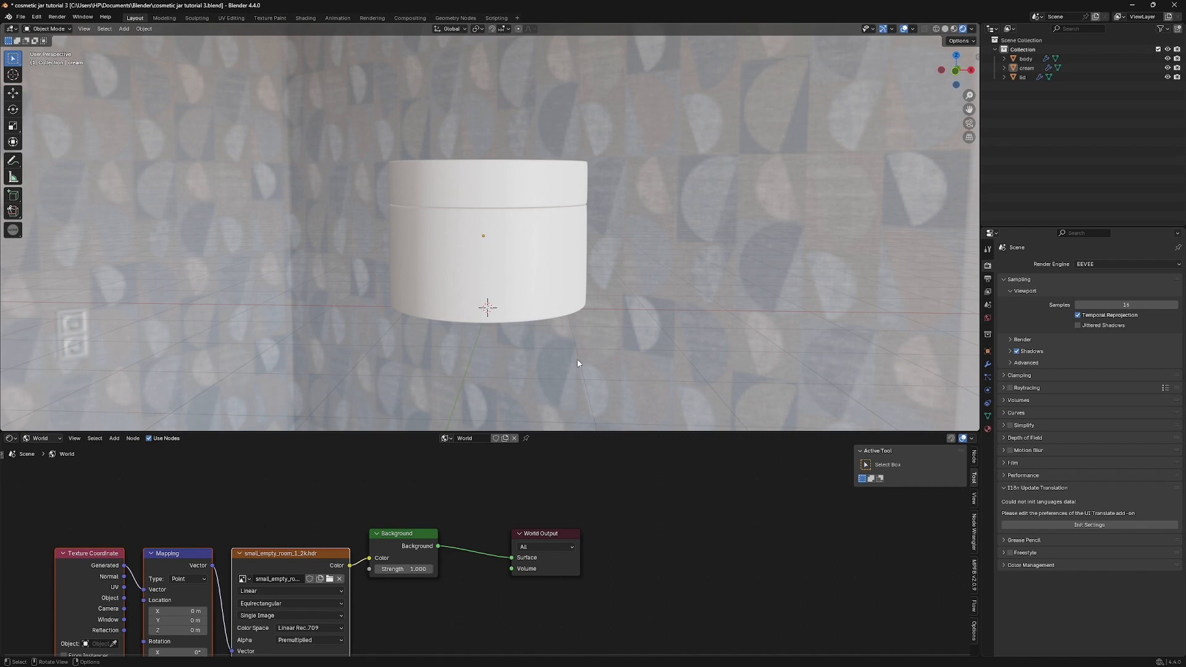
Select the jar body and make the render's film background transparent
scroll(578, 352, "down", 3)
scroll(575, 331, "up", 2)
mouse_move(572, 328)
middle_mouse_down()
mouse_move(571, 345)
mouse_move(556, 339)
mouse_move(563, 334)
middle_mouse_up()
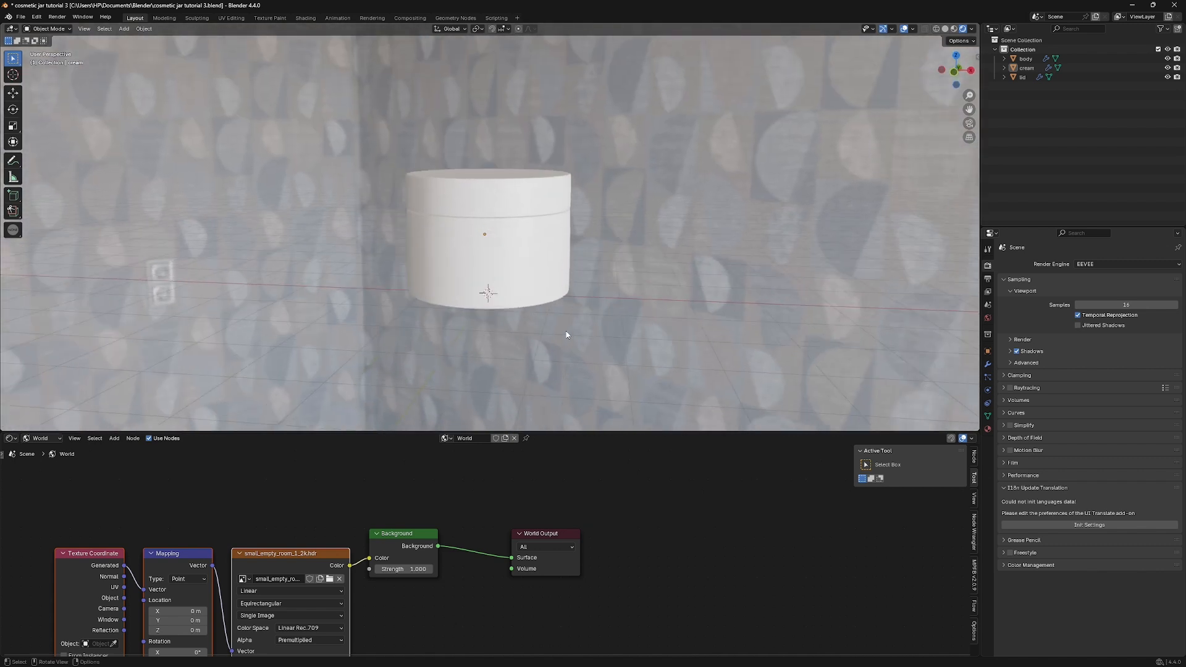
left_click(512, 281)
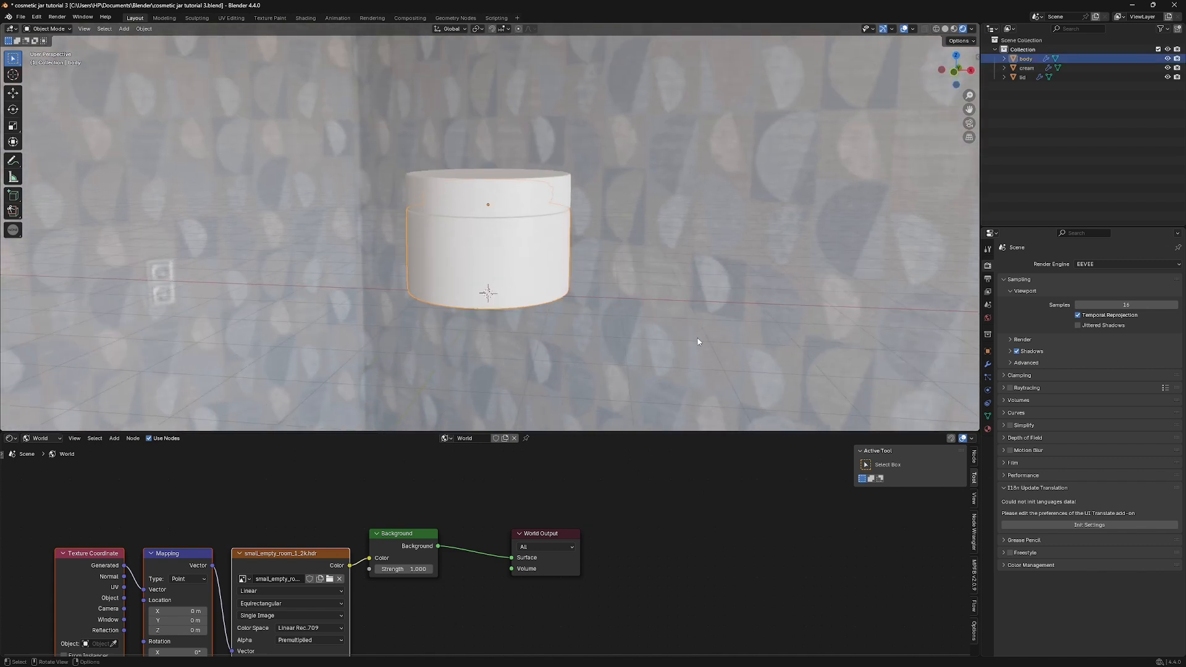
left_click(1004, 462)
left_click(1076, 487)
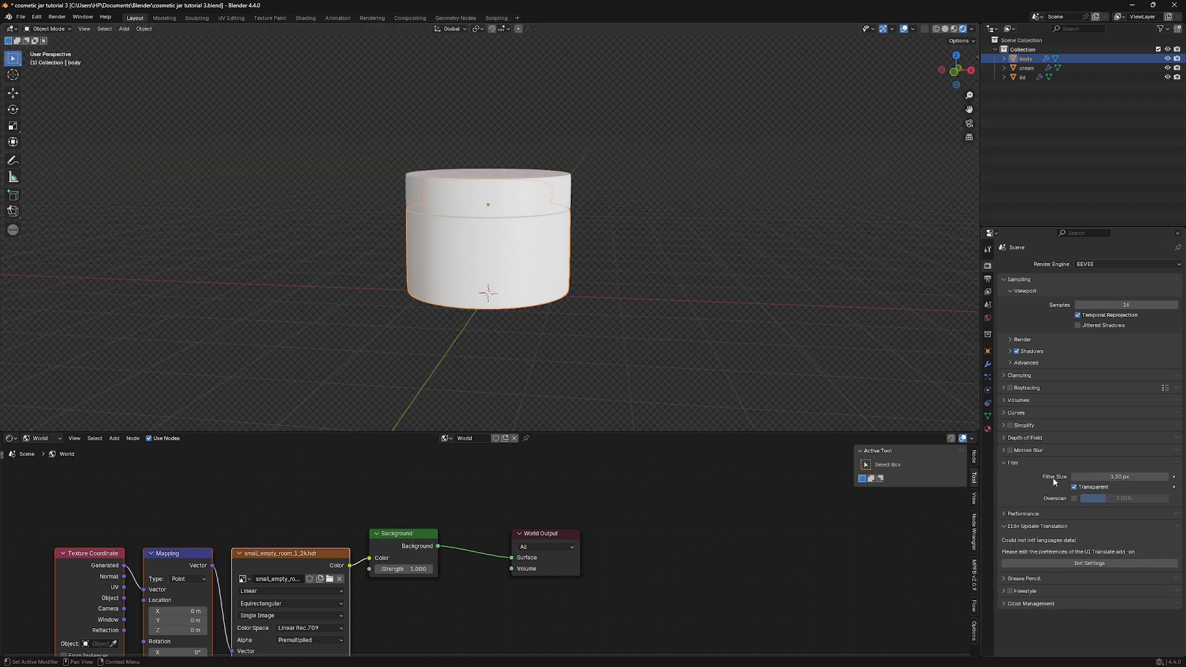
mouse_move(538, 318)
middle_mouse_down()
mouse_move(534, 331)
mouse_move(532, 309)
mouse_move(554, 305)
middle_mouse_up()
scroll(515, 281, "up", 2)
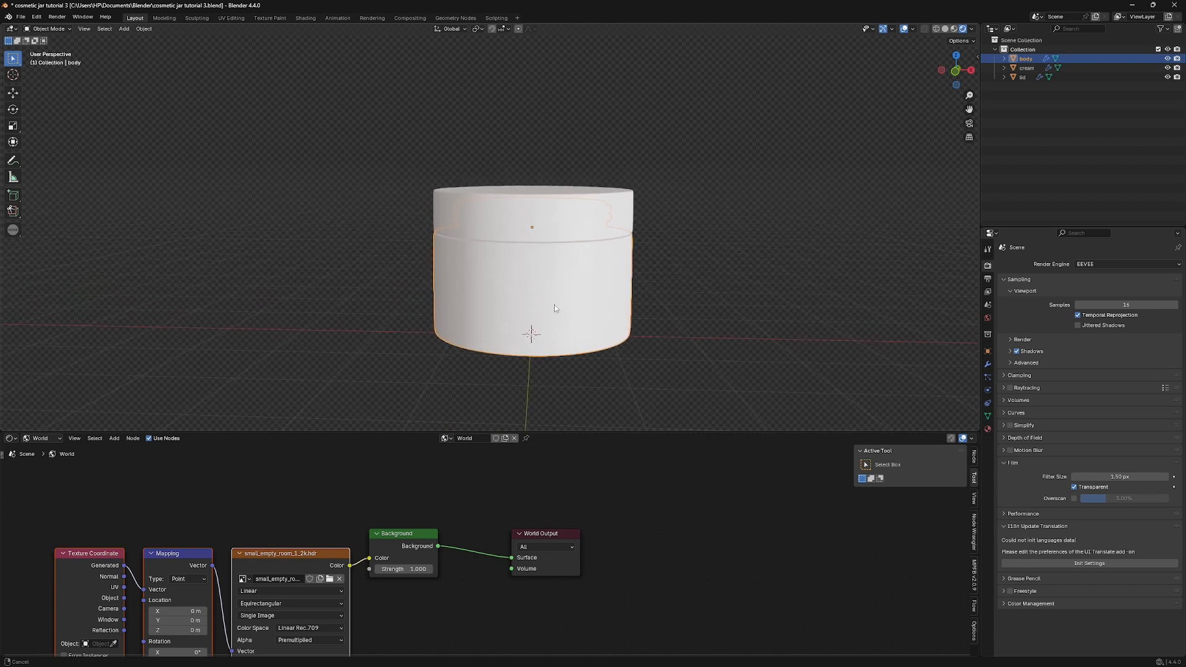
Create a new material on the jar body and name it body_mat
left_click(985, 429)
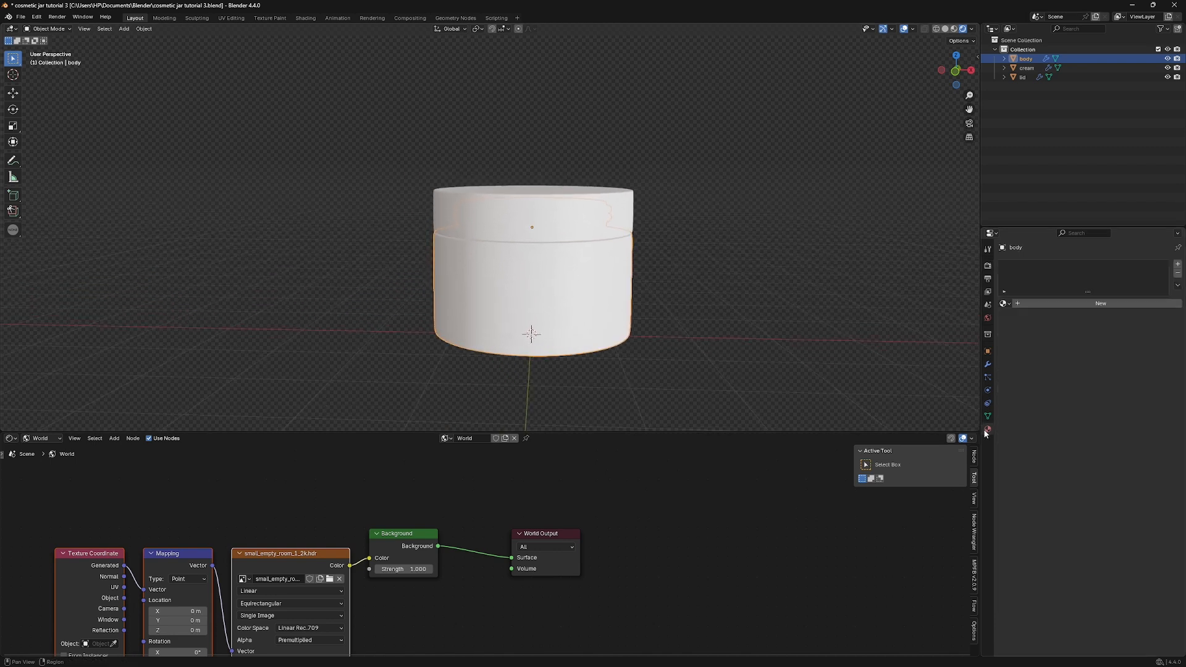
left_click(1100, 305)
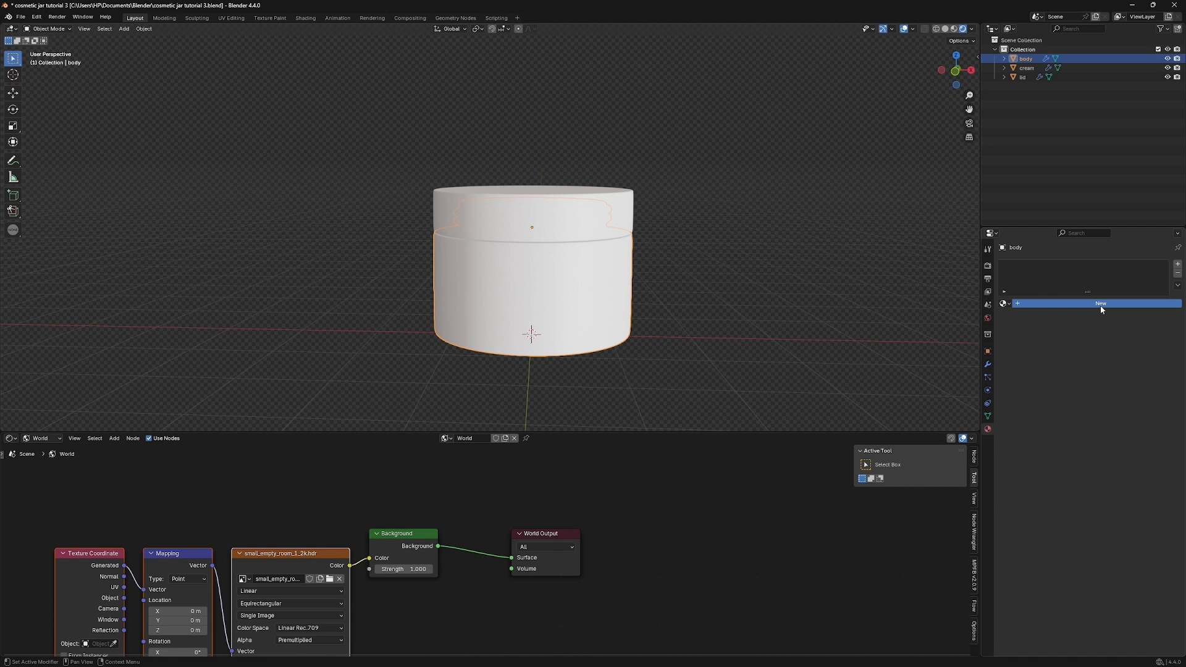
double_click(1030, 303)
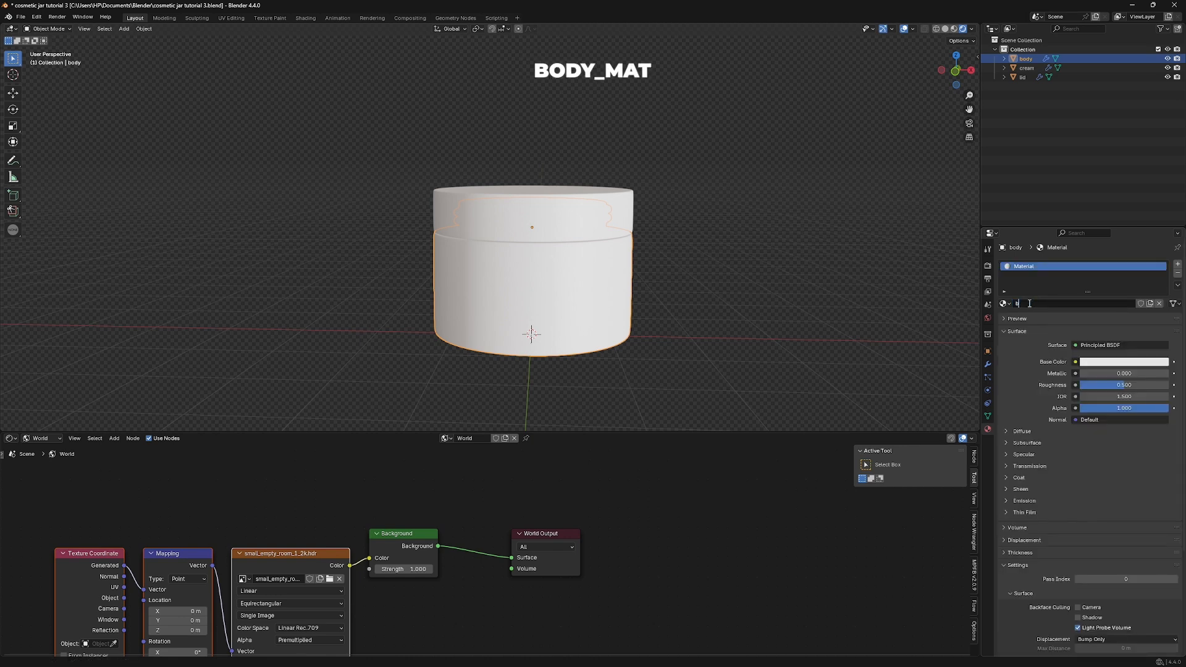
type("body_mat")
key("Return")
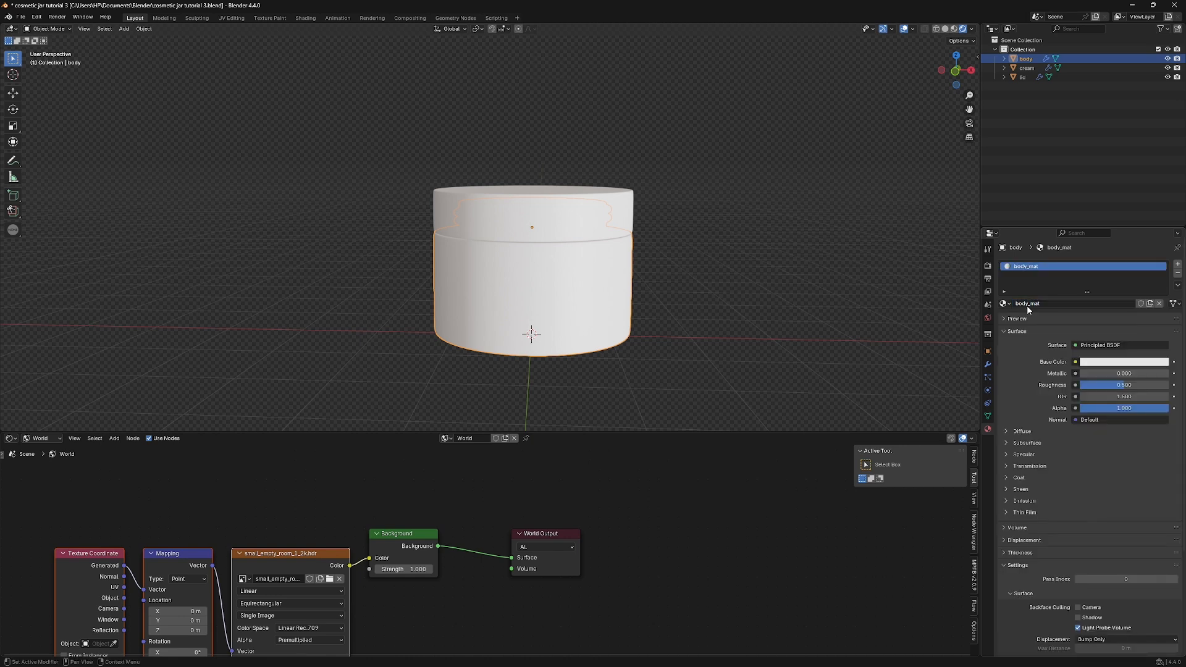
Make body_mat a glossy pink glass with transmission weight 1, base color #D7A6A6 and roughness about 0.065
left_click(1006, 466)
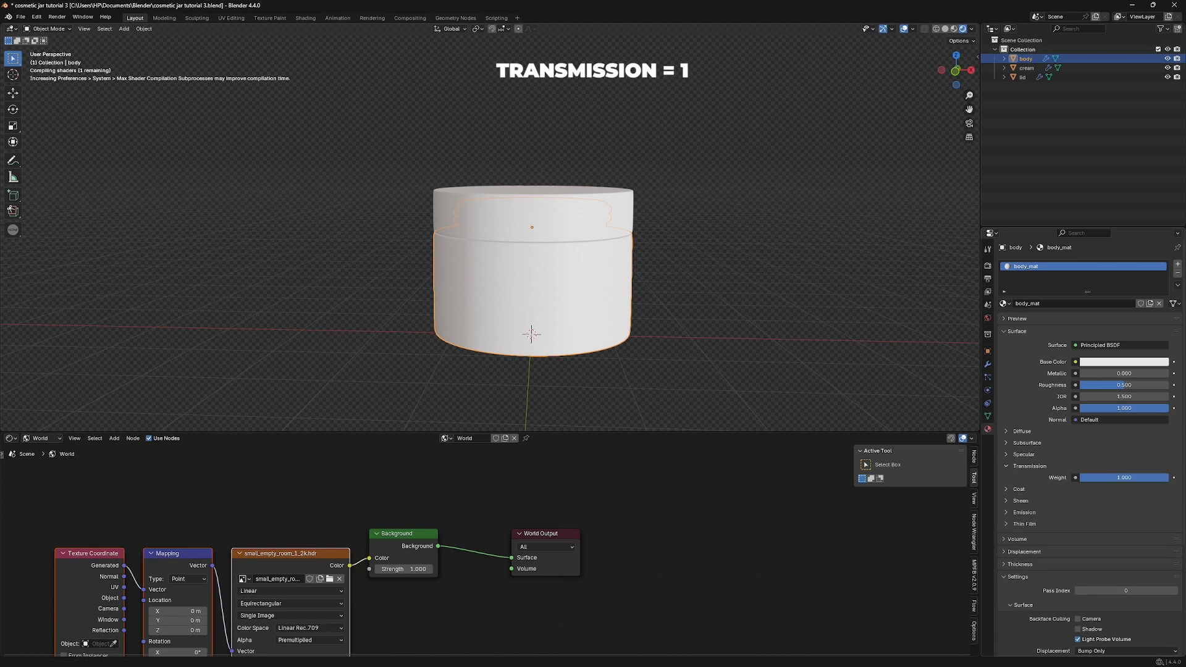
left_click_drag(1105, 478, 1168, 477)
left_click(1124, 362)
left_click(1112, 349)
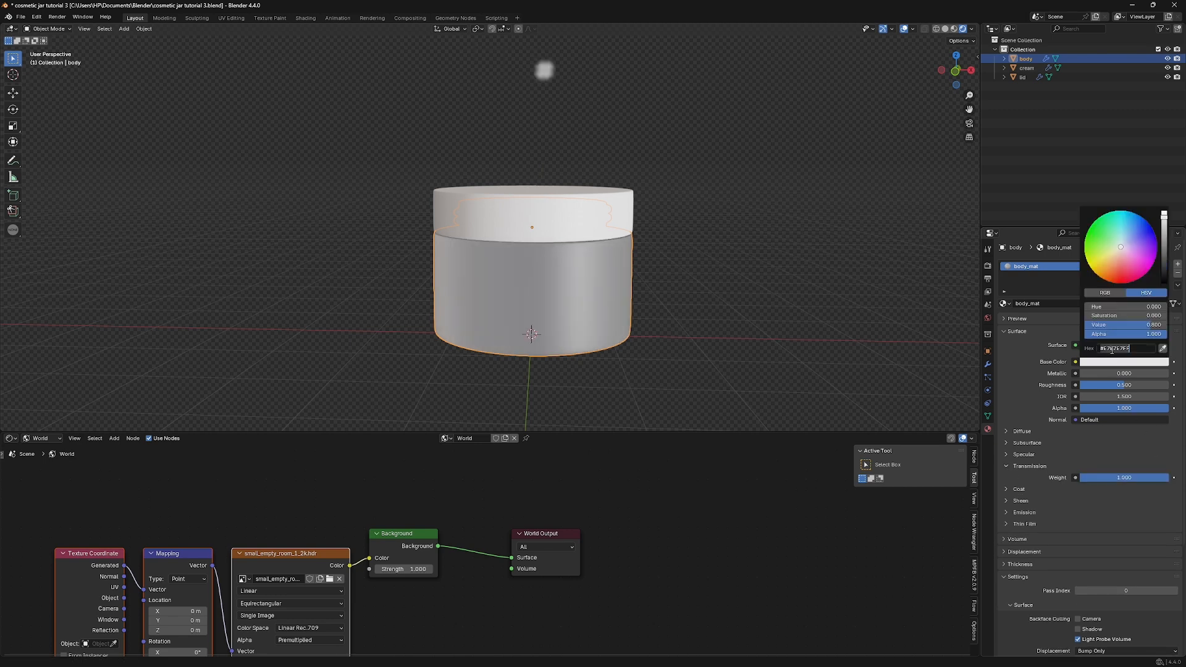
type("d7a6")
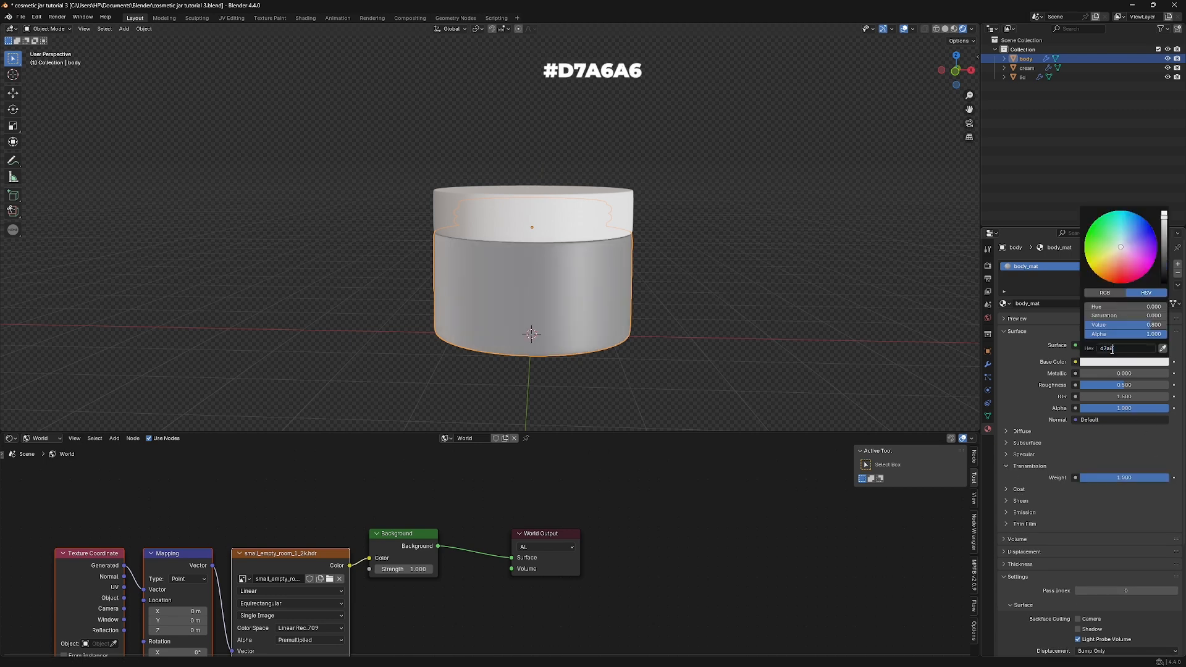
type("a6")
key("Return")
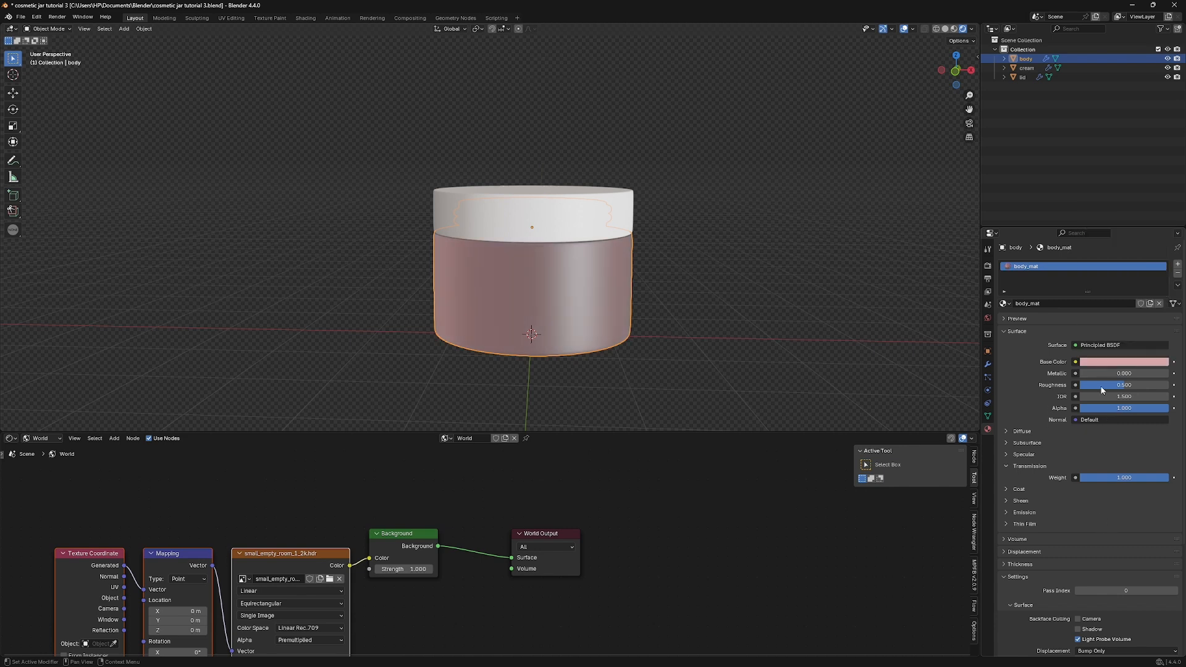
left_click_drag(1124, 388, 1085, 386)
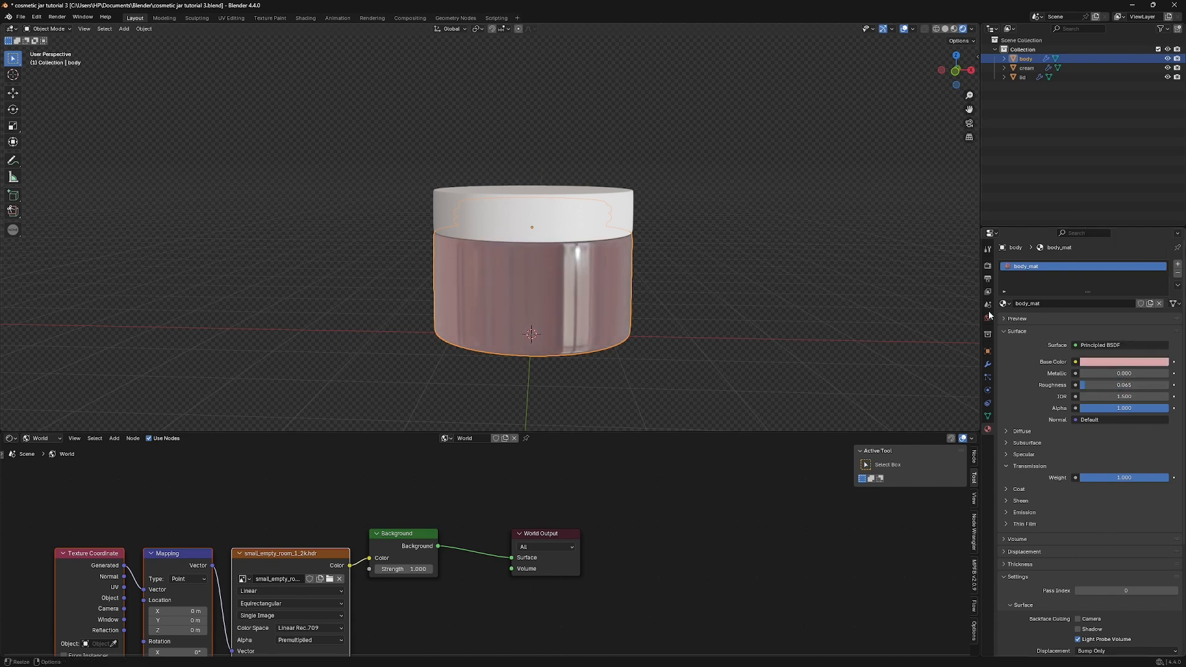
Preview the jar's glass material in Cycles and return the render engine to EEVEE
left_click(988, 266)
left_click(1094, 265)
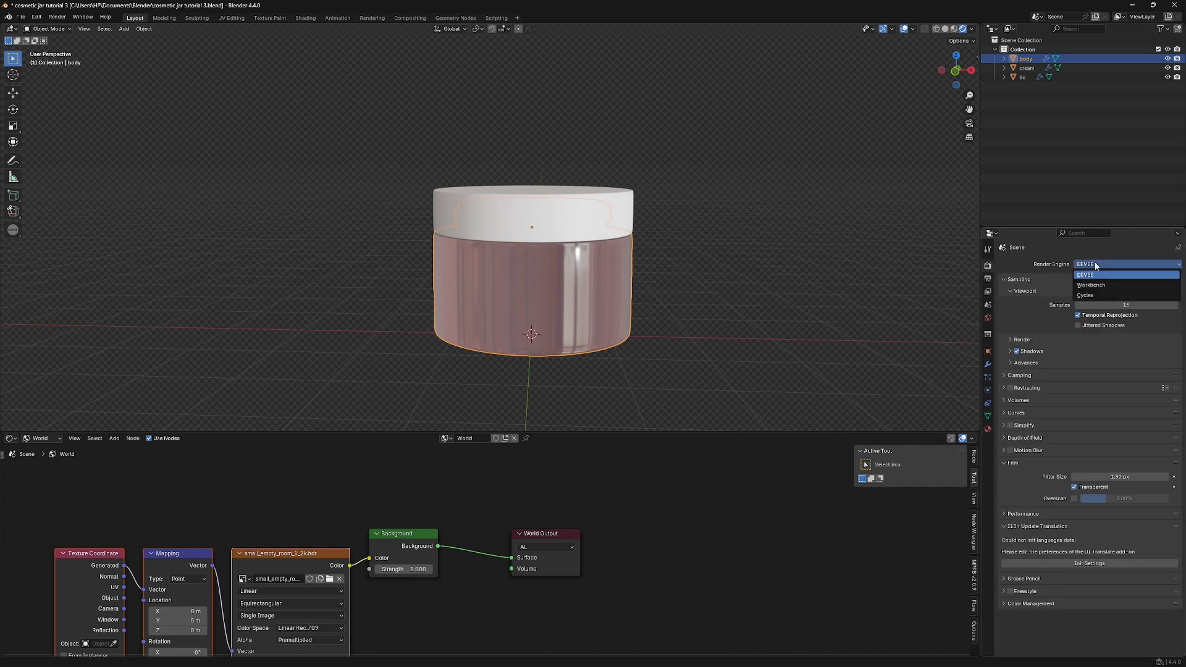
left_click(1093, 295)
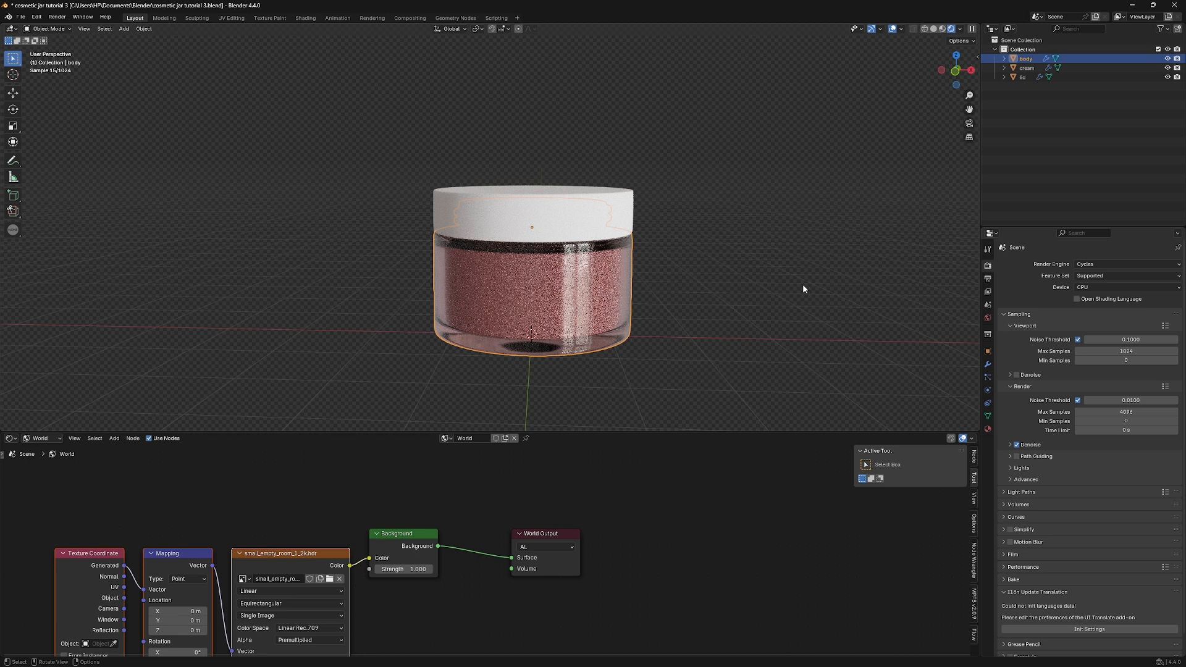
left_click(1093, 267)
left_click(1093, 273)
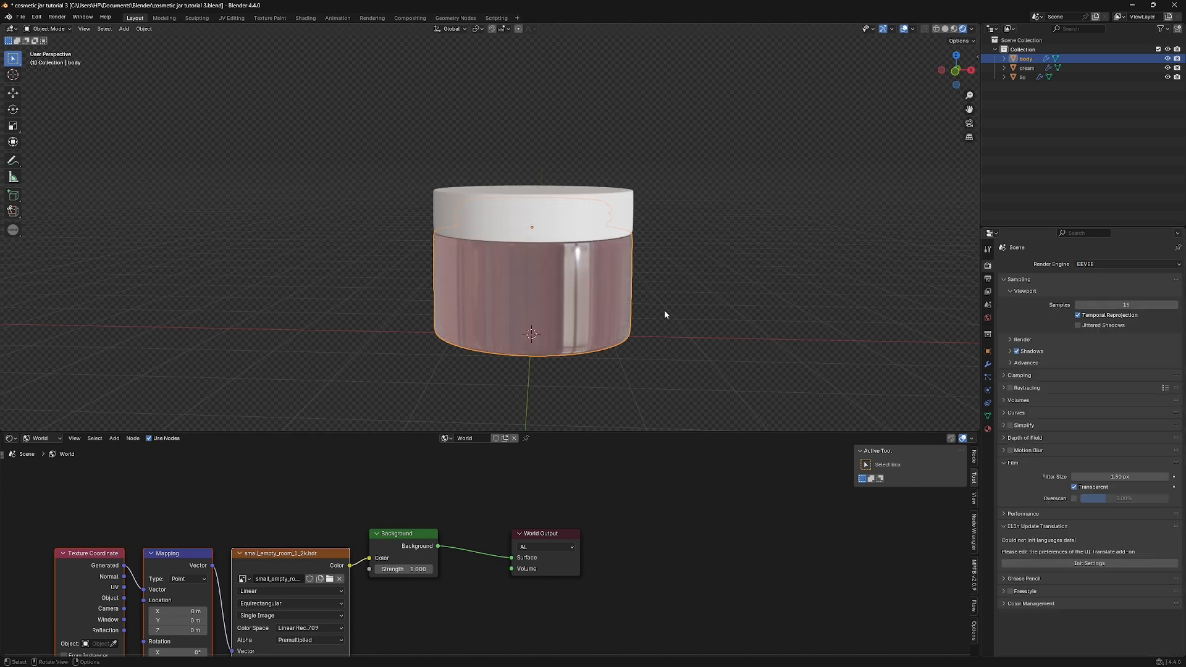
Hide the lid in the viewport and select the cream inside the open jar
middle_click_drag(649, 313, 647, 322)
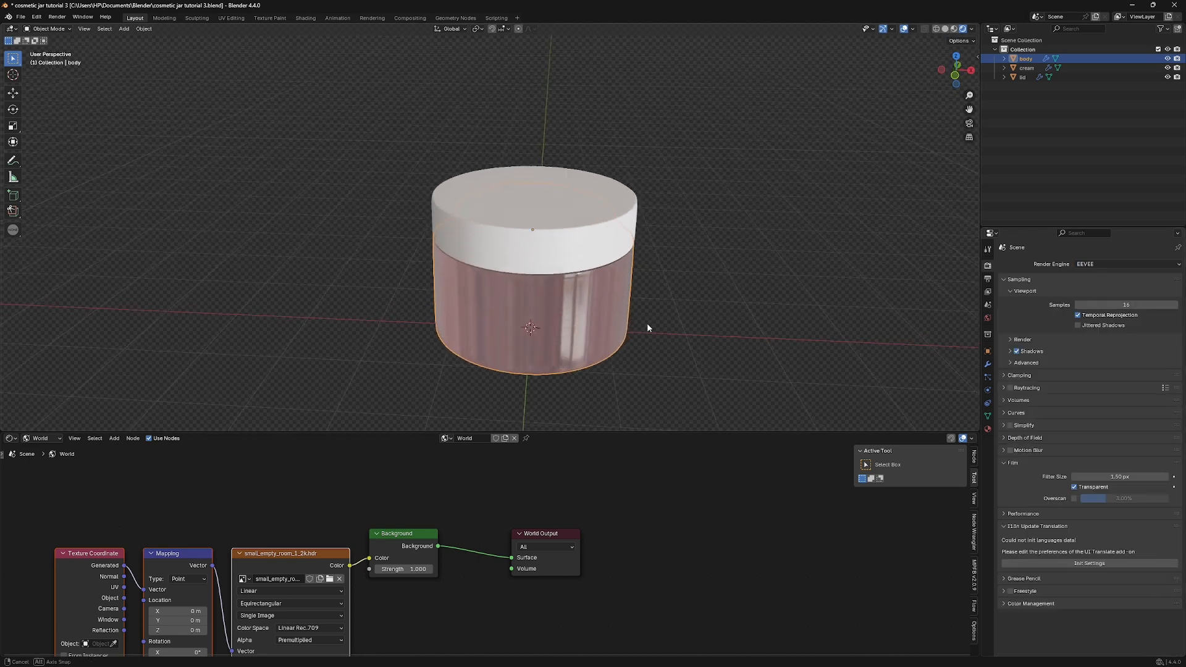
left_click(1167, 77)
middle_click_drag(572, 232, 531, 229)
left_click(524, 222)
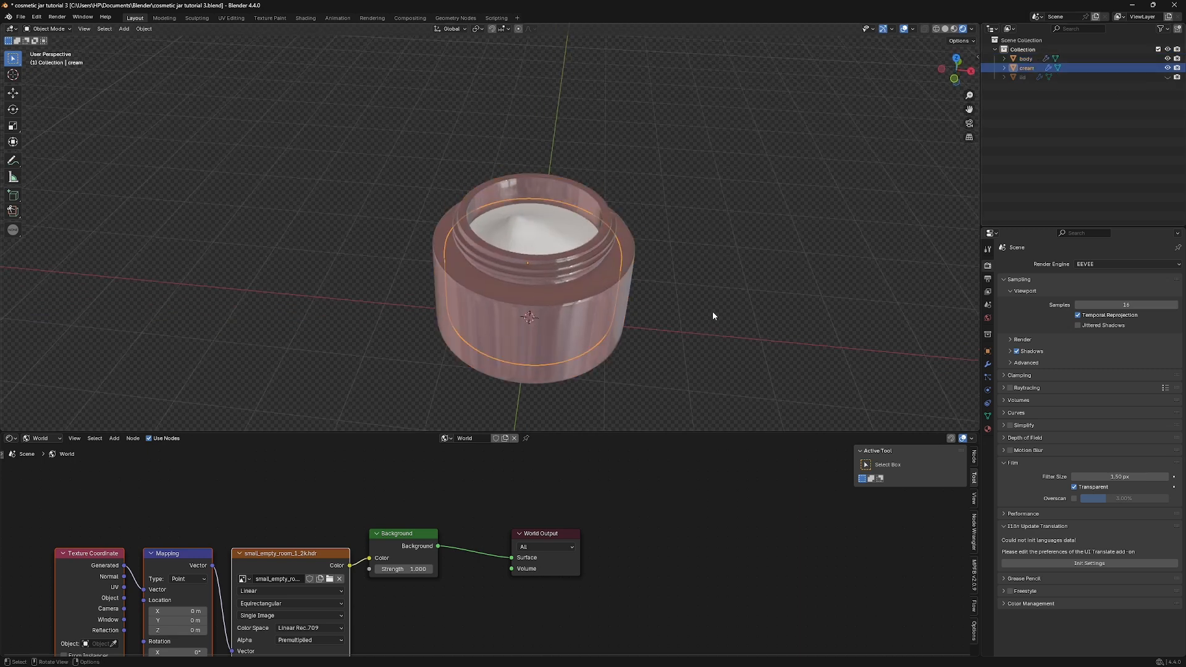
Create a new material on the cream and name it cream_mat
left_click(988, 429)
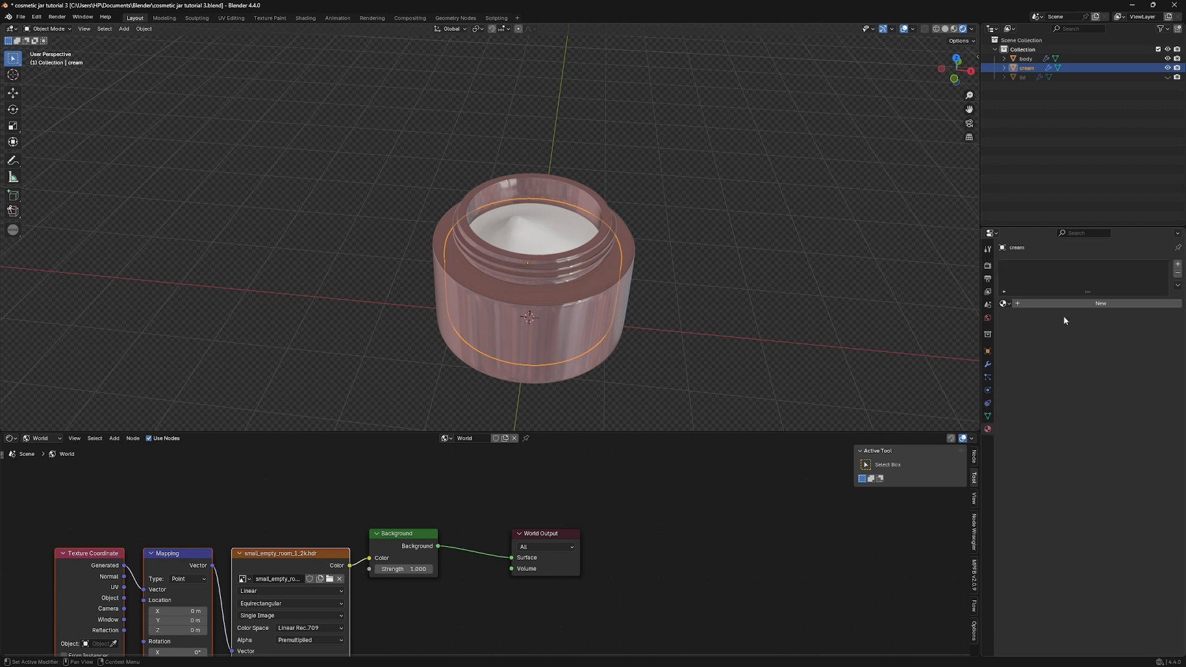
left_click(1087, 304)
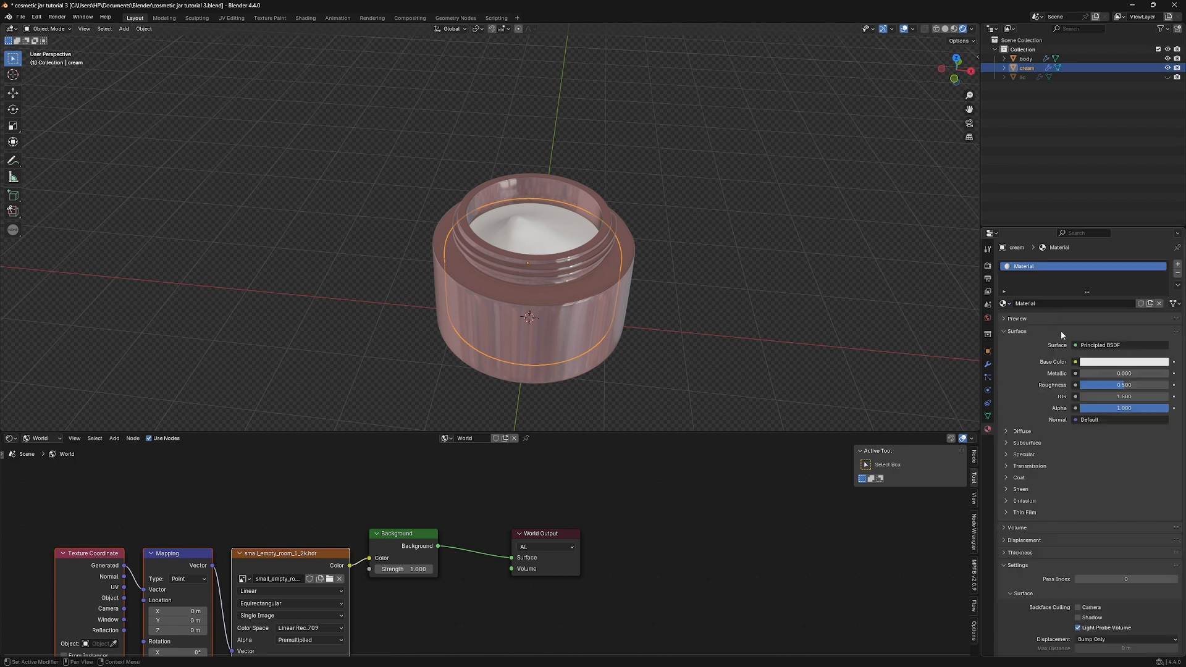
left_click(1031, 303)
type("cream")
key("Return")
Set cream_mat's roughness to about 0.085 and its subsurface weight to 1
left_click_drag(1124, 384, 1087, 385)
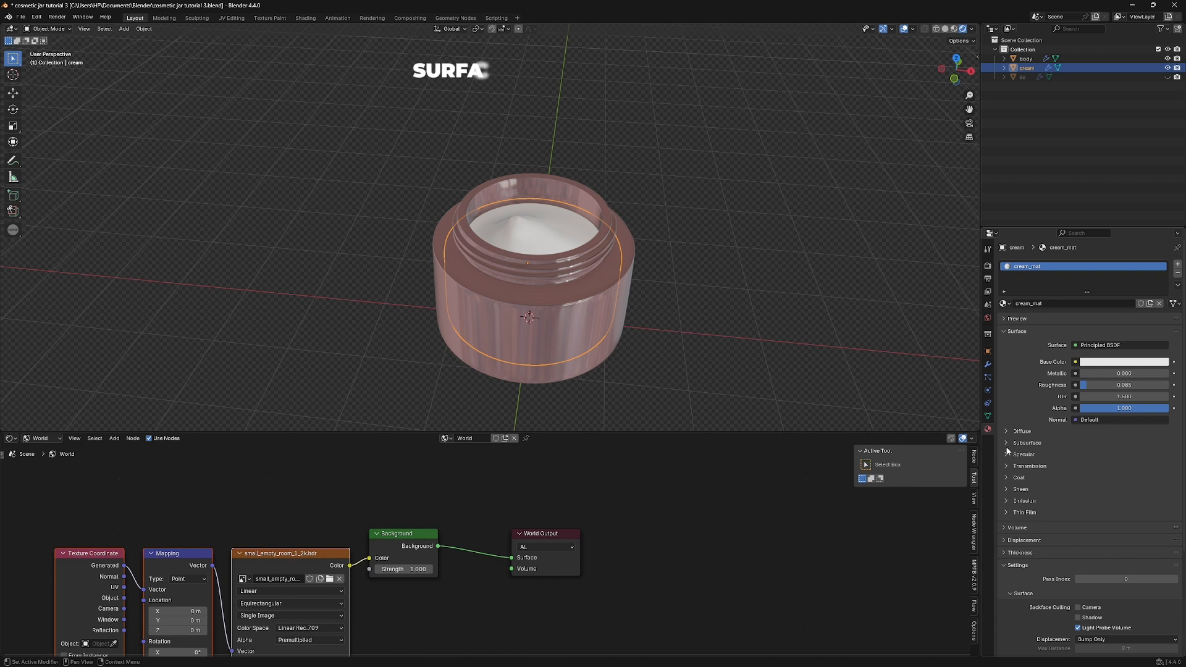
left_click(1022, 442)
left_click_drag(1083, 470, 1167, 467)
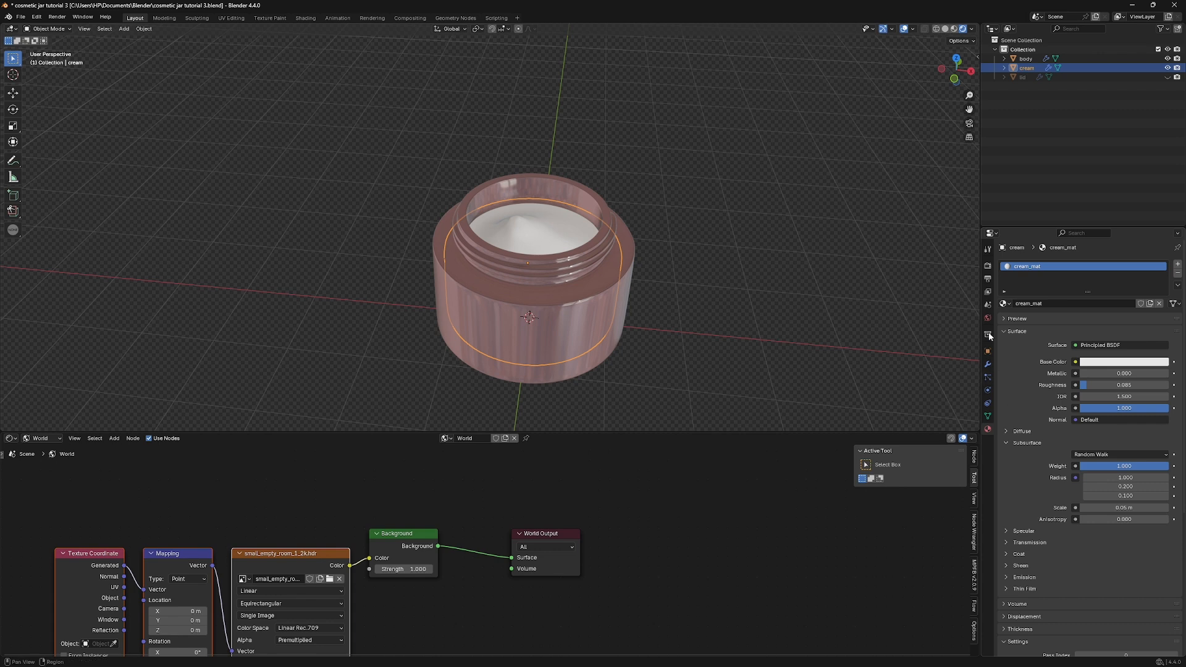
Preview the cream material in Cycles and return the render engine to EEVEE
left_click(987, 265)
left_click(1090, 265)
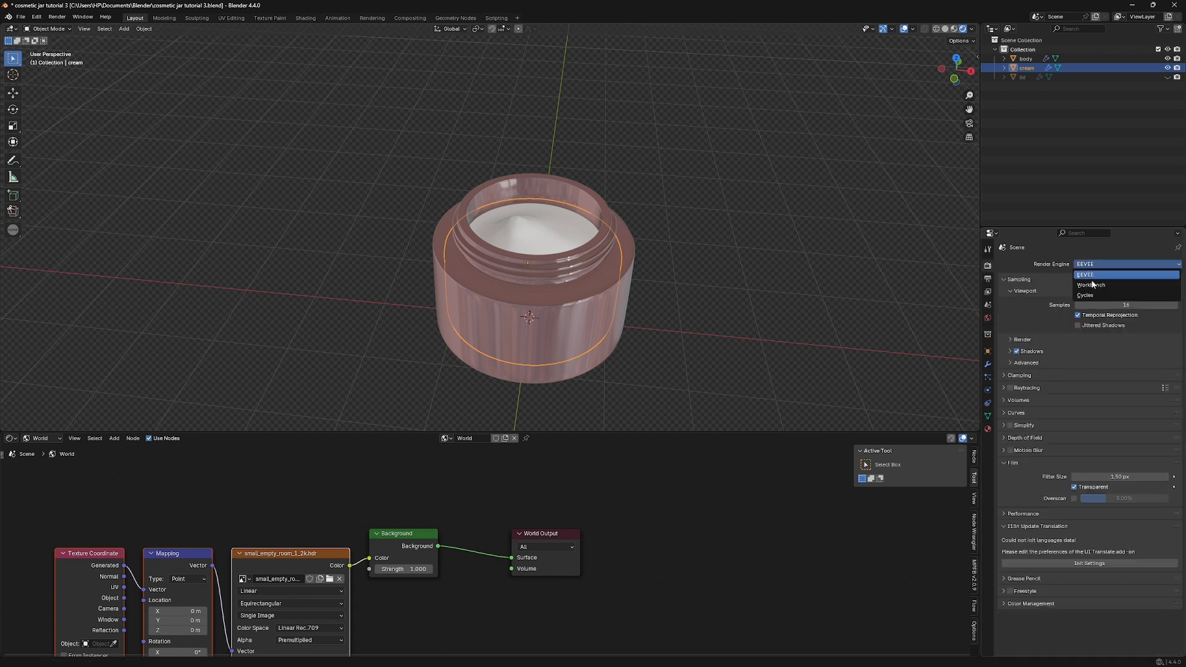
left_click(1096, 296)
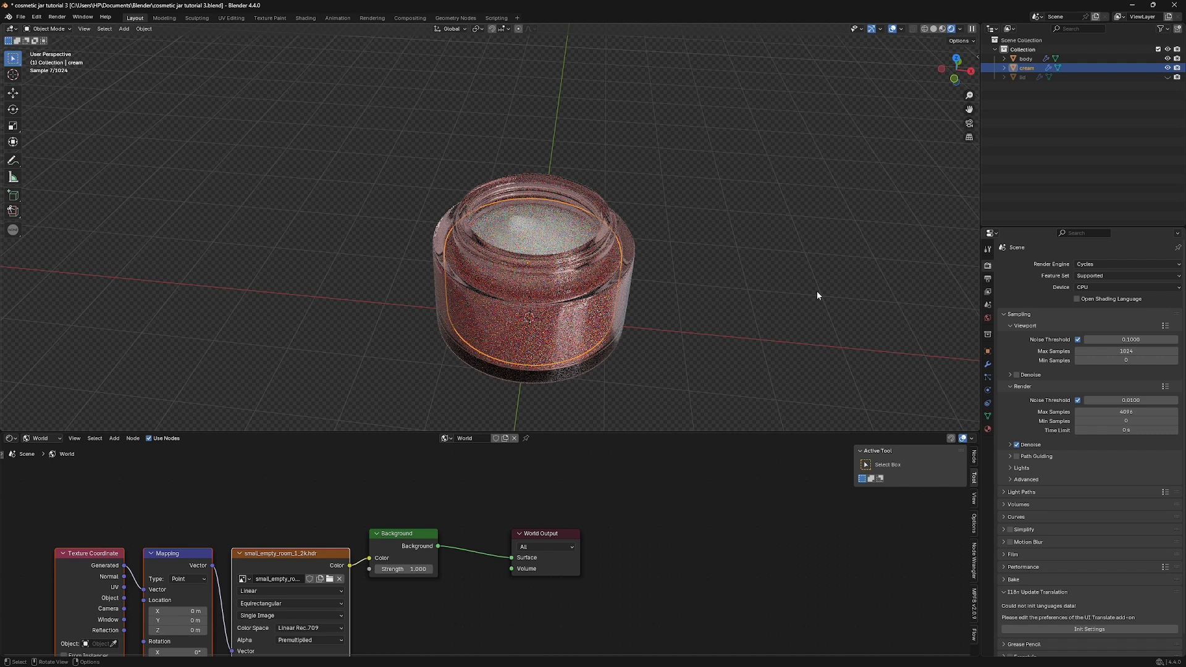
left_click(1092, 267)
left_click(1092, 271)
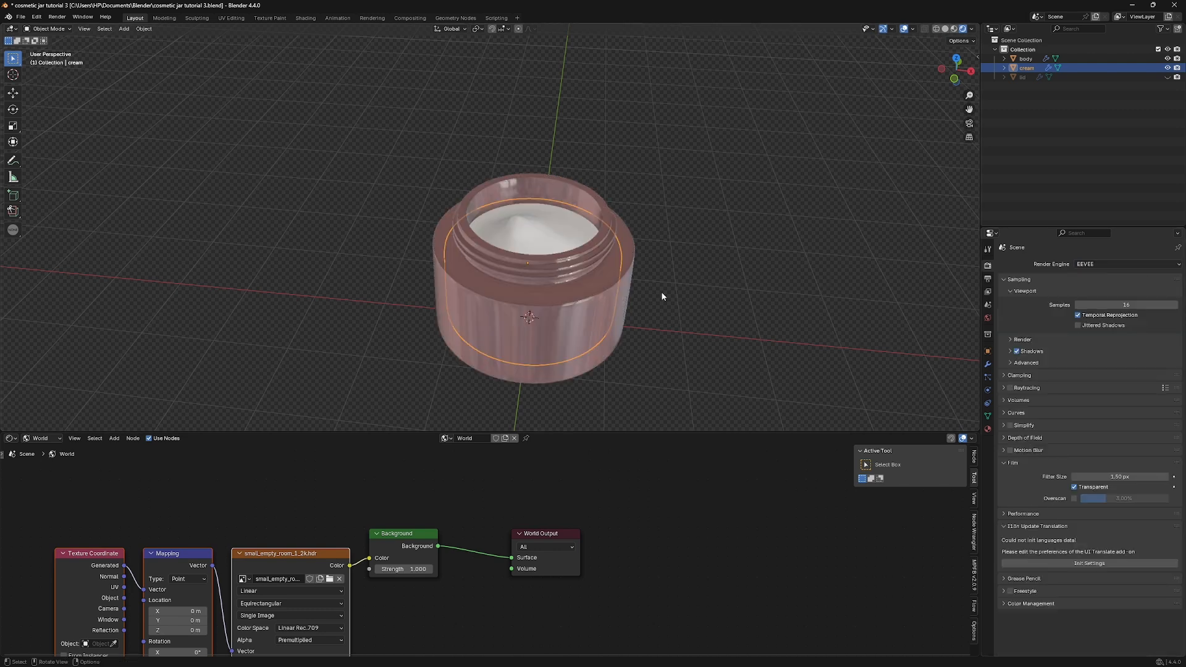
Show the lid in the viewport again and select it
middle_click_drag(697, 293, 633, 242)
left_click(1168, 77)
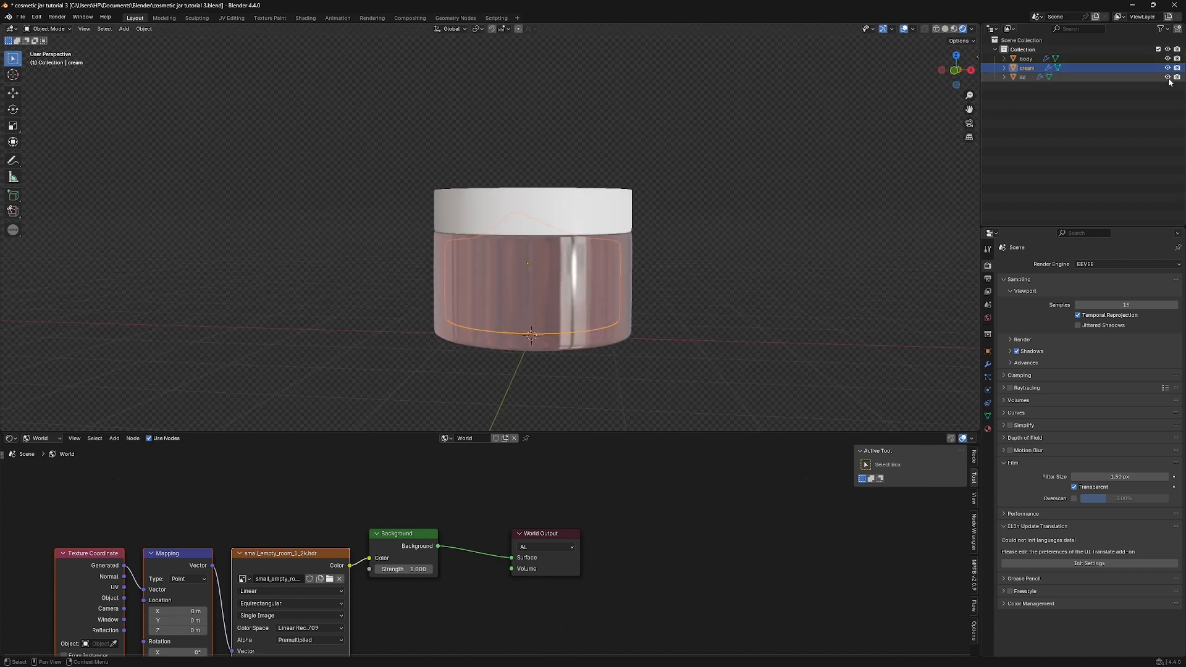
scroll(664, 228, "up", 2)
left_click(654, 219)
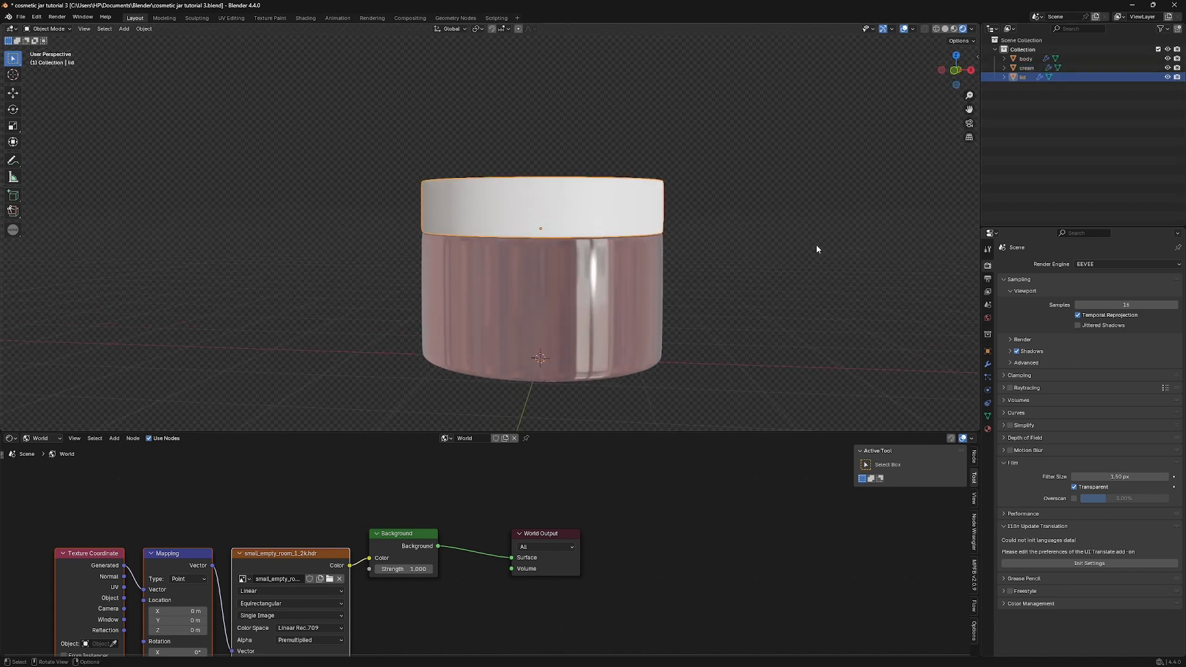
Create a new material on the lid and name it lid_mat
left_click(985, 429)
left_click(1078, 305)
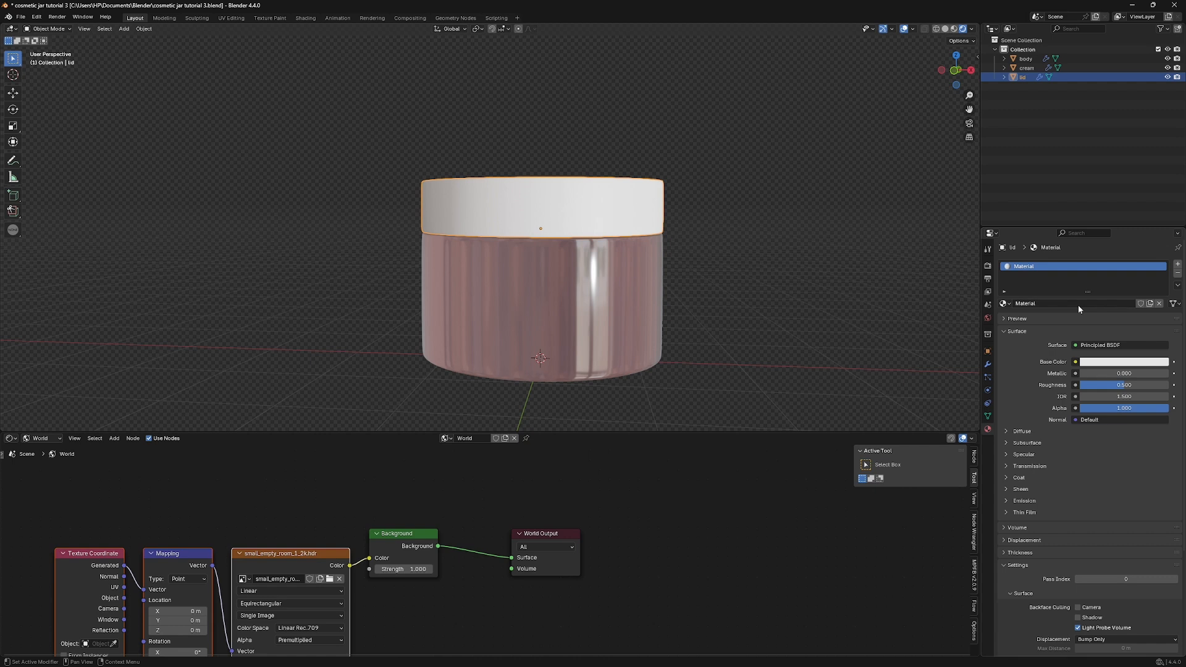
double_click(1032, 303)
type("lid")
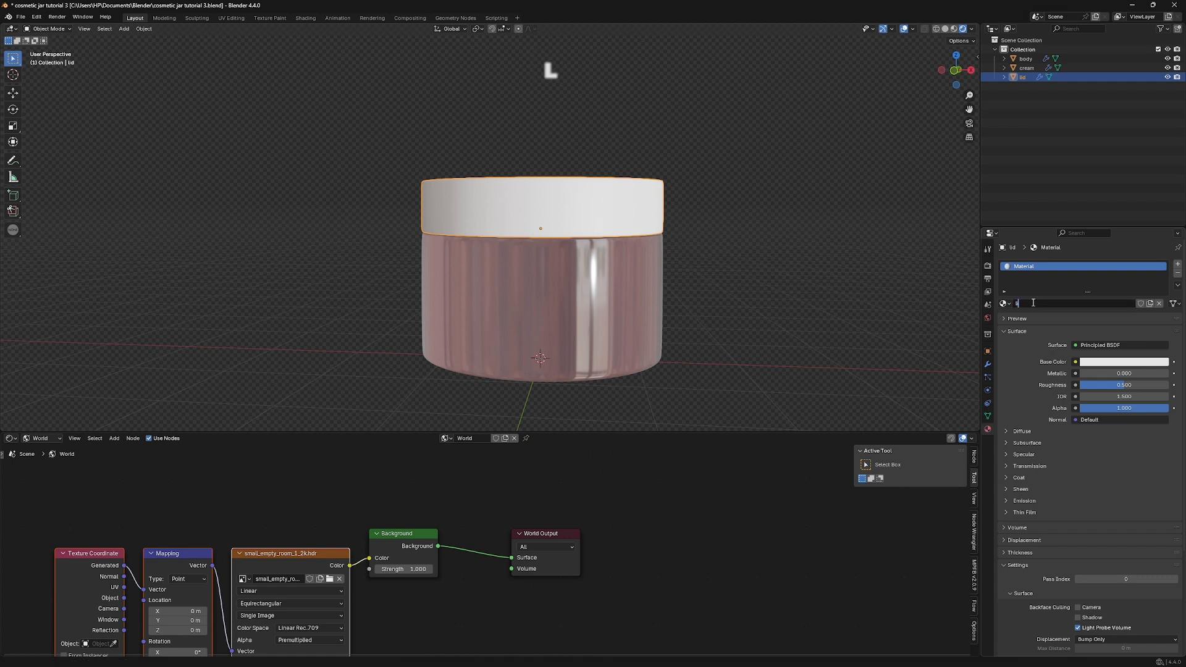
key("Return")
Make lid_mat a pink metal with metallic 1, base color #D7A6A6 and roughness about 0.427
left_click_drag(1087, 373, 1143, 374)
left_click(1101, 361)
left_click(1111, 349)
type("d7a")
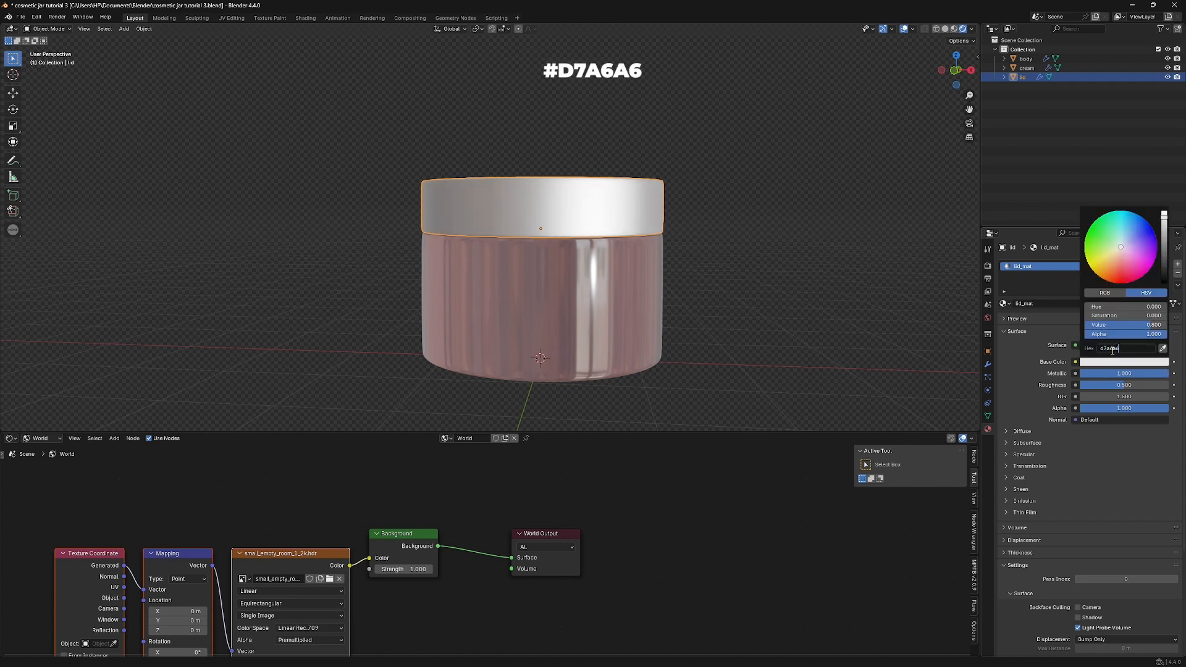
type("6a6")
key("Return")
left_click_drag(1123, 385, 1113, 385)
Preview the closed jar with its metallic lid in Cycles and switch the render engine back to EEVEE
middle_click_drag(751, 283, 611, 300)
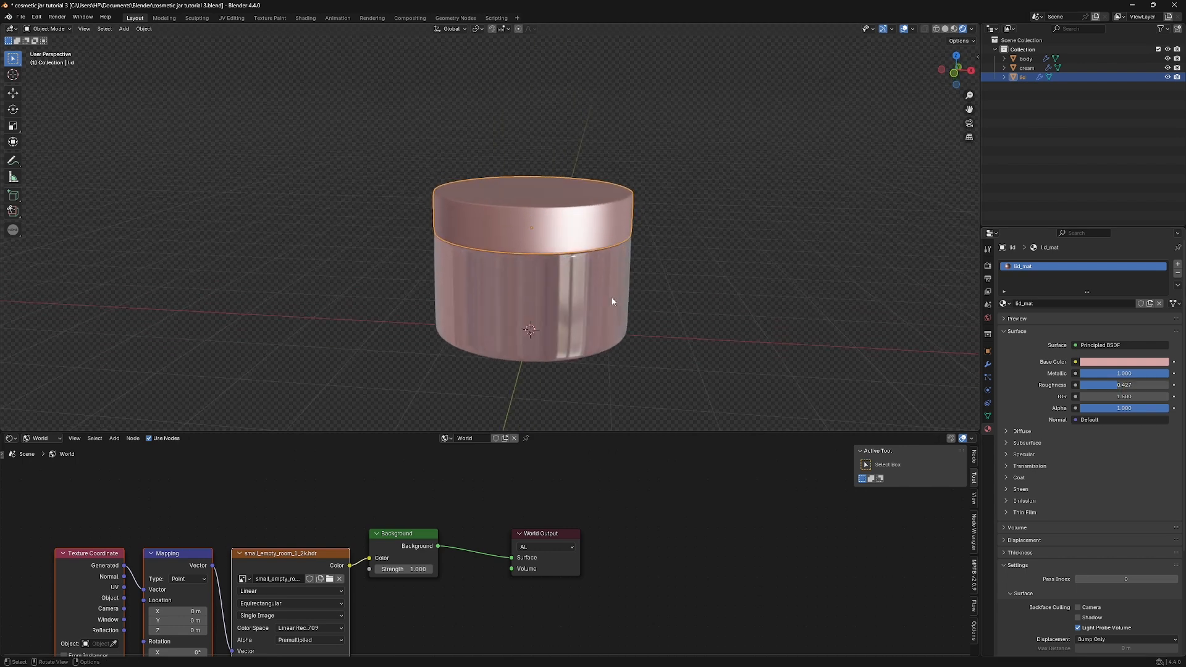
left_click(987, 267)
left_click(1085, 265)
left_click(1089, 296)
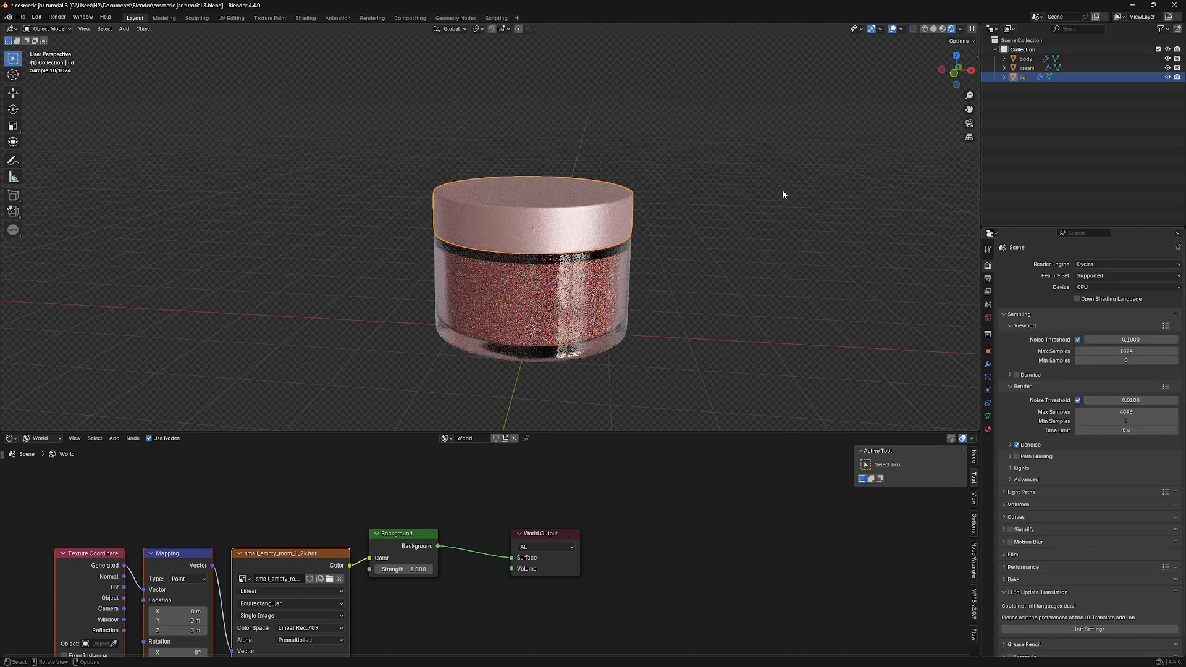
left_click(1117, 265)
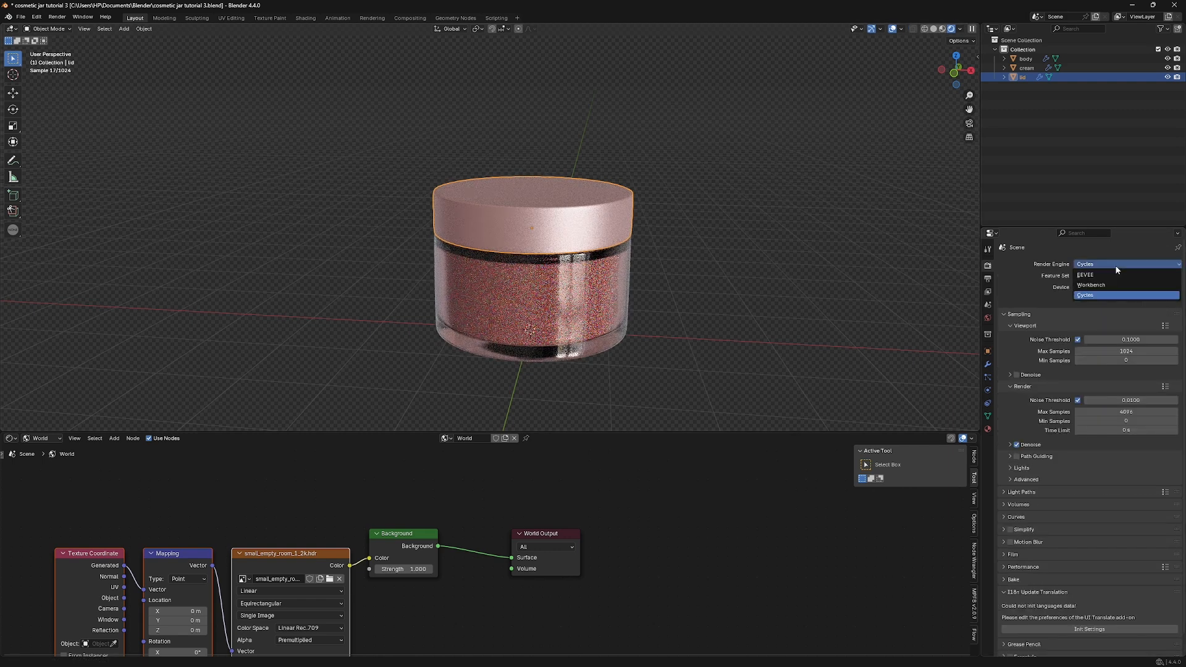
left_click(1112, 275)
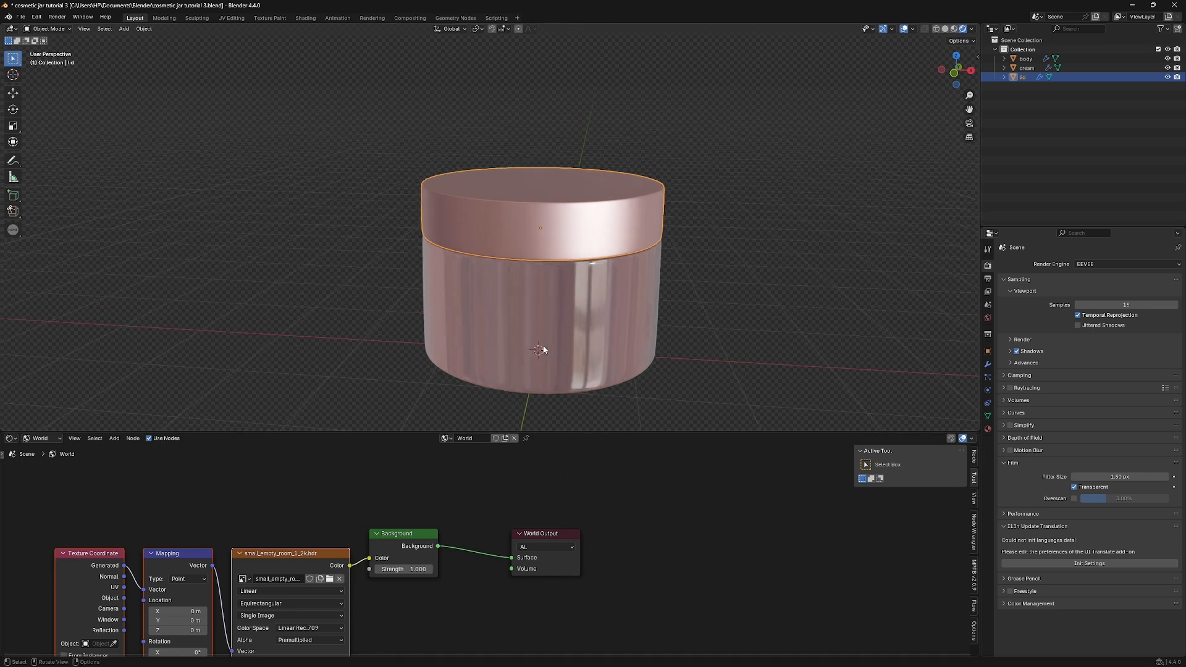
Select the jar body in front view and switch the shader editor from World to Object to display the body_mat nodes
key("KP_1")
left_click(536, 293)
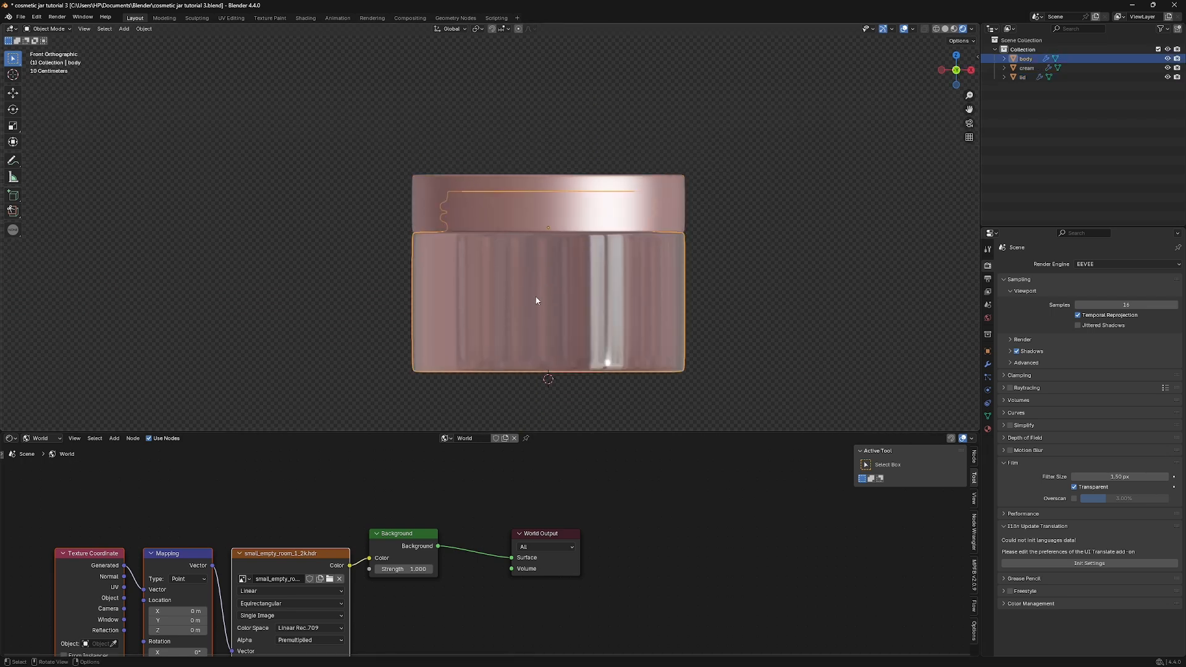
left_click(40, 439)
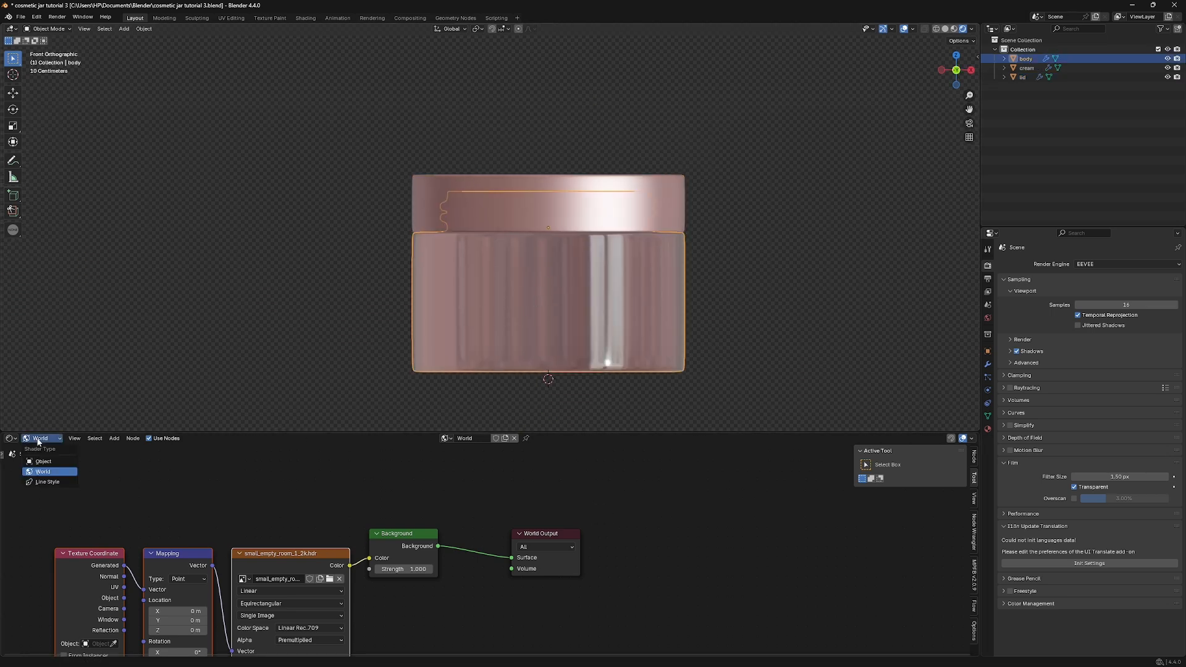
left_click(43, 461)
scroll(237, 508, "down", 3)
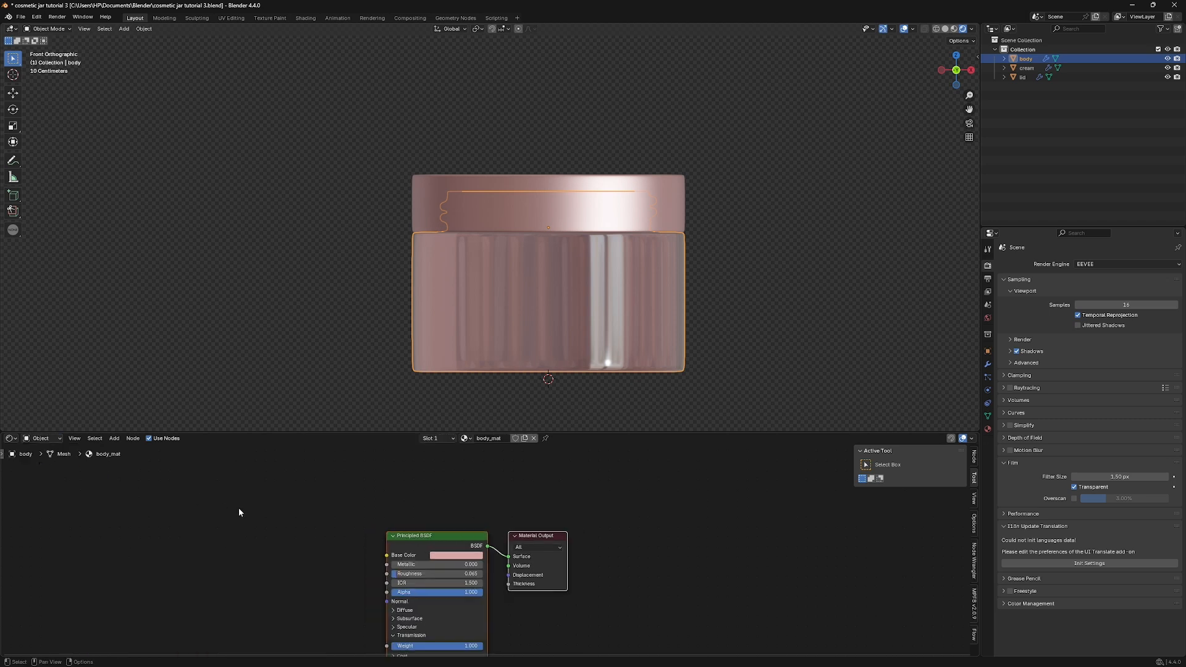
scroll(574, 600, "up", 3)
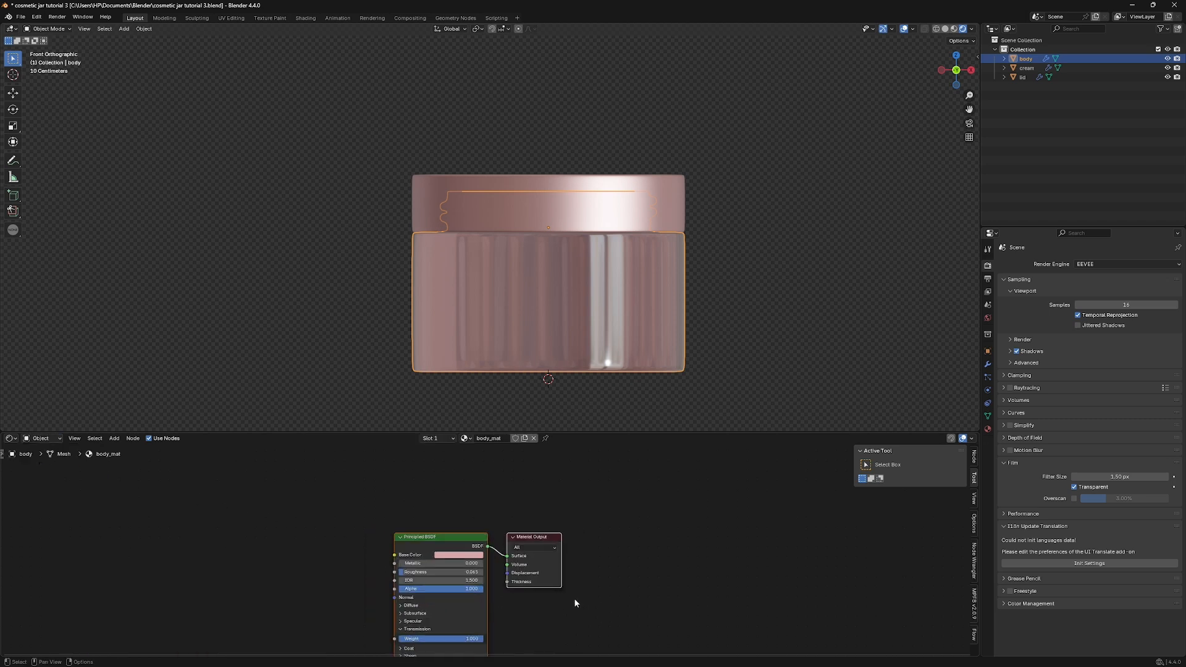
scroll(595, 535, "down", 2)
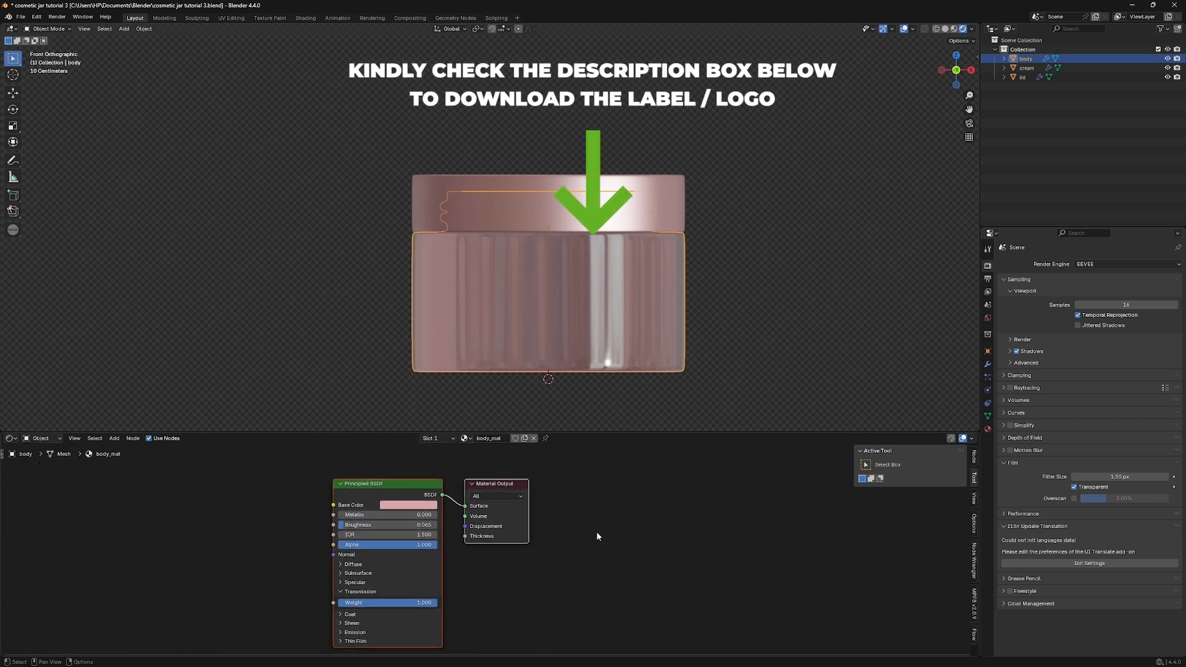
scroll(595, 565, "up", 2)
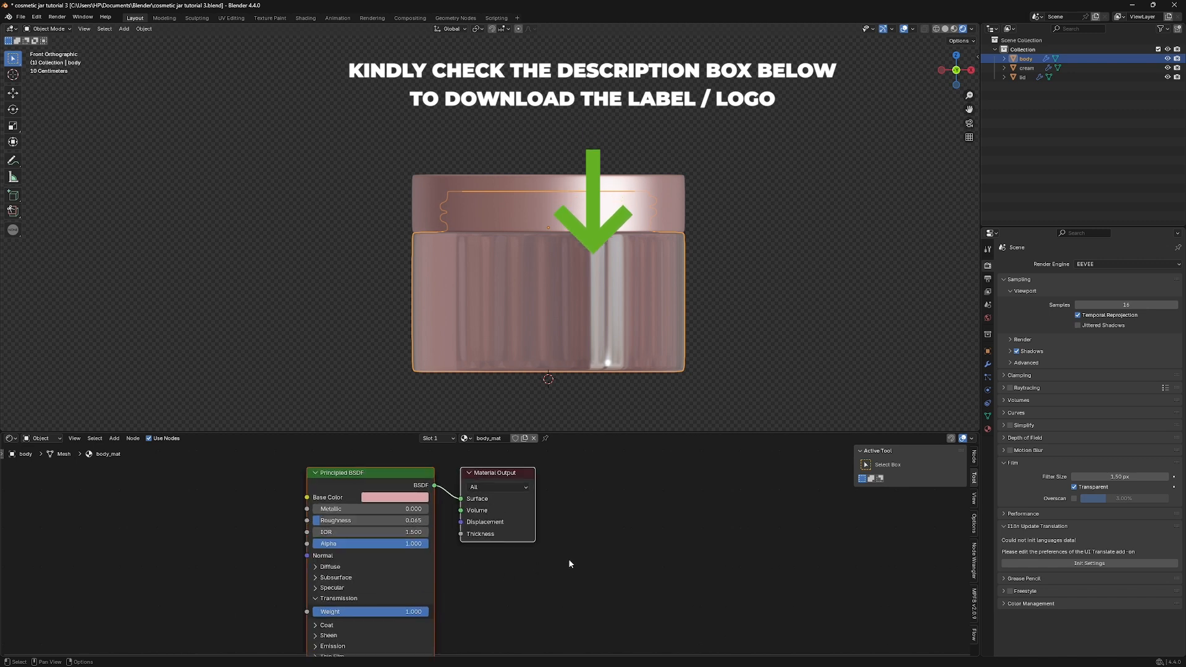
scroll(575, 562, "down", 4)
scroll(572, 523, "up", 3)
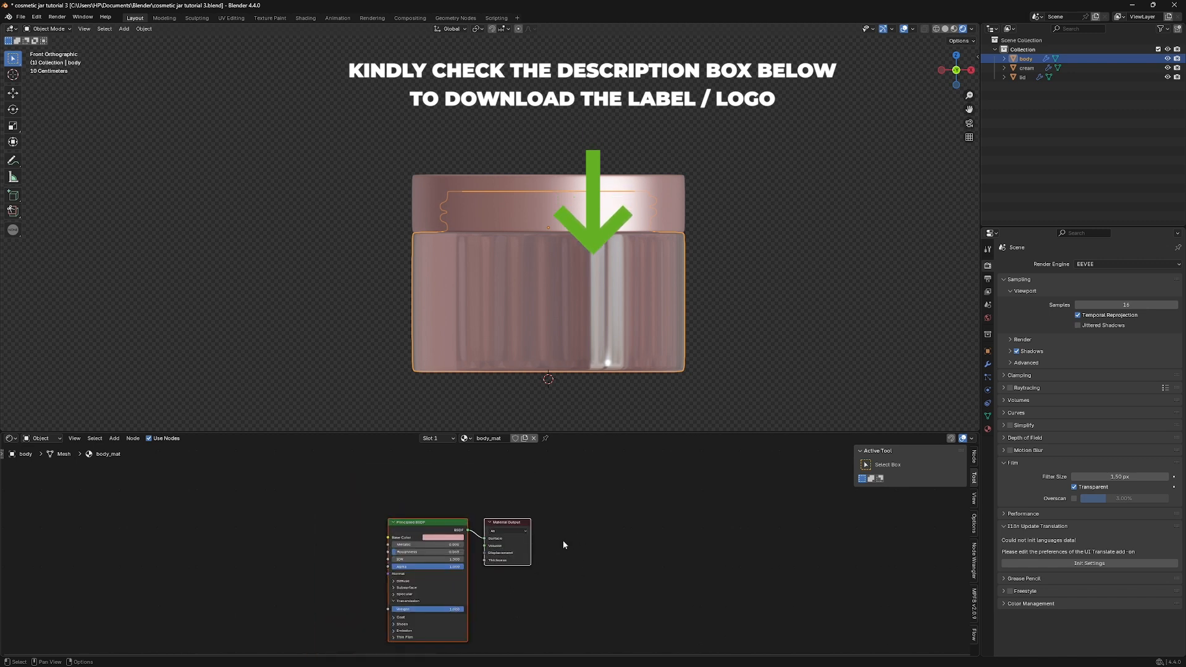
Bring the cosmetic cream jar label PNG from File Explorer's 3x folder into body_mat as an image texture above the Principled BSDF
mouse_move(560, 664)
mouse_move(502, 656)
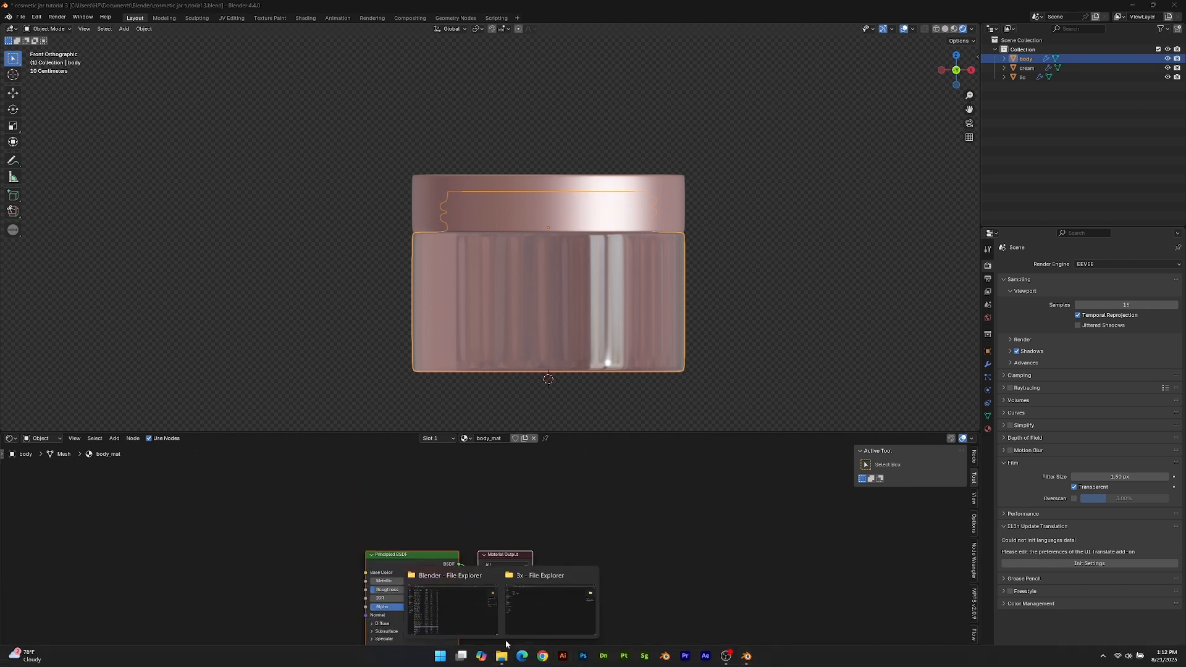
left_click(524, 614)
left_click_drag(119, 138, 399, 503)
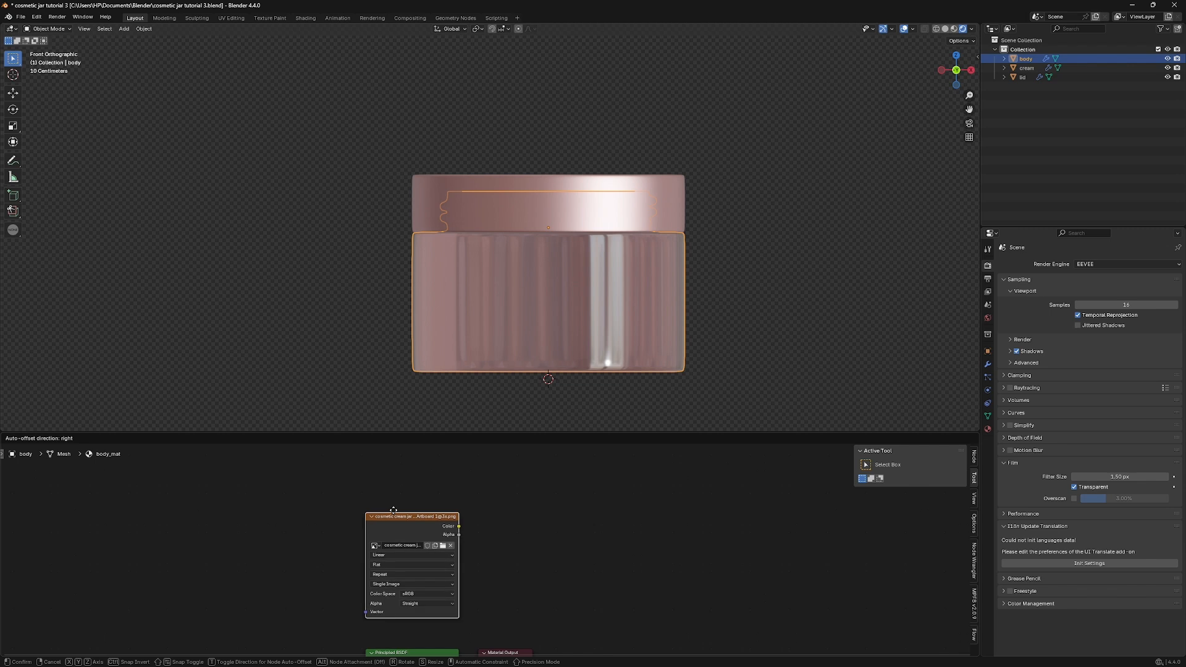
left_click(390, 481)
Move the Material Output node farther from the Principled BSDF to leave room between them
scroll(491, 524, "down", 2)
middle_click_drag(498, 548, 484, 512)
scroll(486, 555, "up", 2)
left_click_drag(486, 600, 647, 551)
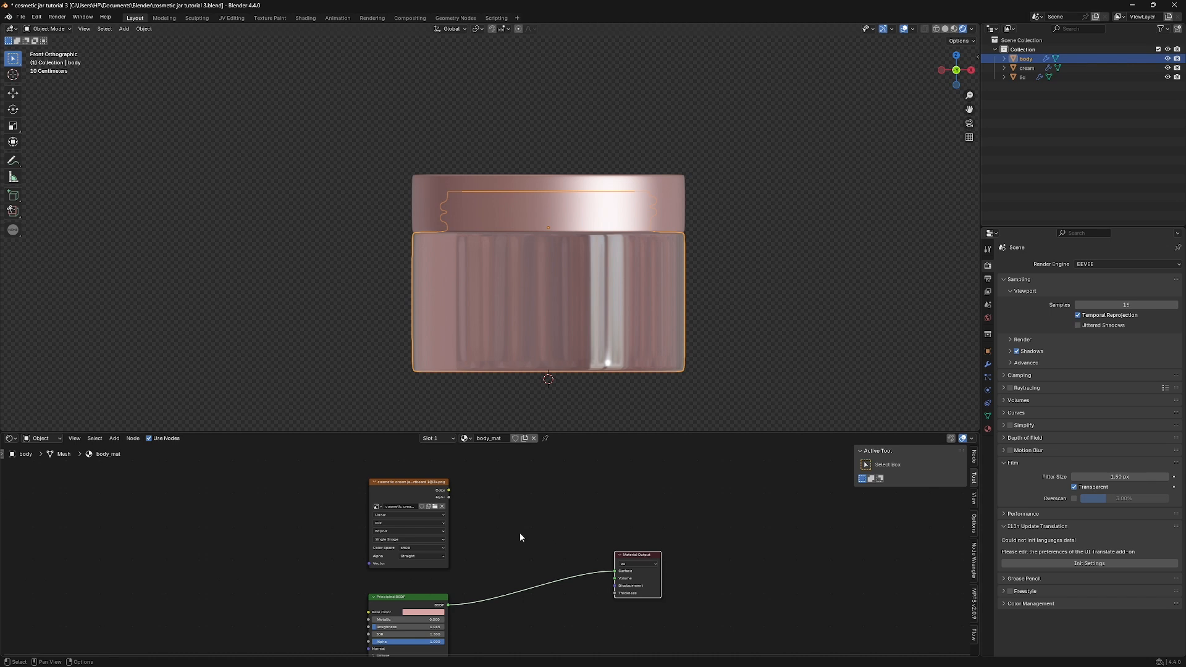
scroll(514, 536, "down", 2)
mouse_move(512, 543)
middle_mouse_down("shift")
mouse_move(499, 530)
mouse_move(499, 545)
mouse_move(510, 517)
middle_mouse_up("shift")
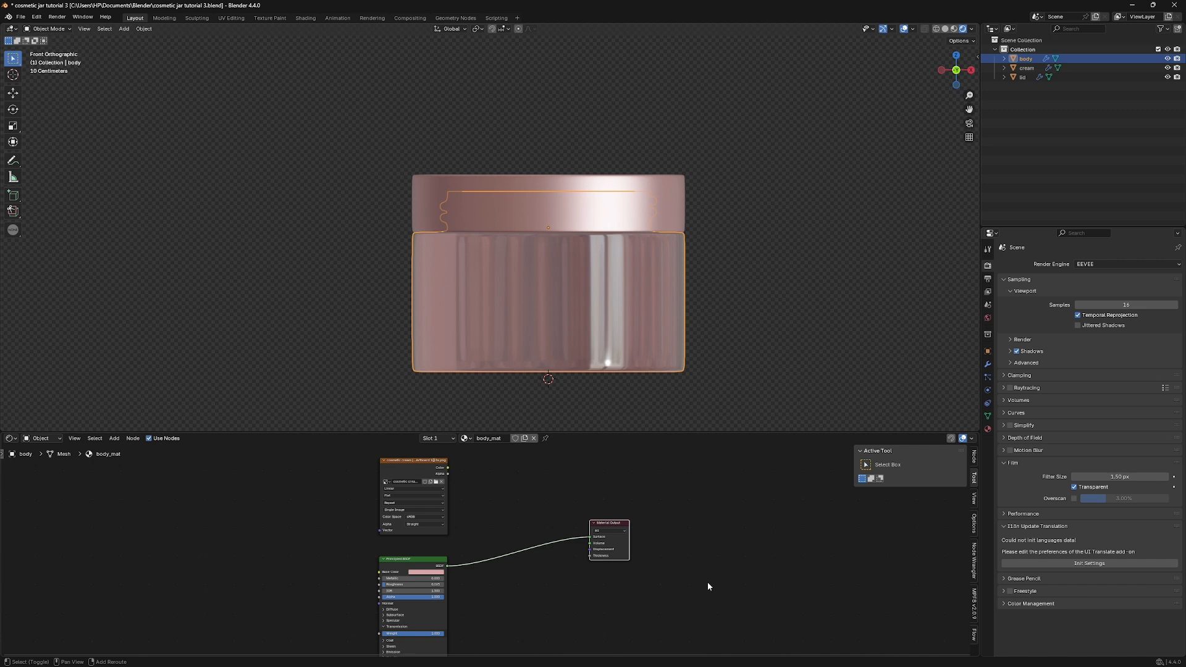
Add a Mix Shader node between the image texture and the Material Output
key("shift+a")
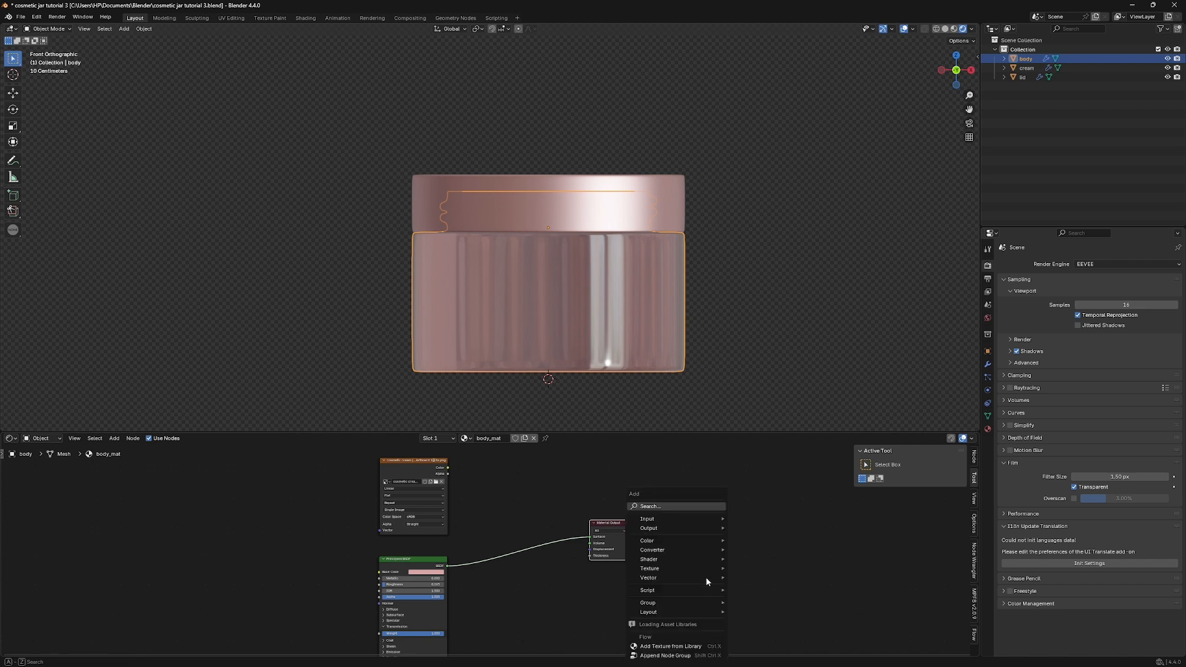
left_click(673, 507)
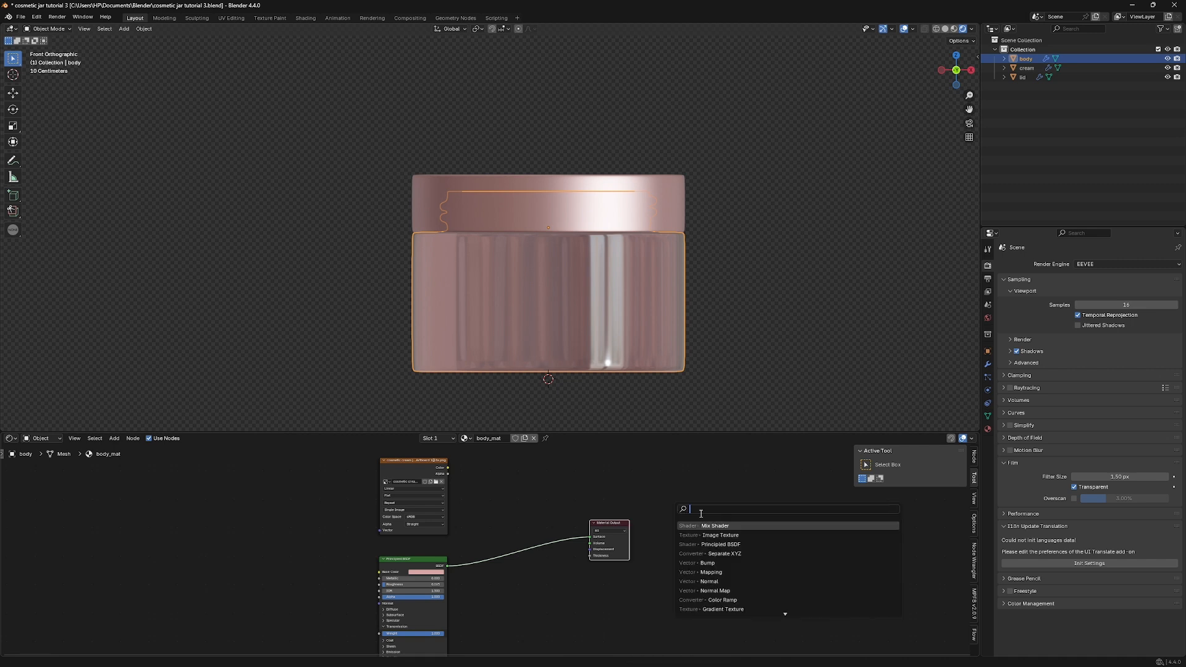
left_click(714, 526)
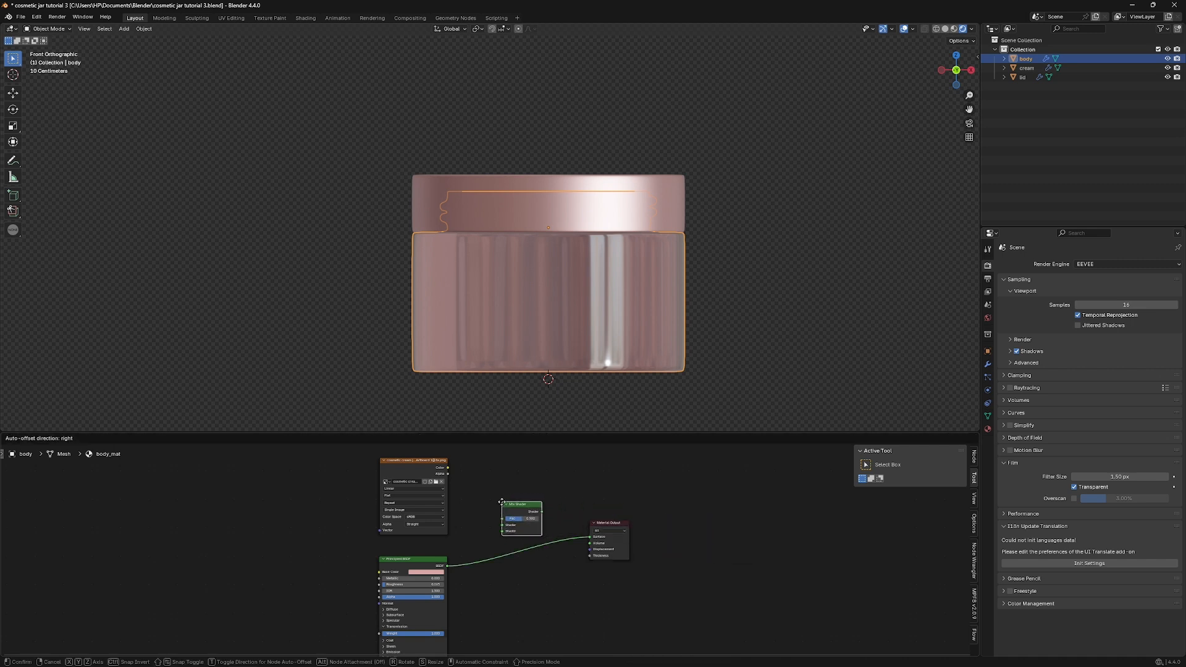
left_click(507, 502)
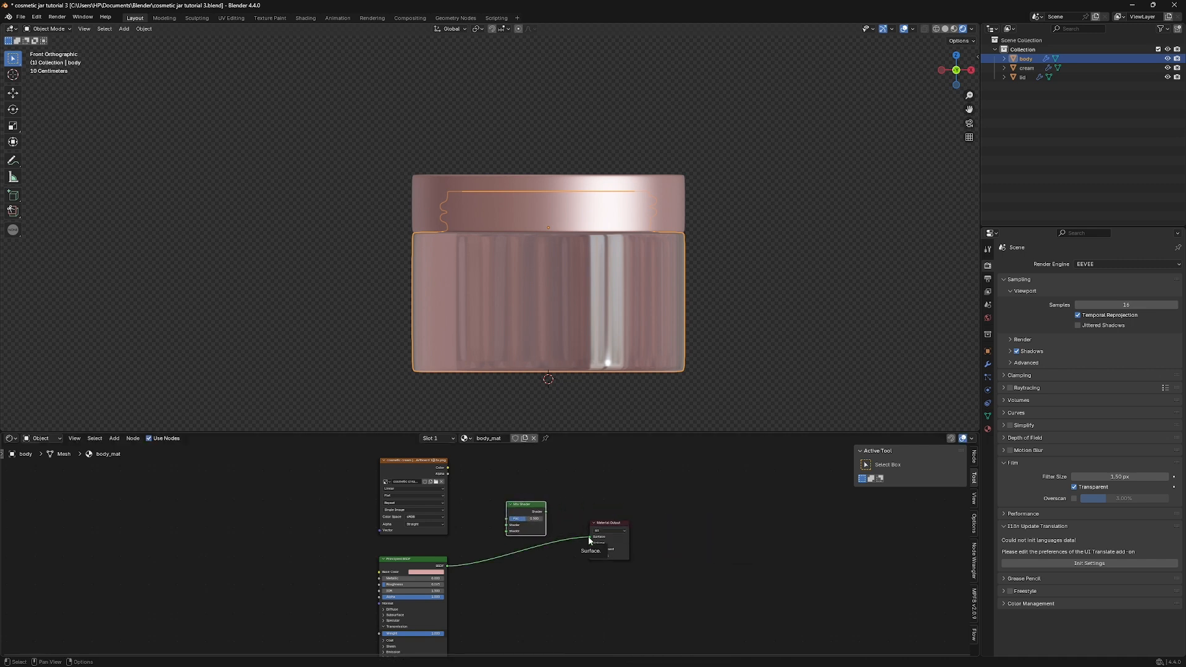
Connect the Principled BSDF and the label image's Color to the Mix Shader's first and second shader inputs, and its output to Surface
left_click_drag(588, 539, 509, 525)
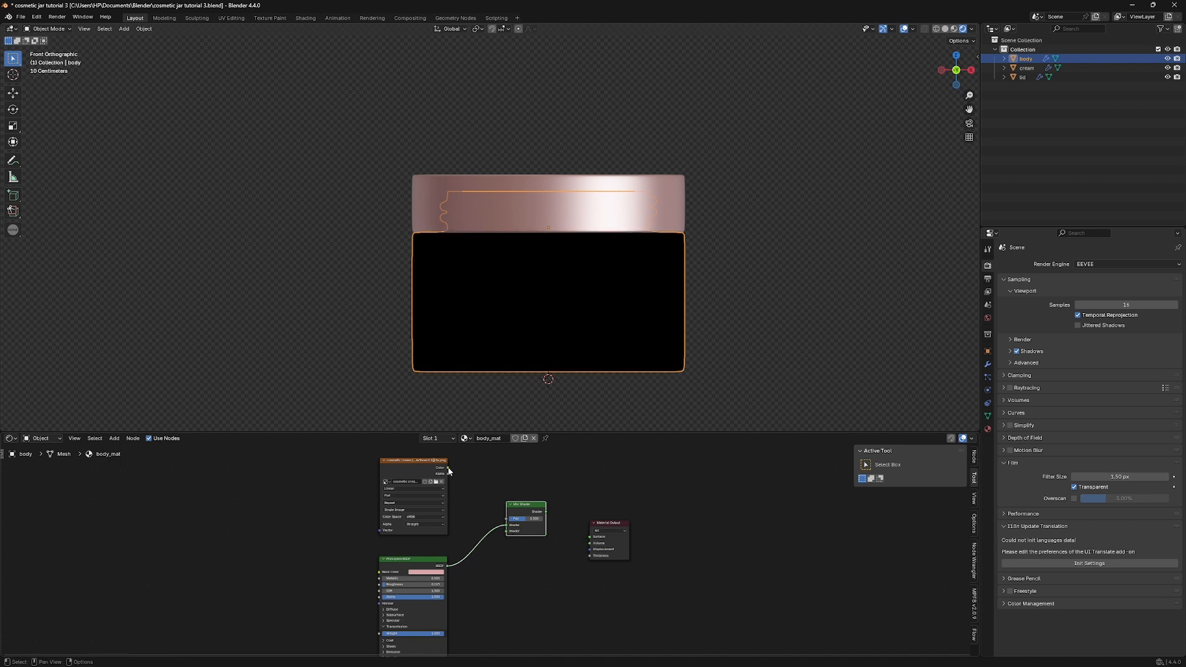
left_click_drag(447, 468, 503, 533)
left_click_drag(546, 512, 590, 537)
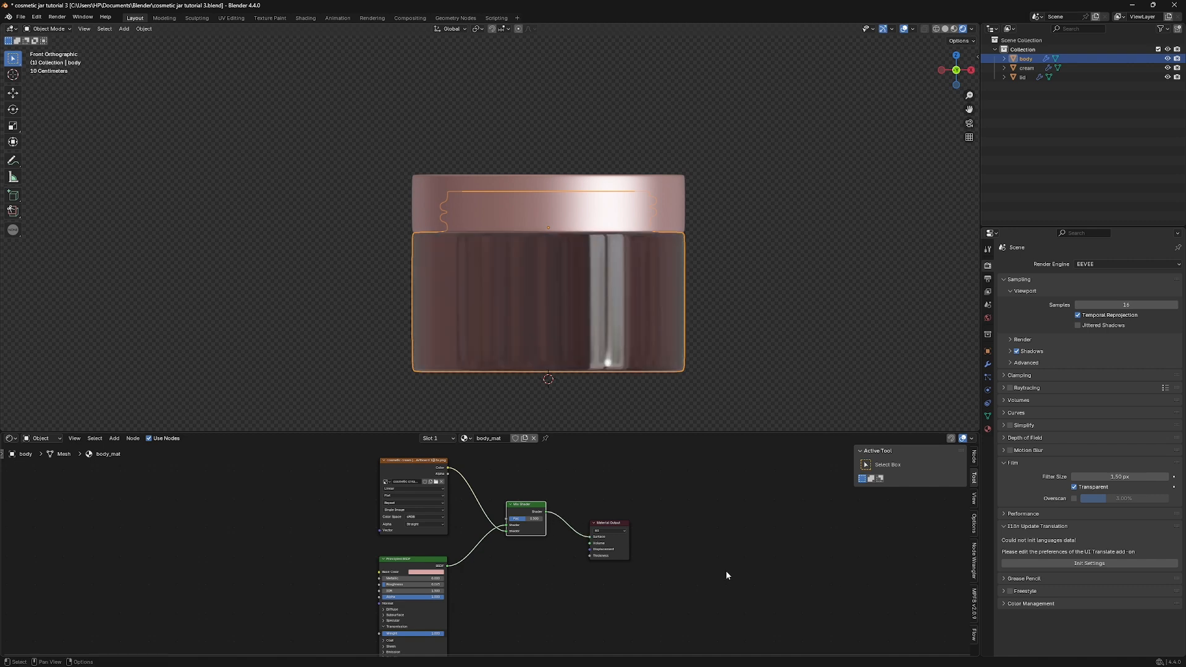
Mark seams in Edit Mode on the jar body's upper and lower edge loops and the middle vertical edge at the back
scroll(604, 394, "down", 1)
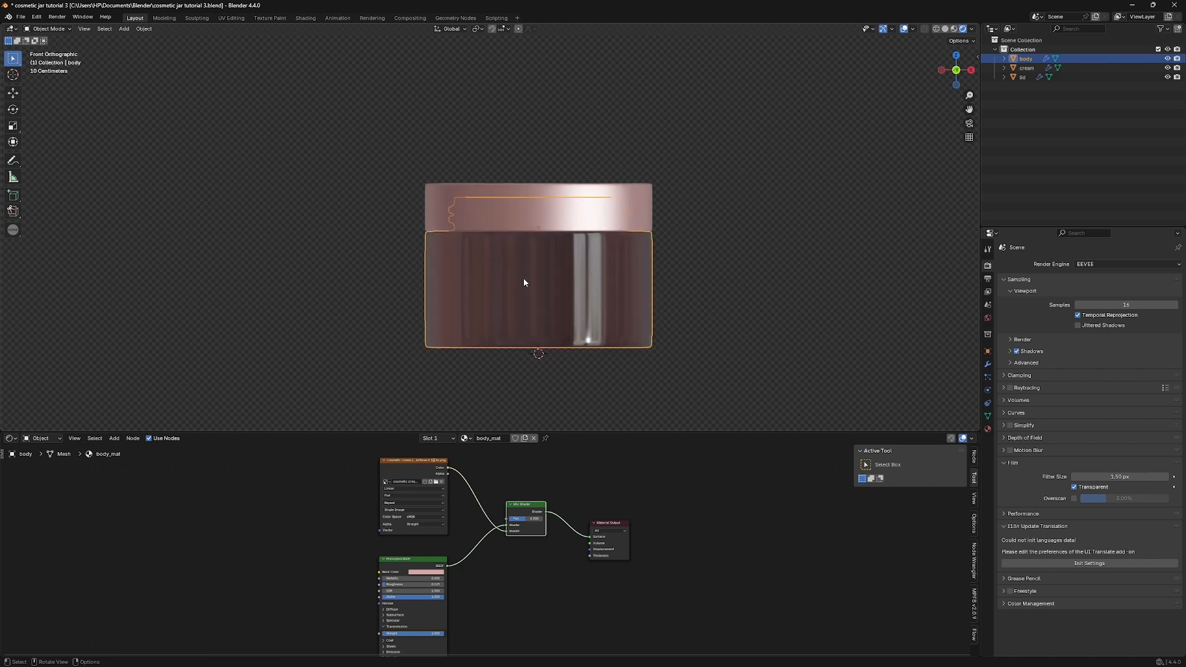
key("Tab")
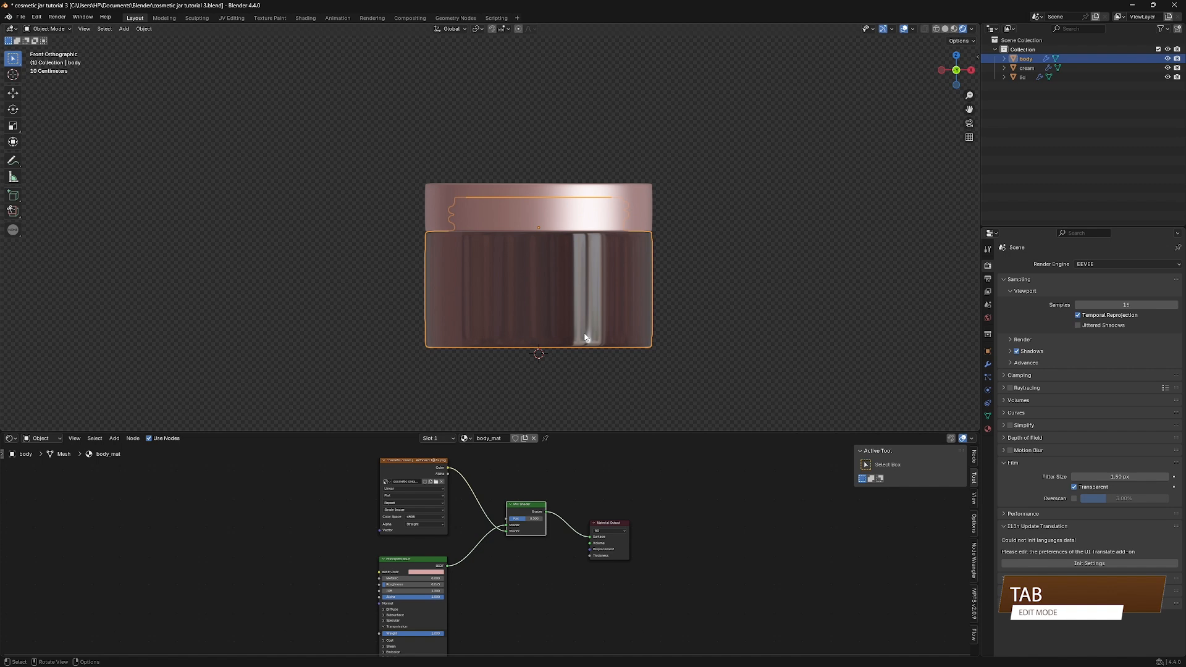
scroll(499, 261, "up", 3)
scroll(499, 261, "down", 2)
key("2")
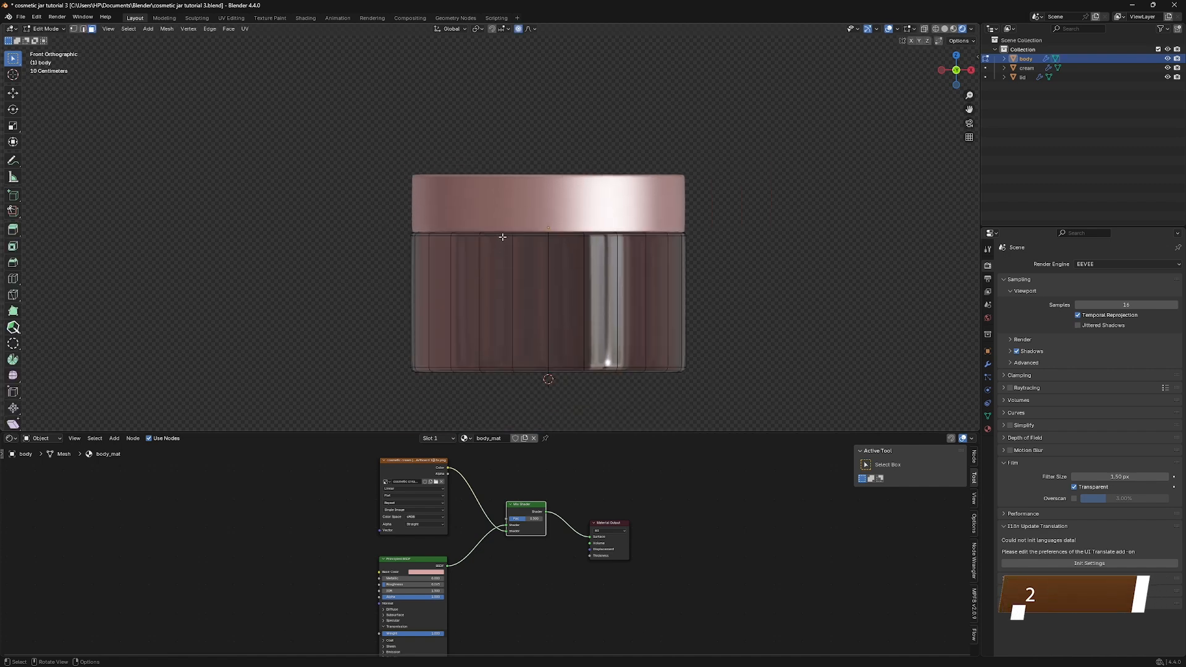
left_click(497, 235, "alt")
left_click(501, 366, "alt+shift")
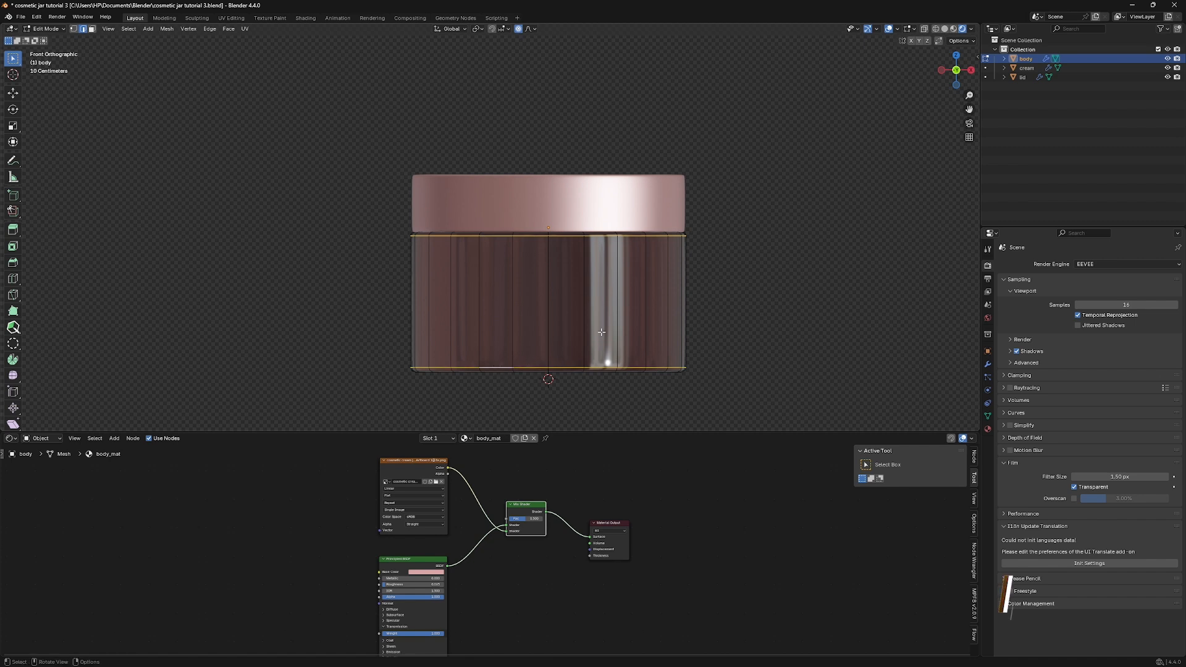
key("ctrl+KP_1")
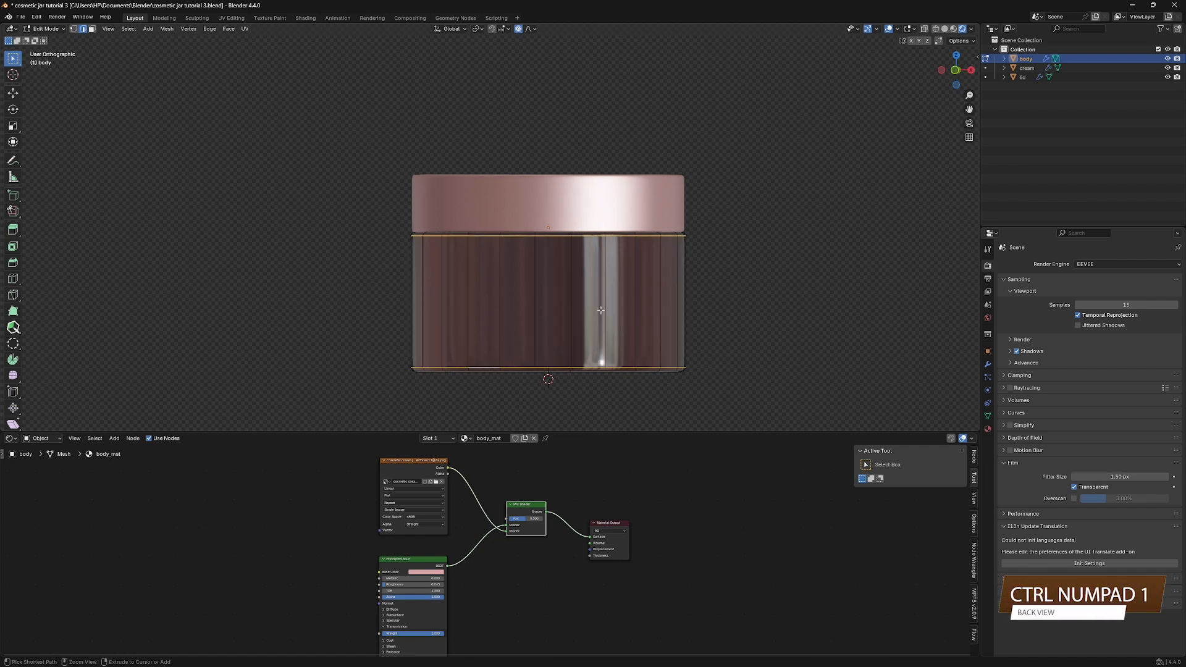
left_click(549, 279, "shift")
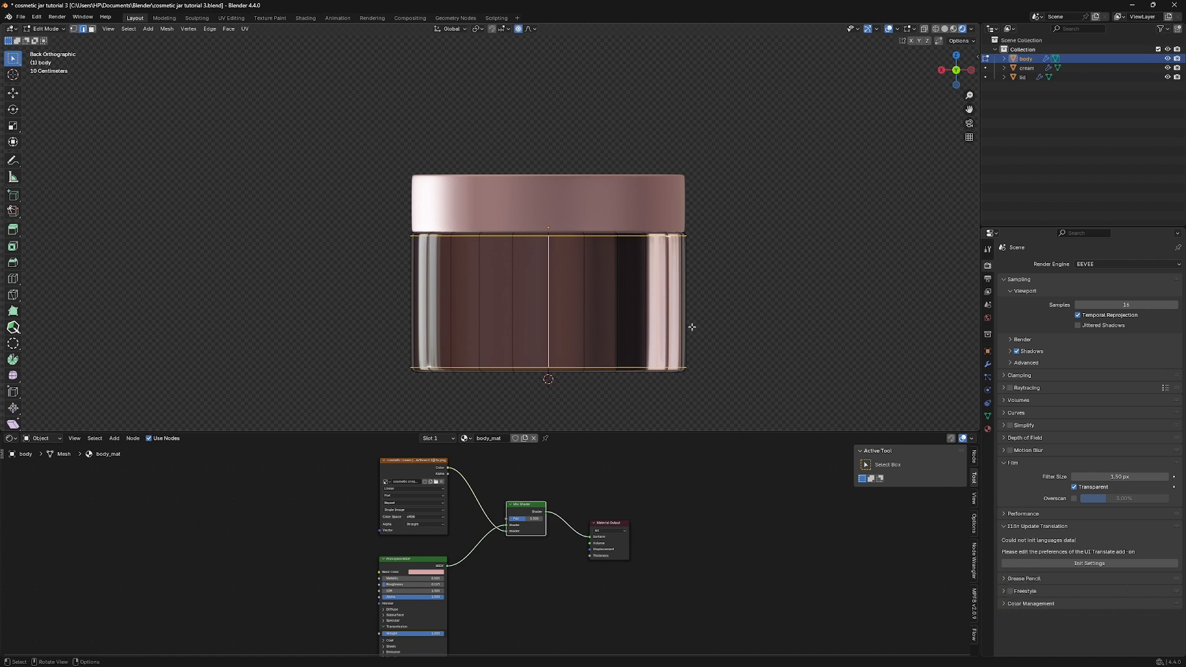
key("u")
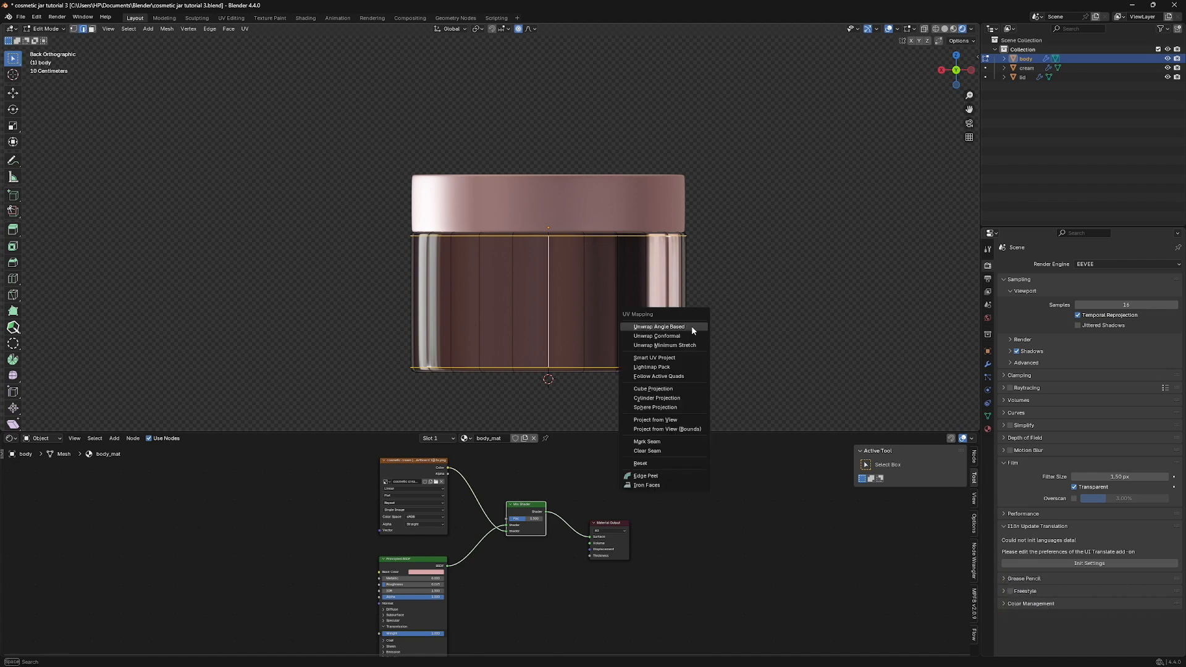
left_click(669, 441)
Select all faces of the body's outer side wall enclosed by the seams
middle_click_drag(699, 339, 530, 278)
key("alt+a")
key("a")
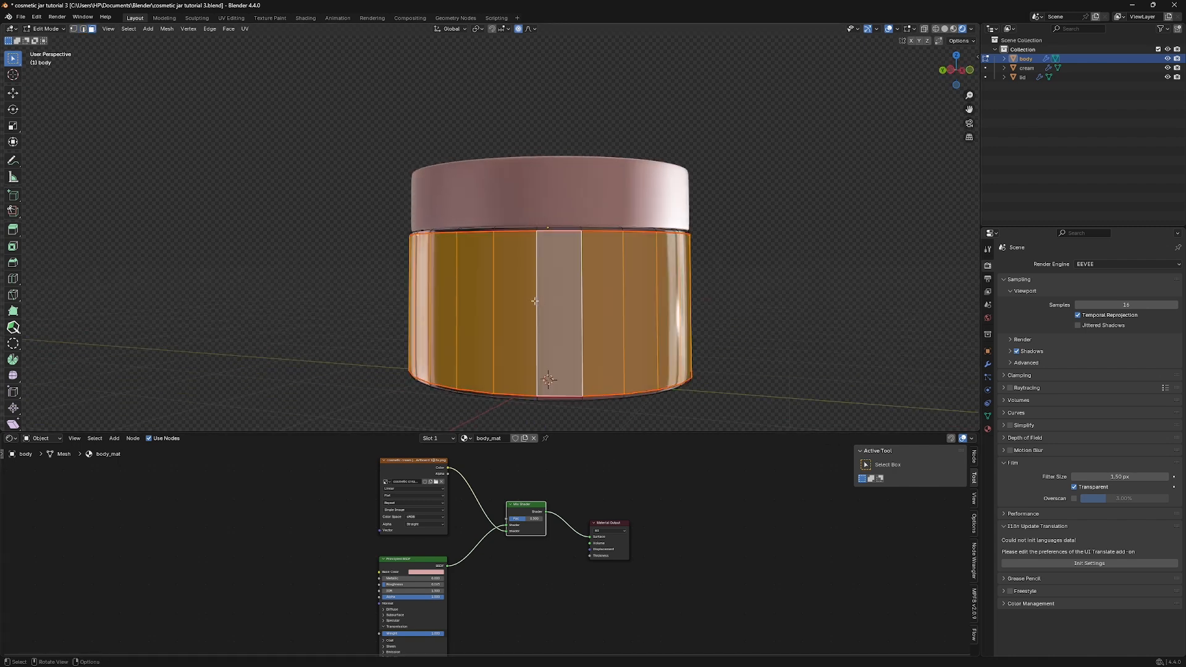
Split a narrow area off the 3D viewport, make it a UV Editor and frame the label image
scroll(537, 301, "down", 3)
left_click_drag(3, 26, 239, 46)
left_click(12, 29)
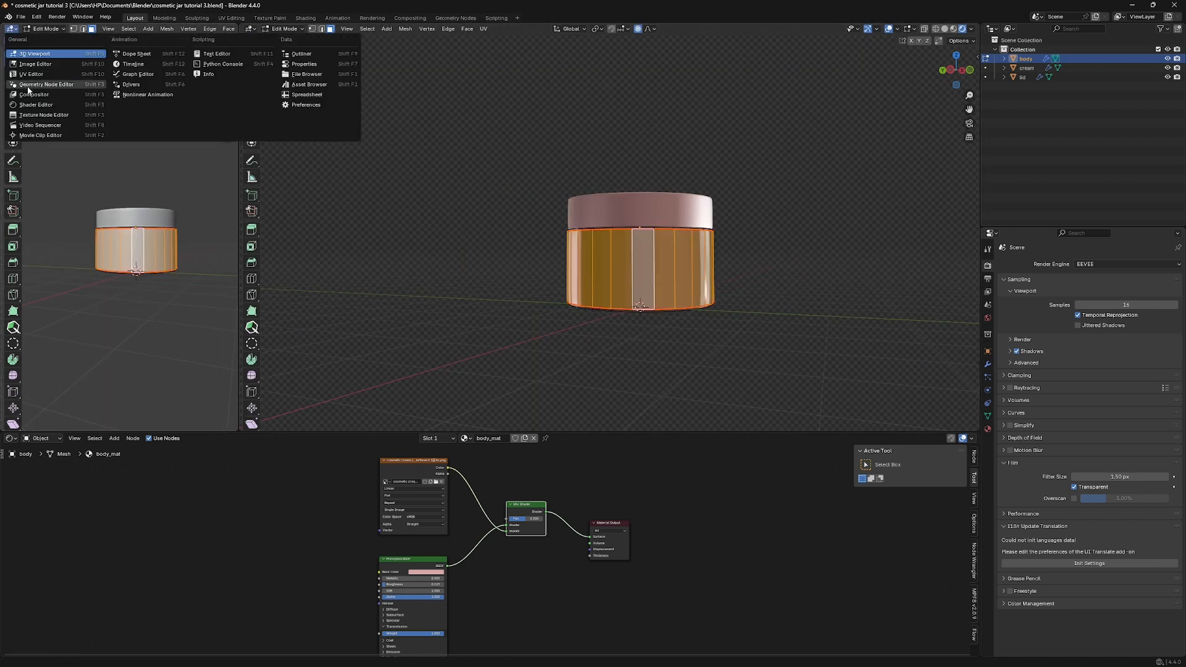
left_click(31, 73)
scroll(109, 308, "down", 5)
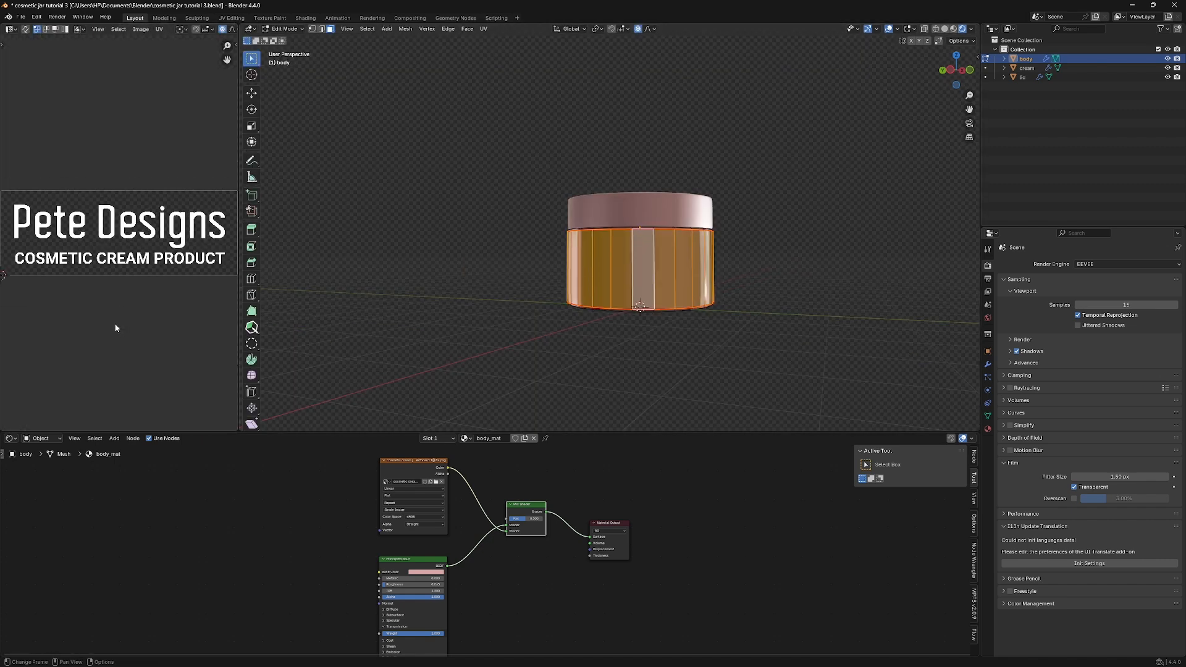
scroll(106, 284, "up", 1)
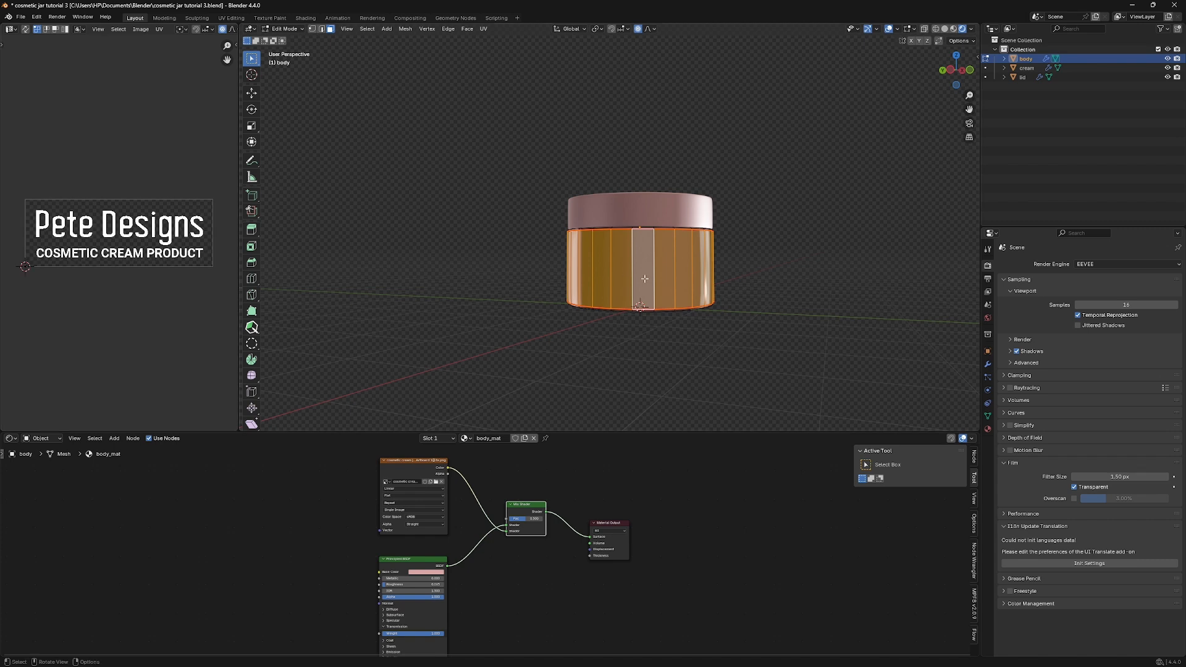
Unwrap the selected side wall faces with the Angle Based method
middle_click_drag(645, 279, 640, 303)
key("u")
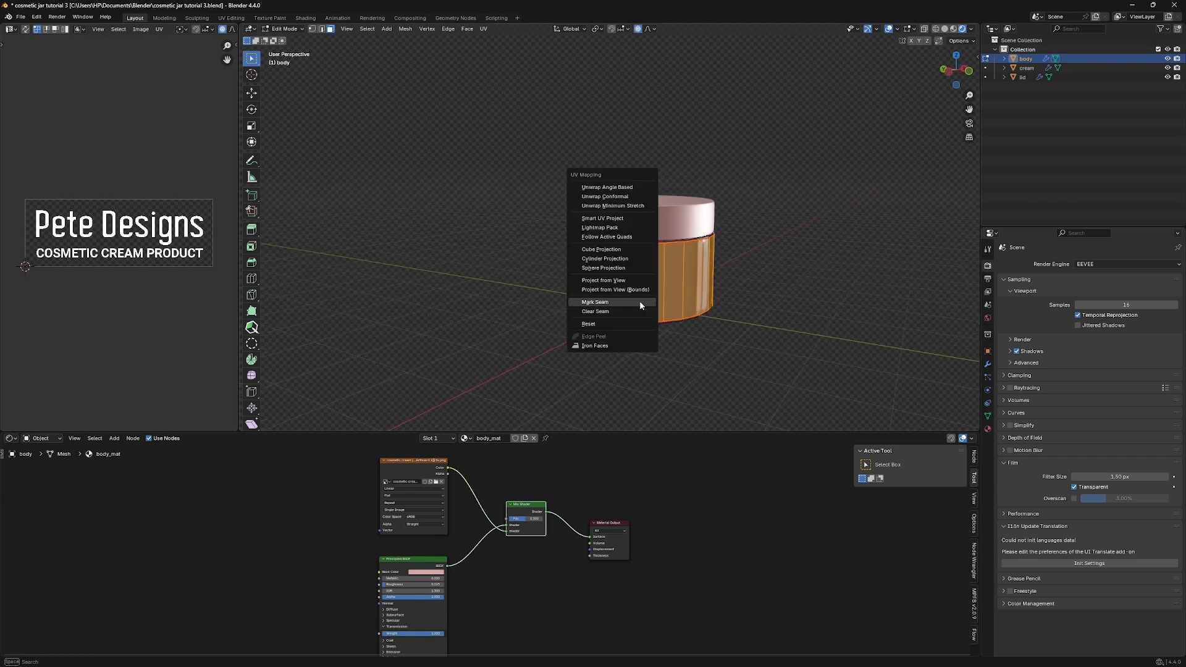
left_click(612, 187)
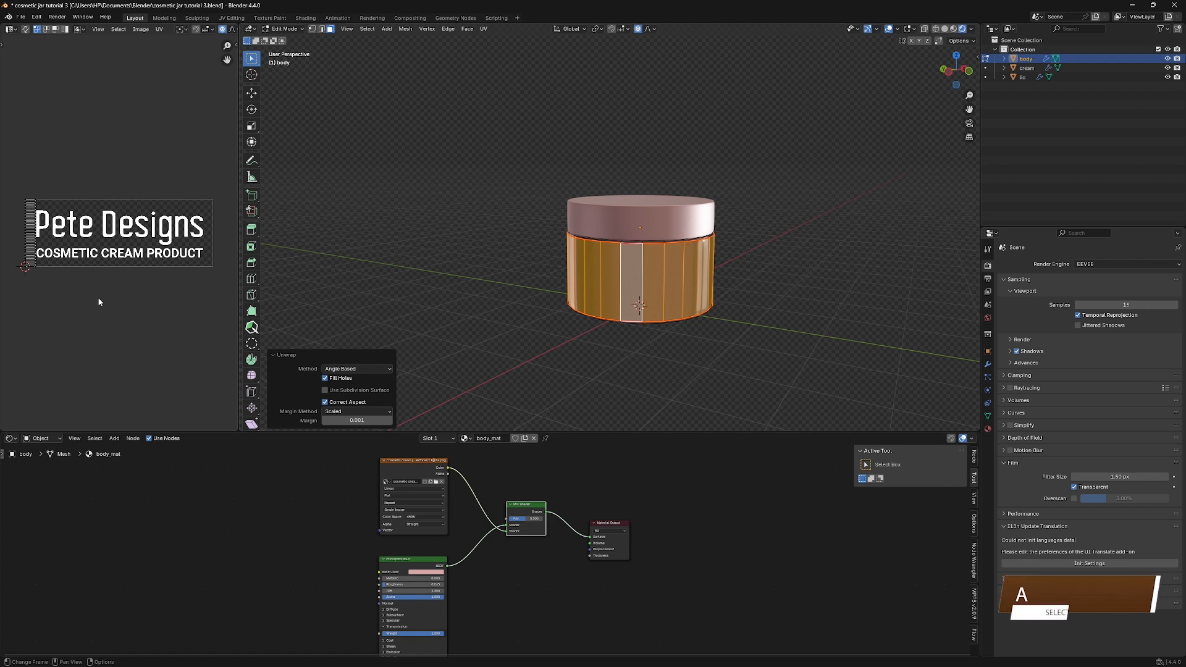
Rotate the whole UV island by 90°, centre it over the label image and enlarge it past the image bounds
key("a")
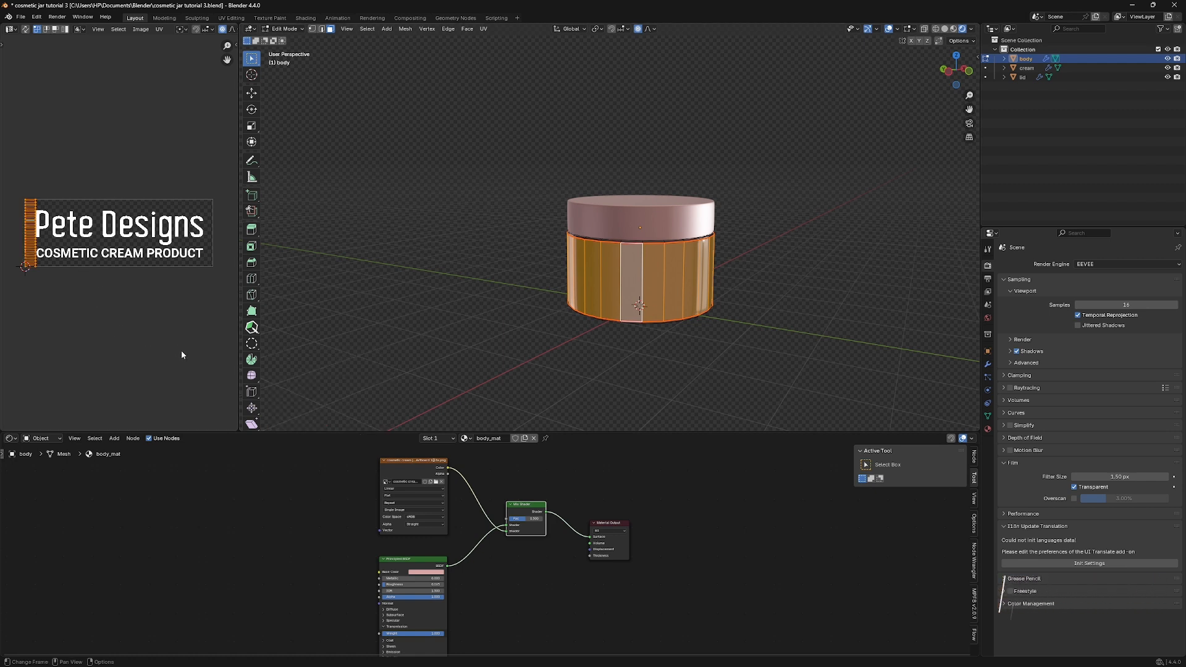
key("r")
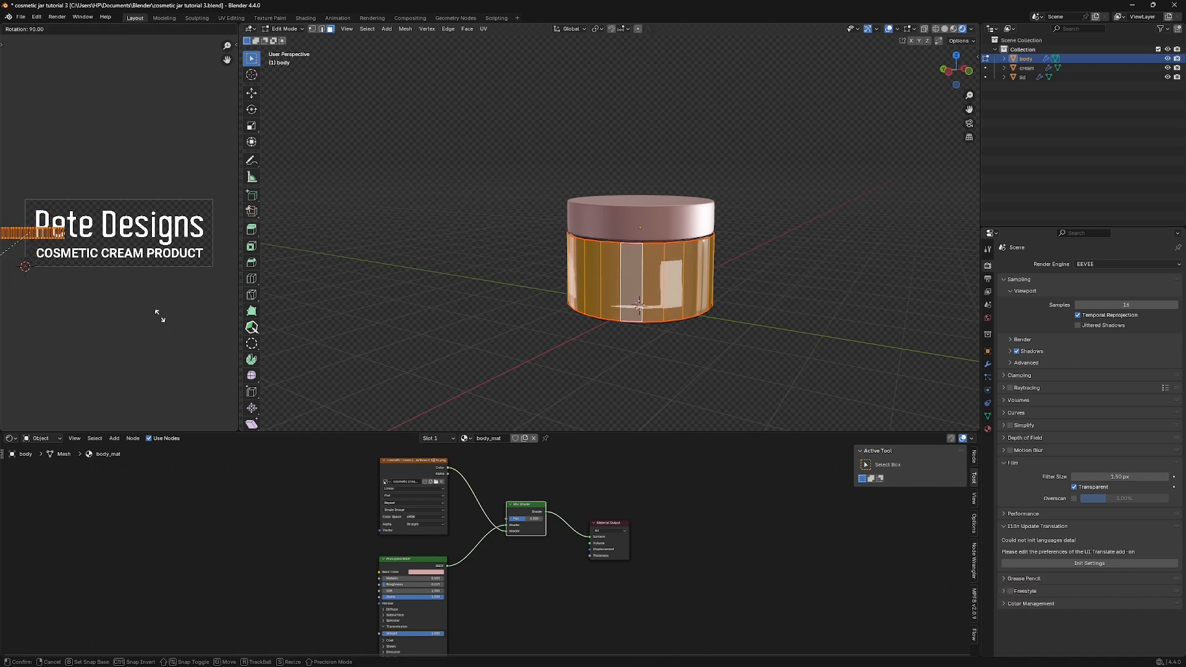
left_click(161, 317)
key("g")
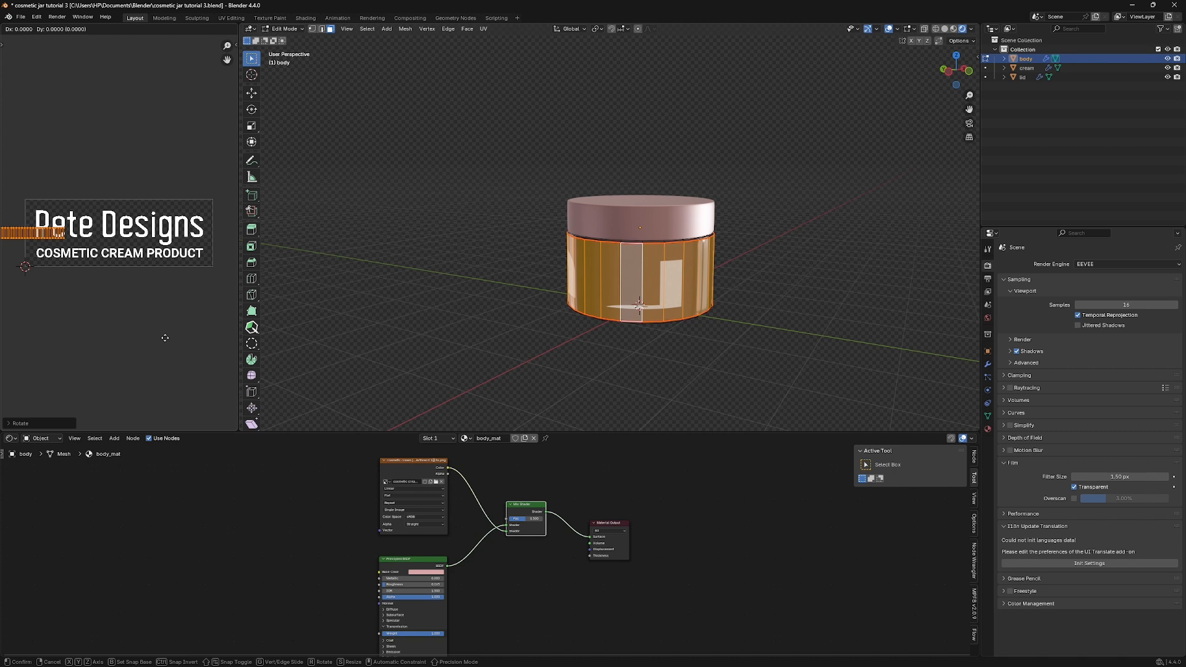
left_click(152, 341)
key("s")
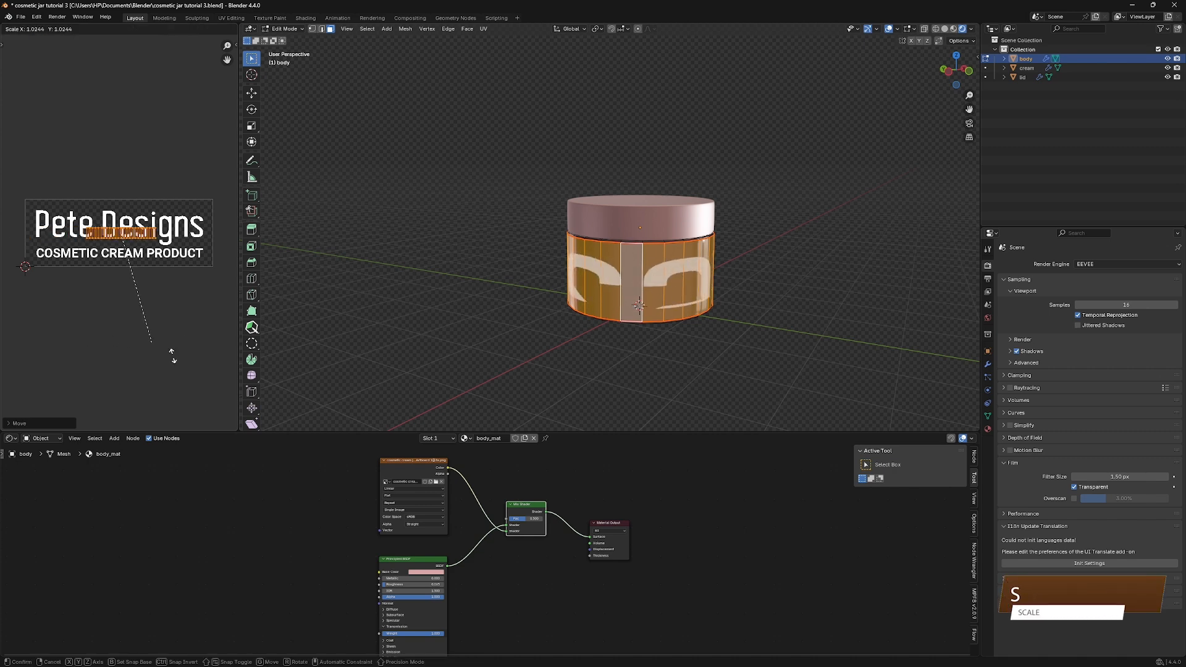
left_click(153, 321)
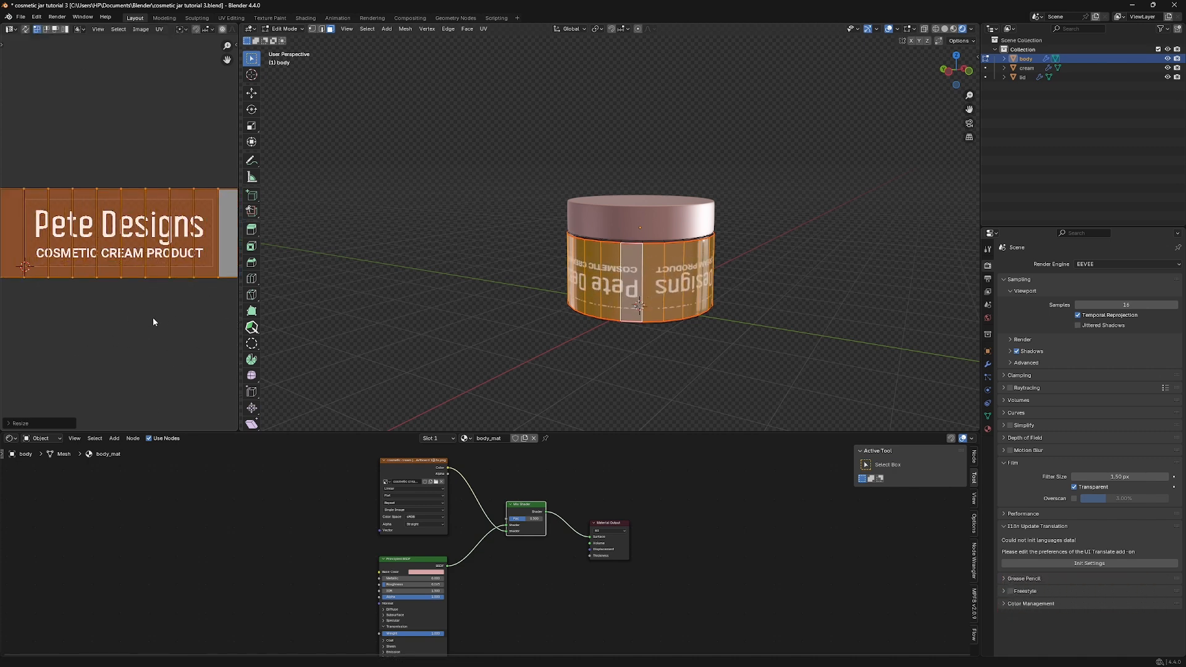
Turn the UV island half a turn so the label reads upright, and enlarge it further to shrink the text on the body
scroll(140, 321, "down", 3)
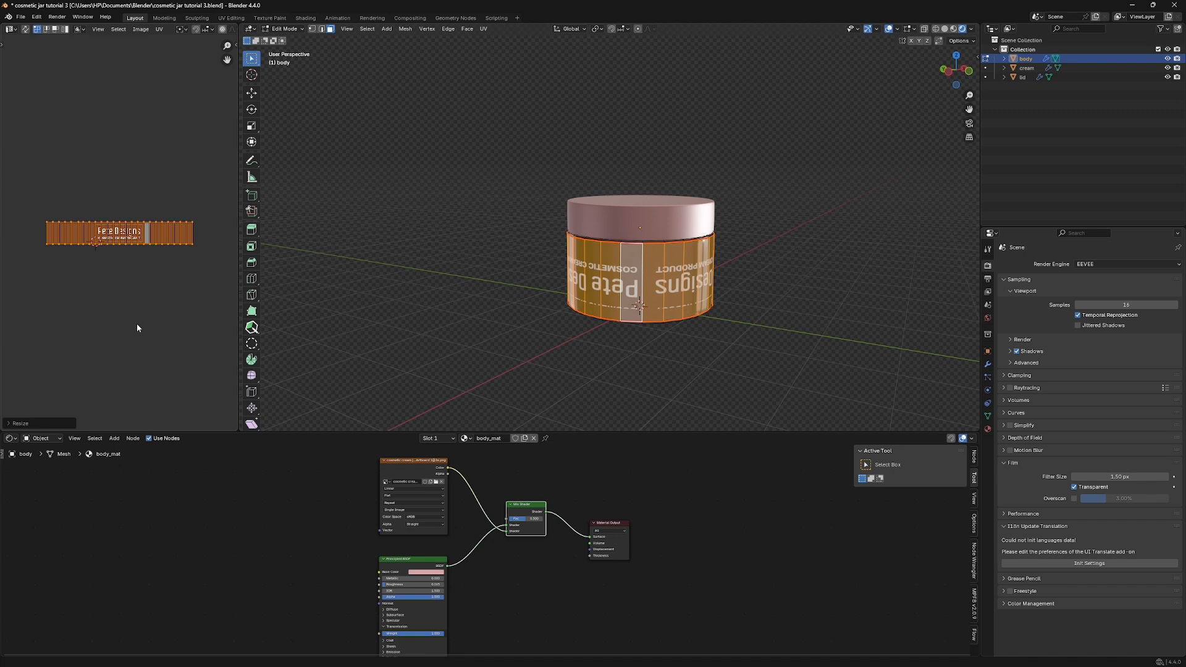
key("r")
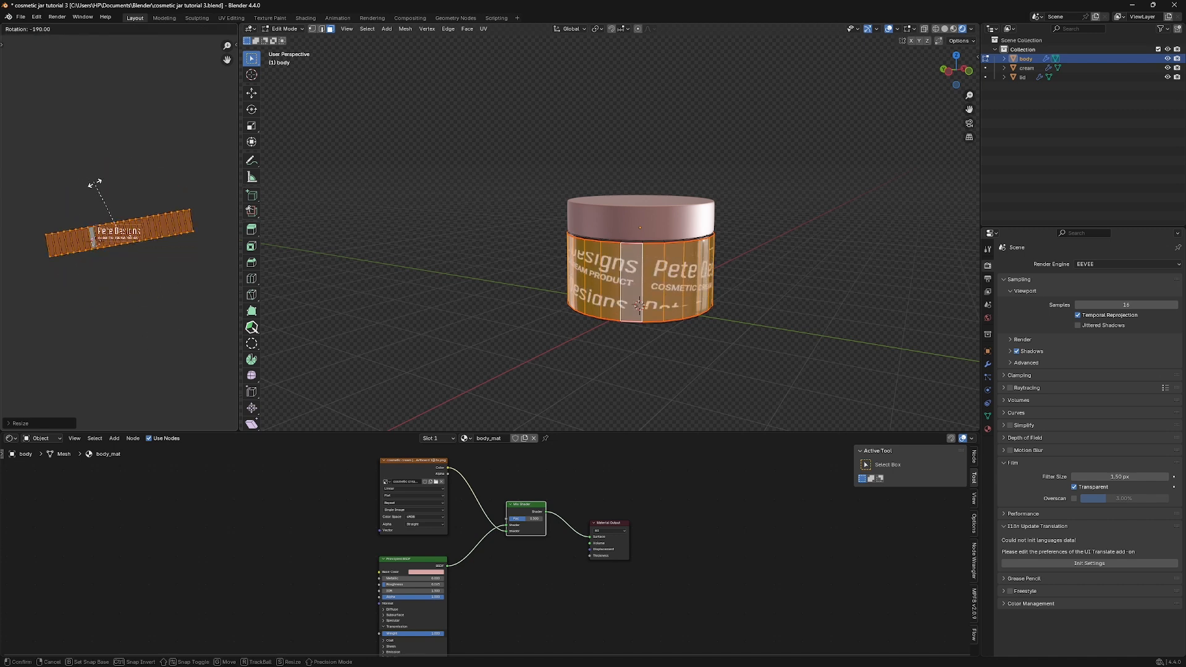
left_click(111, 202)
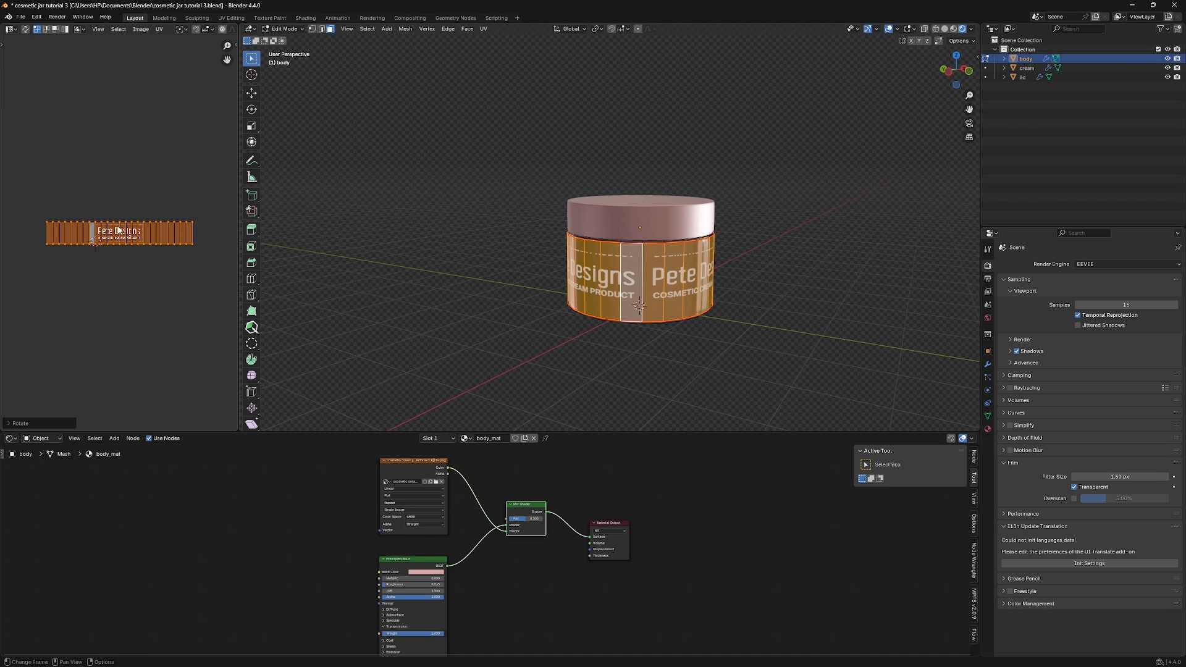
key("s")
left_click(137, 330)
middle_click_drag(649, 344, 618, 343)
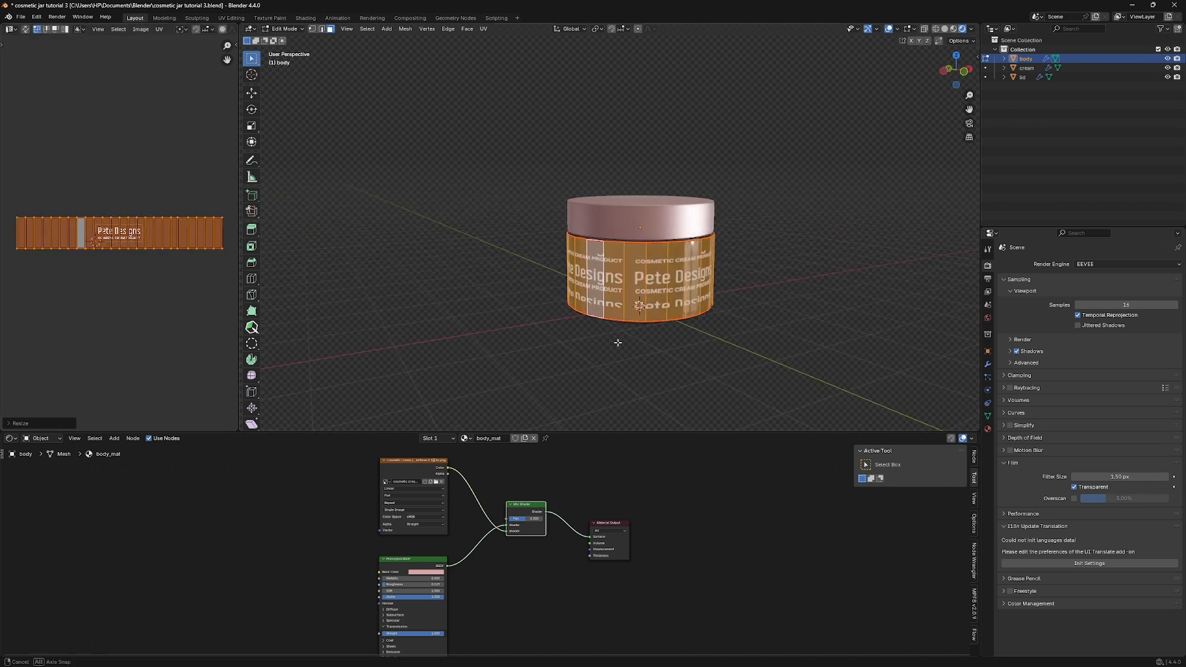
key("KP_1")
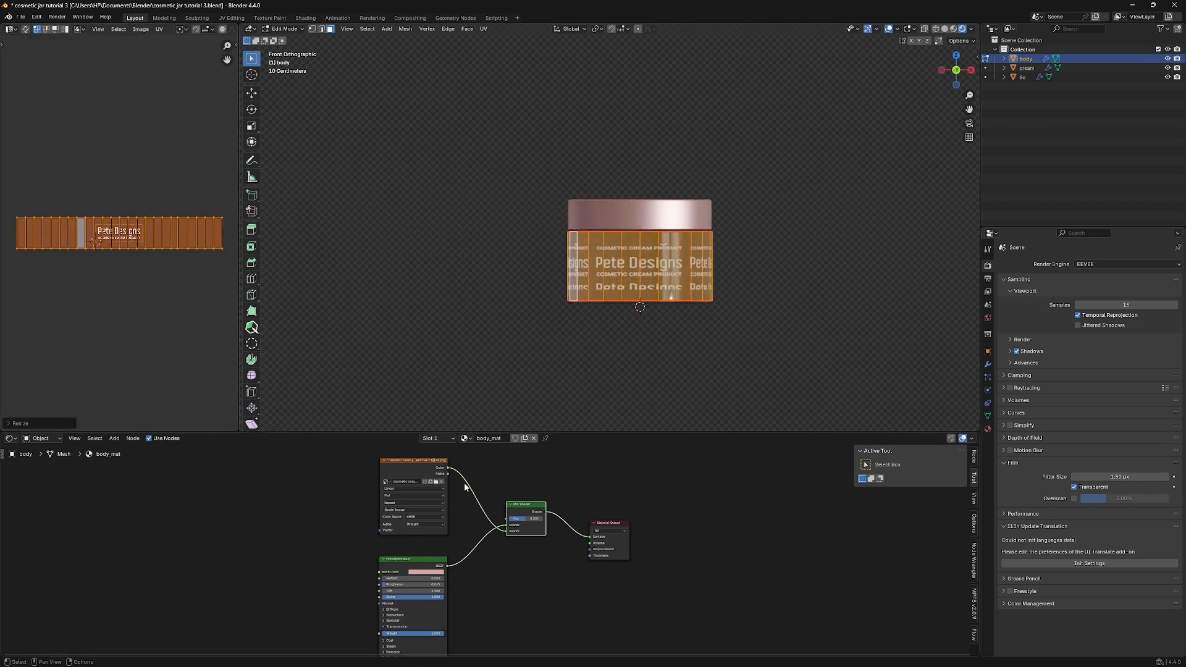
Set the label image texture's extension to Clip and return the body to Object Mode, viewed from the front
scroll(465, 487, "up", 3)
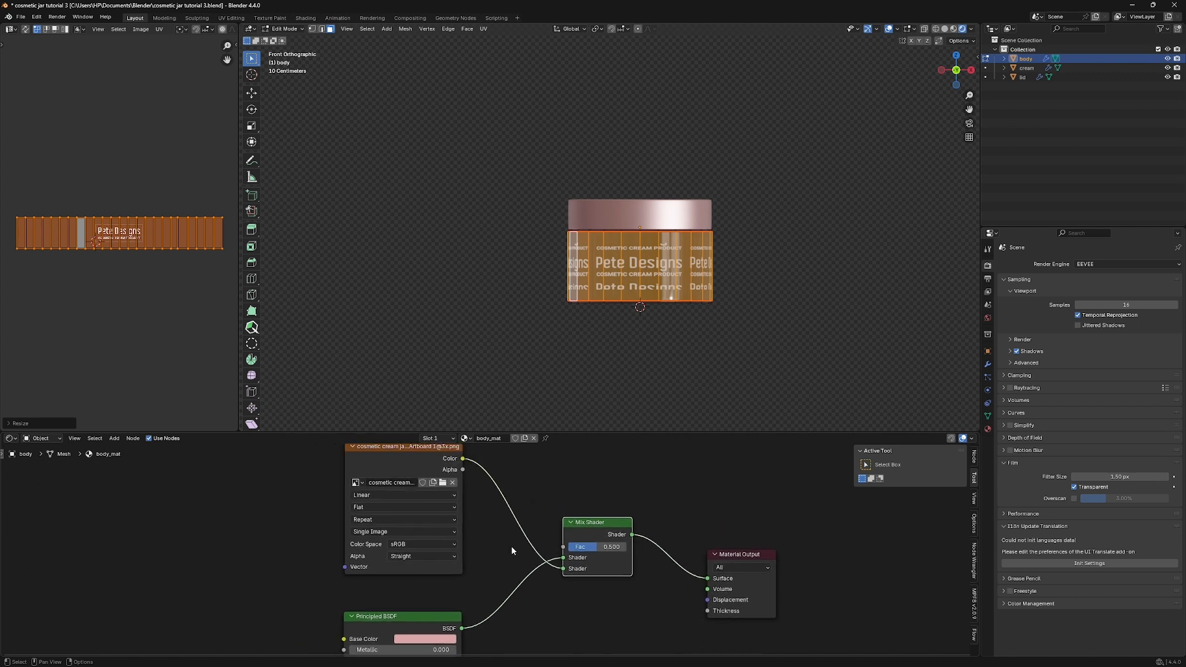
left_click(384, 519)
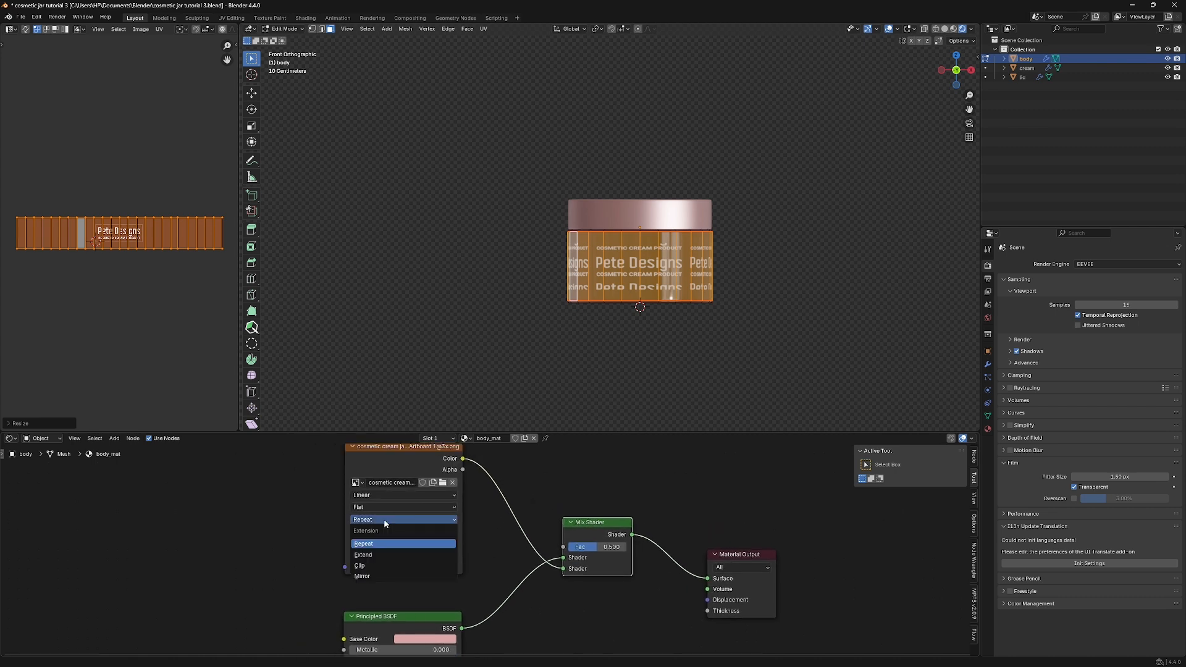
left_click(380, 564)
scroll(617, 319, "up", 2)
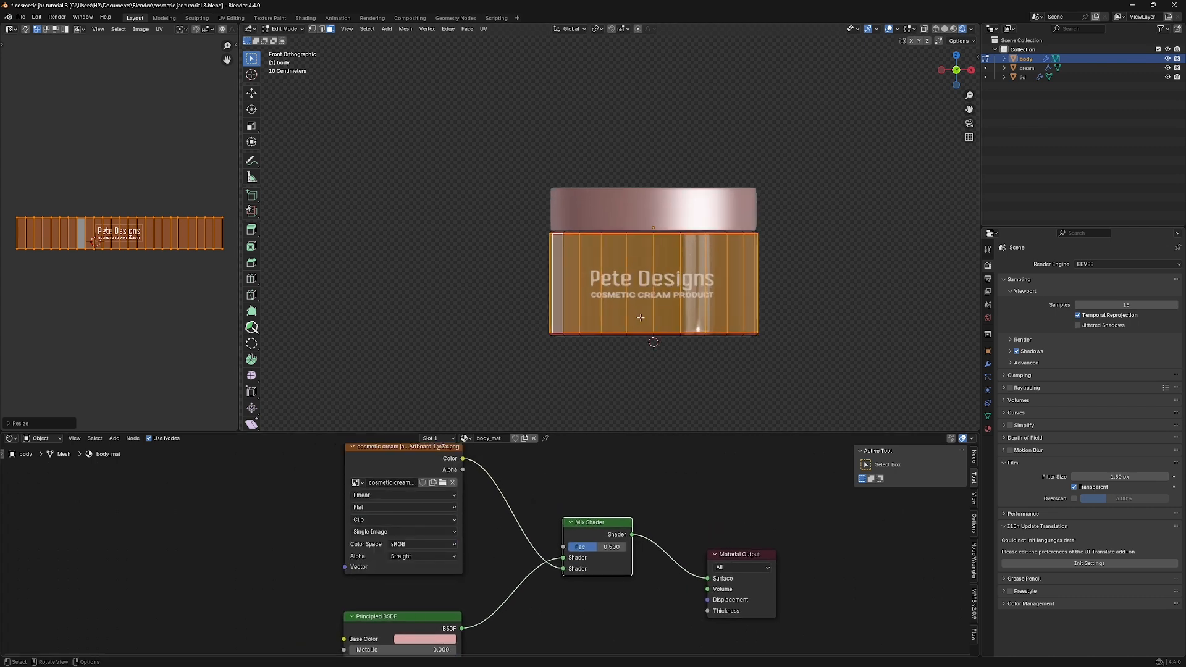
middle_click_drag(617, 319, 657, 323)
key("Tab")
key("KP_1")
scroll(653, 290, "up", 2)
scroll(654, 283, "down", 2)
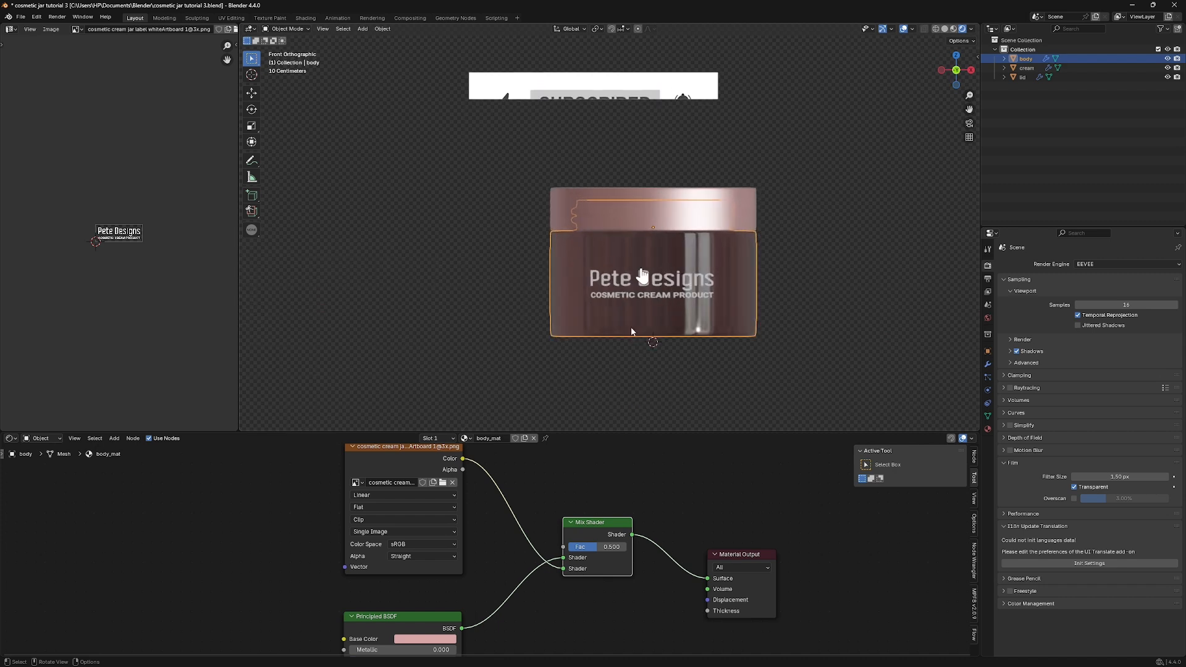
Fine-tune the scale of the body's UV island to adjust the label's size, and return to Object Mode
key("Tab")
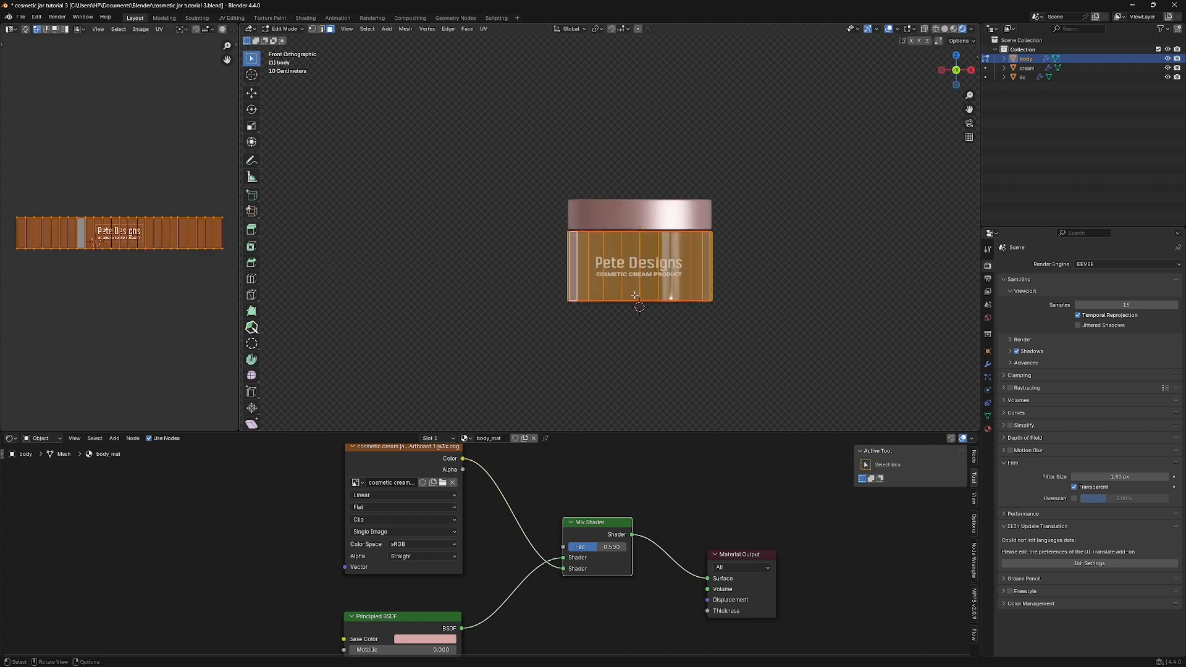
key("s")
left_click(145, 298)
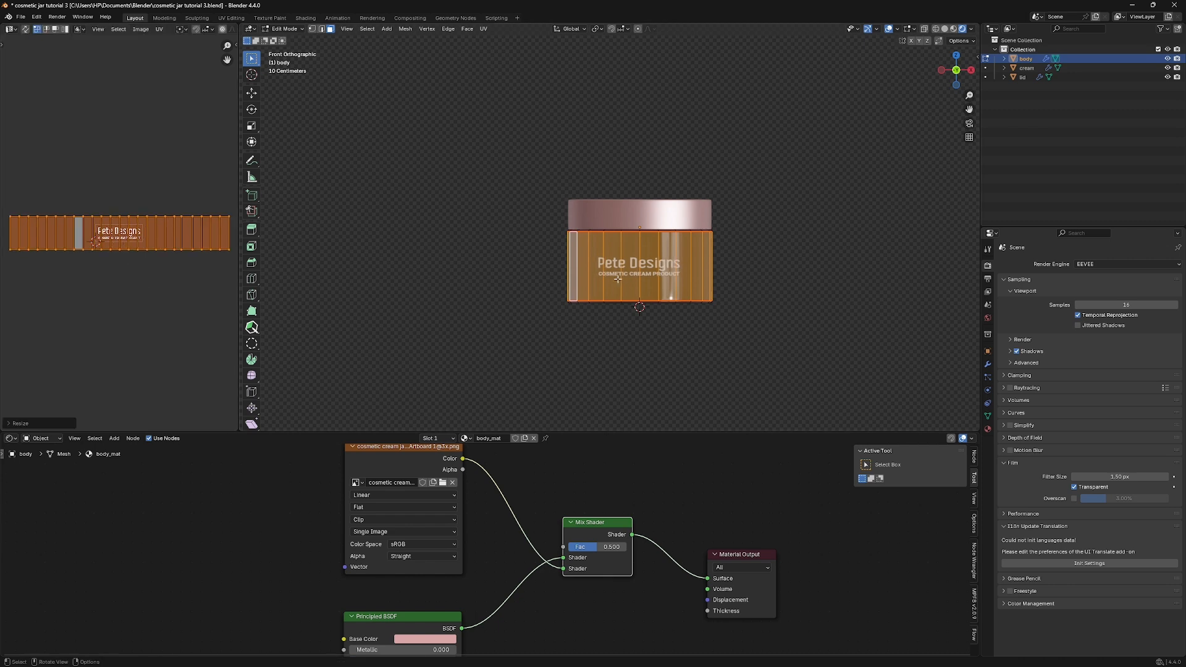
mouse_move(653, 294)
middle_mouse_down()
mouse_move(645, 315)
mouse_move(625, 318)
mouse_move(669, 308)
mouse_move(631, 302)
mouse_move(641, 313)
middle_mouse_up()
key("s")
left_click(162, 330)
key("Tab")
scroll(625, 317, "down", 2)
scroll(644, 289, "up", 2)
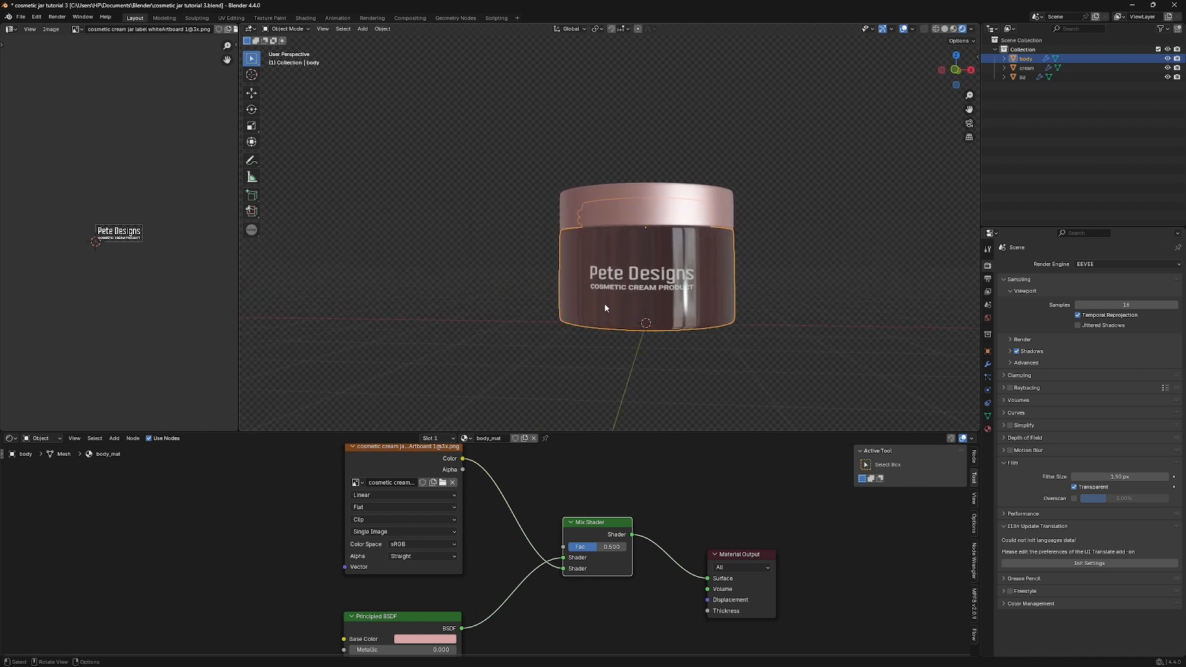
Mute and unmute the Mix Shader to compare the body with and without the label mix
scroll(563, 532, "down", 1)
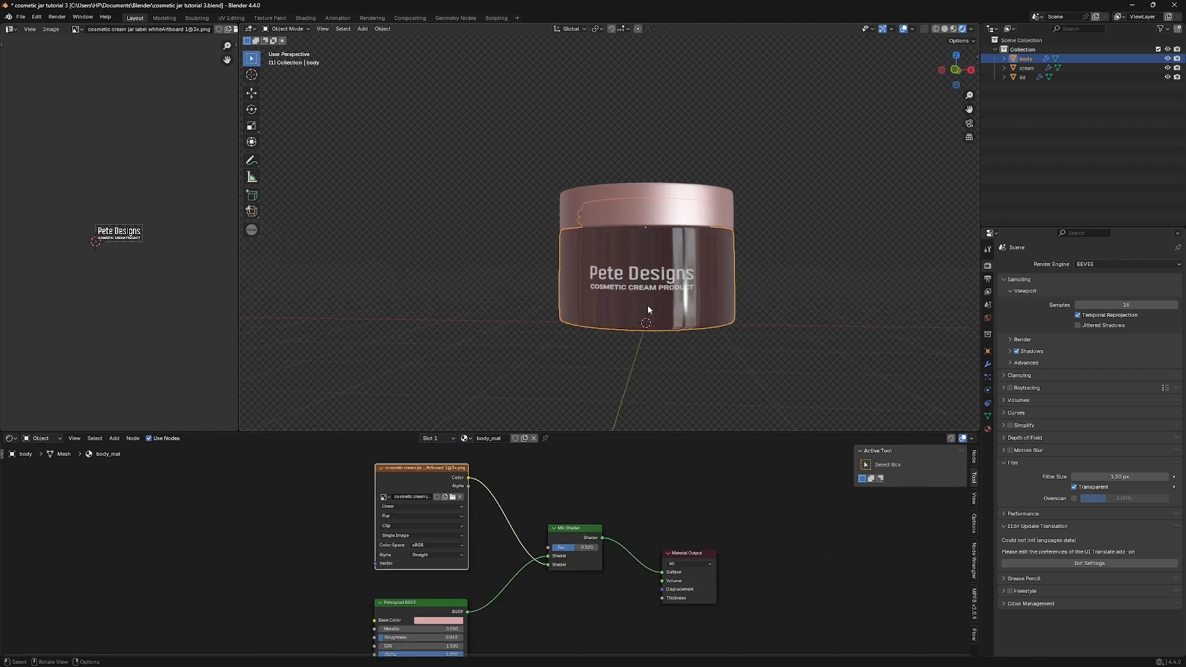
left_click(572, 530)
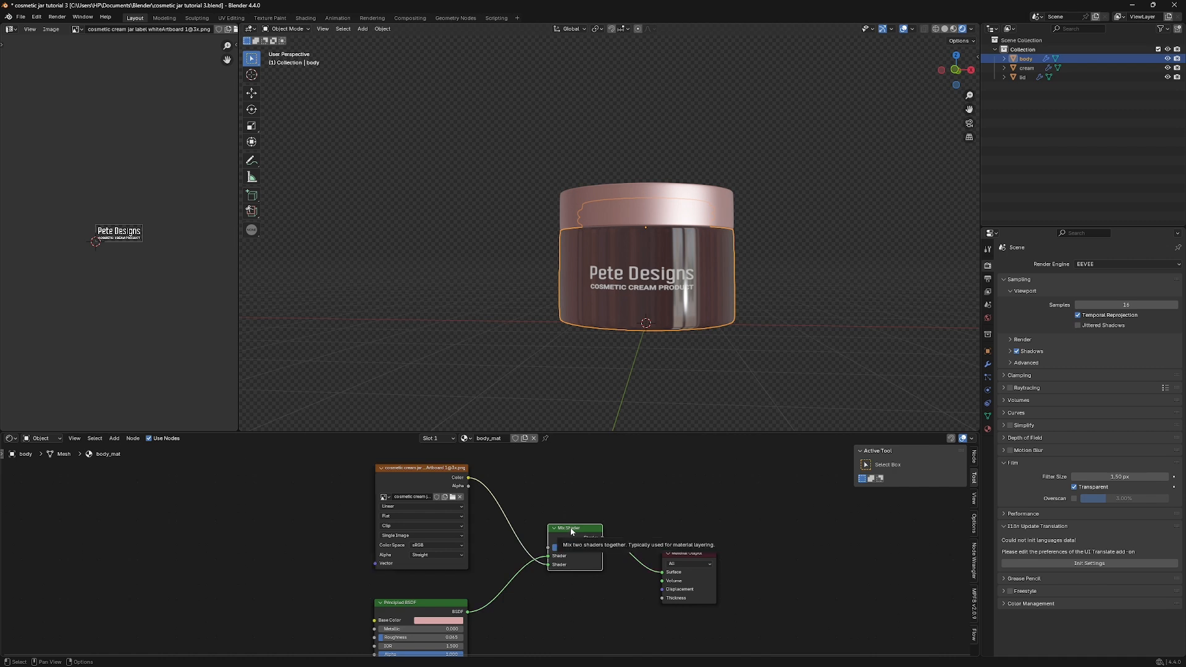
key("m")
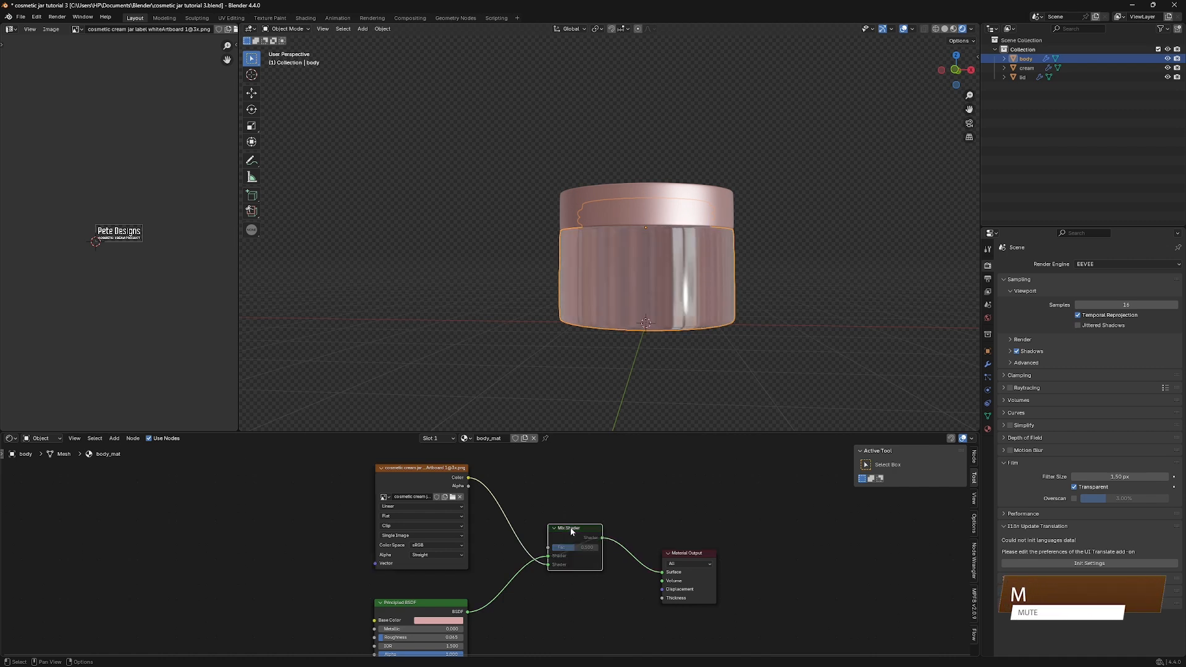
key("m")
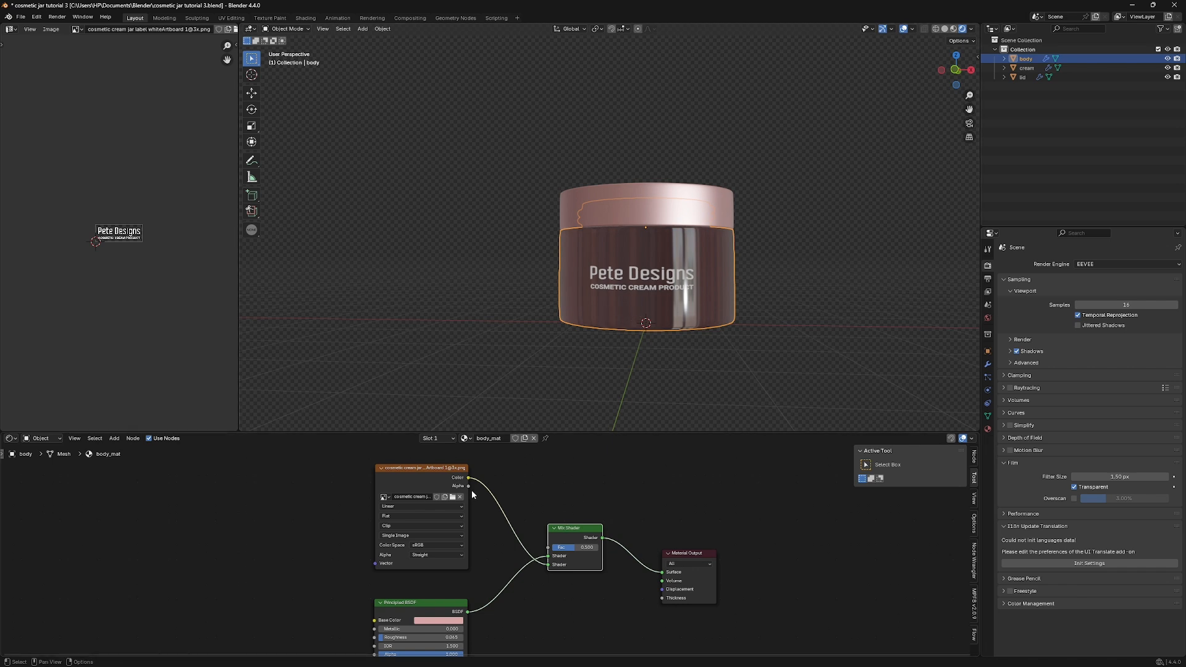
Connect the label image's Alpha output to the Mix Shader's Fac input
left_click_drag(468, 486, 548, 547)
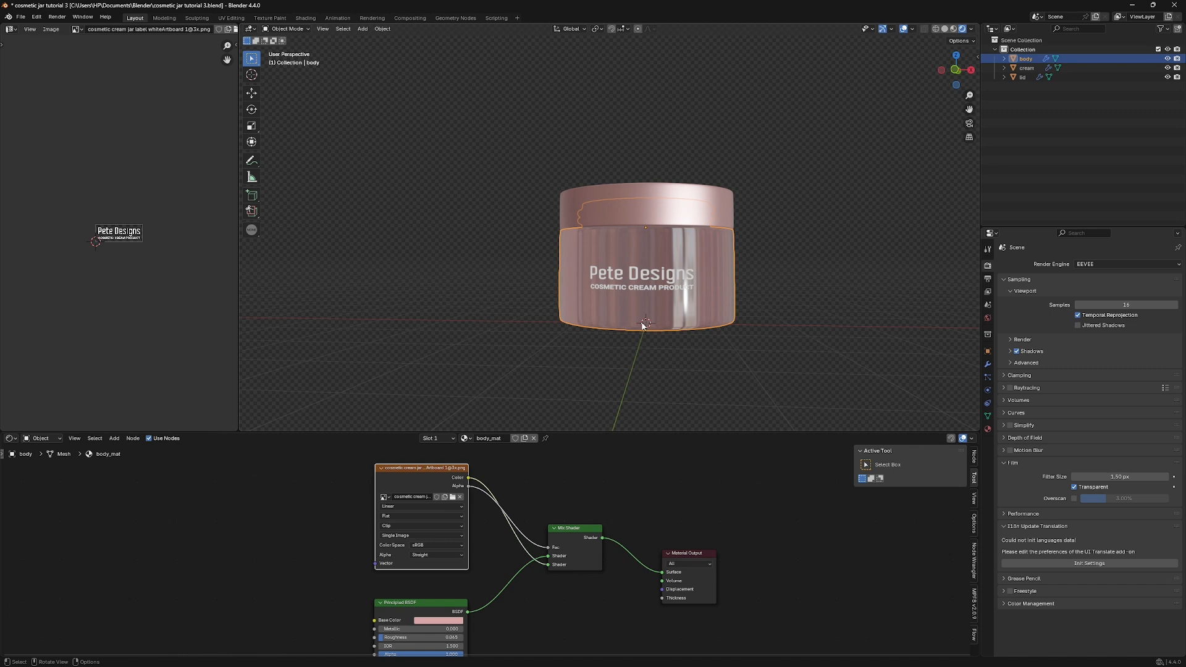
Preview the labelled jar with the Cycles render engine, and switch back to EEVEE
middle_click_drag(643, 326, 666, 338)
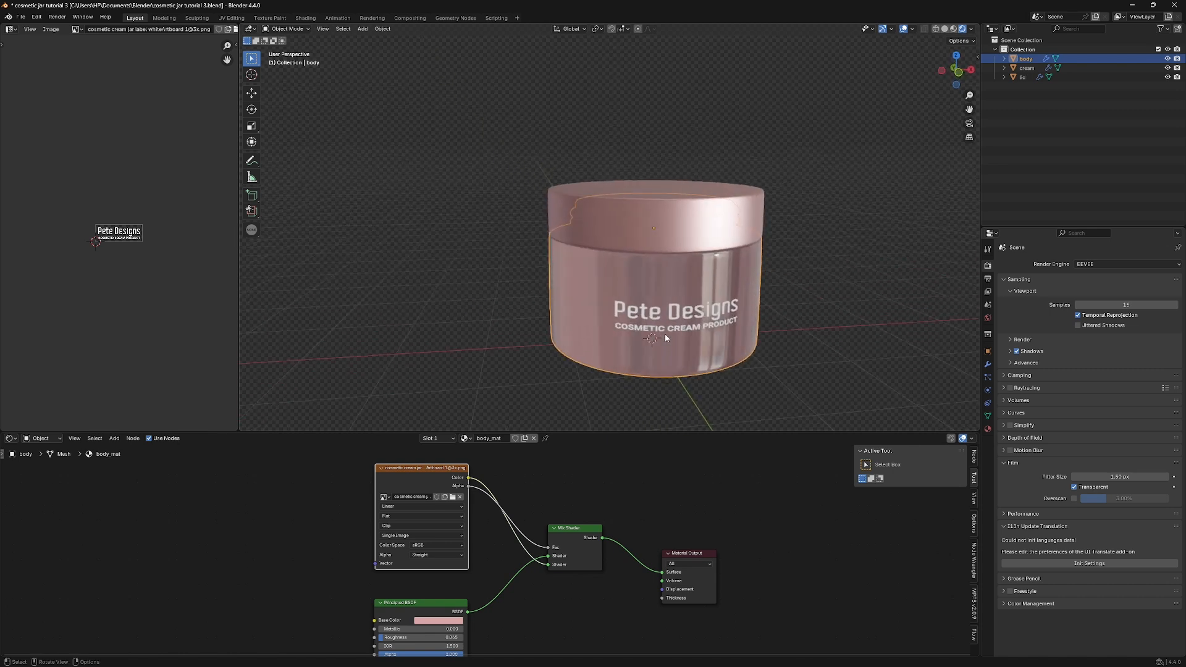
scroll(708, 336, "down", 1)
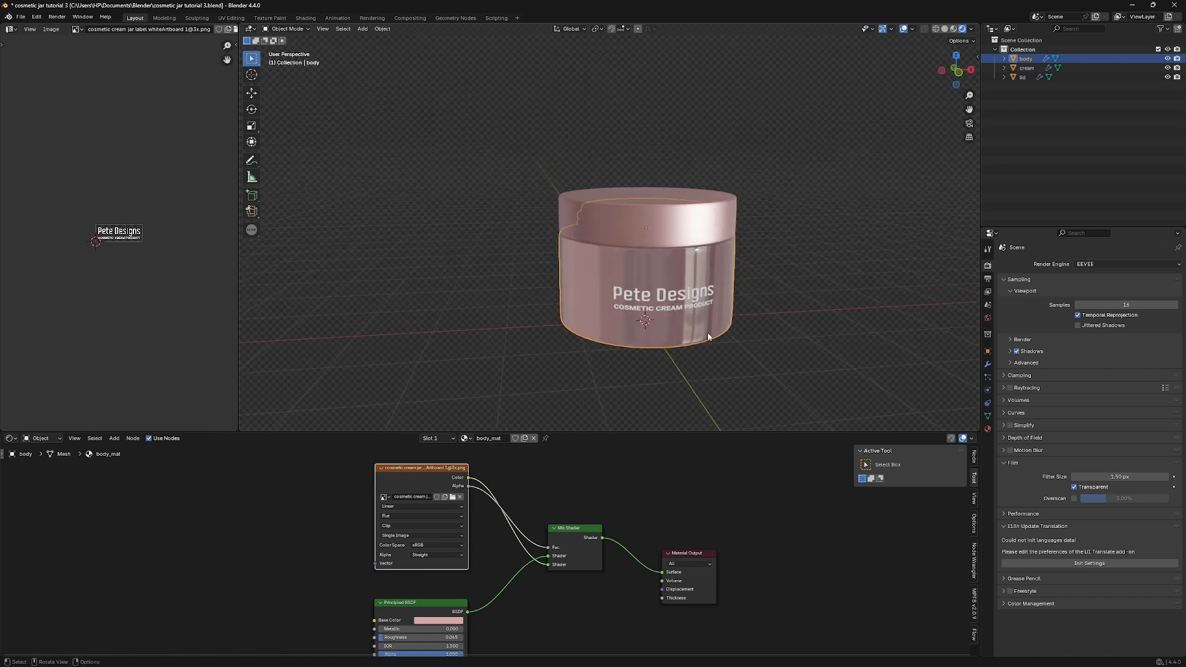
left_click(1096, 265)
left_click(1090, 295)
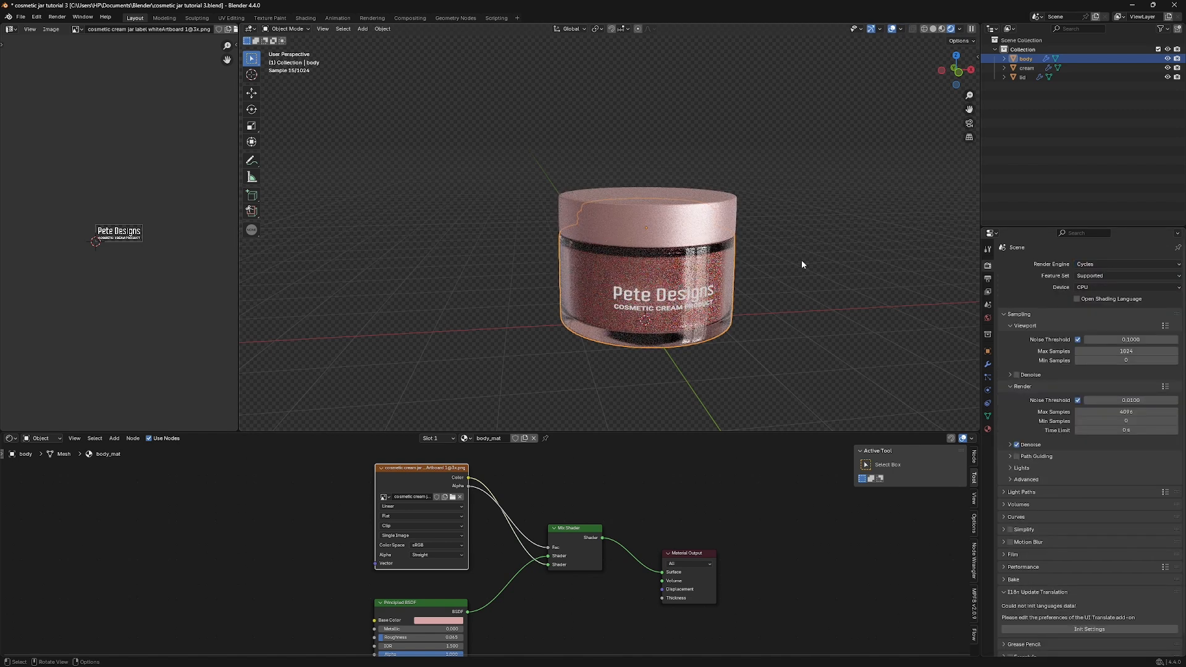
left_click(1095, 269)
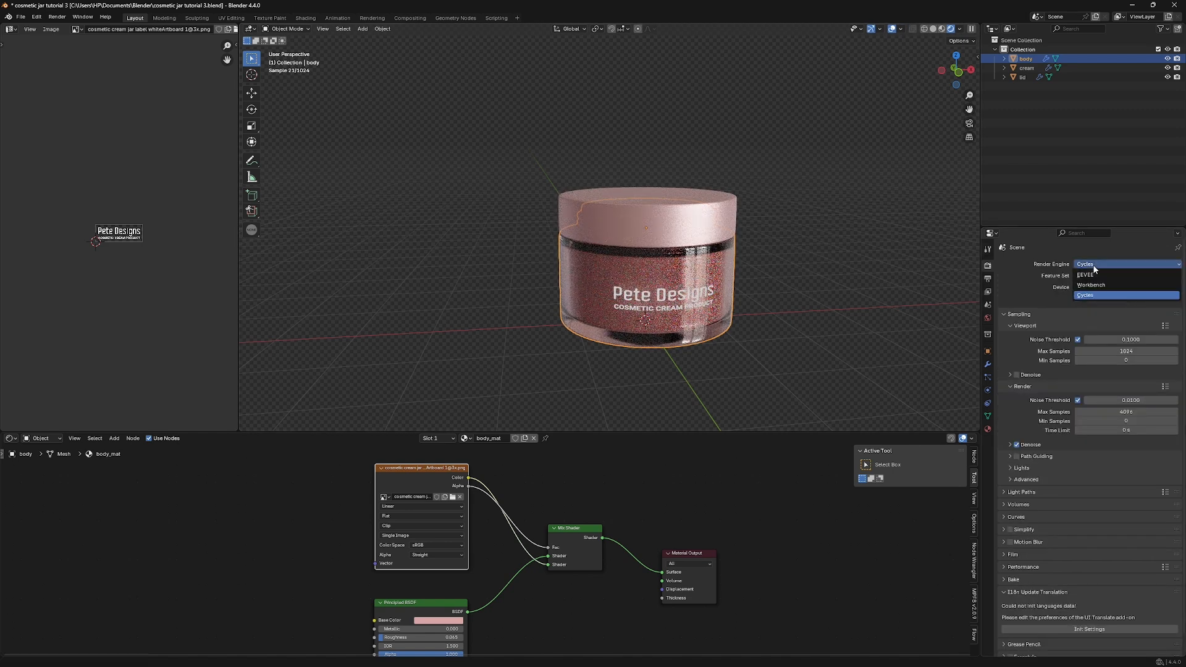
left_click(1090, 275)
Add a plane at the jar's base and scale it up into a wide ground surface
middle_click_drag(507, 344, 620, 350)
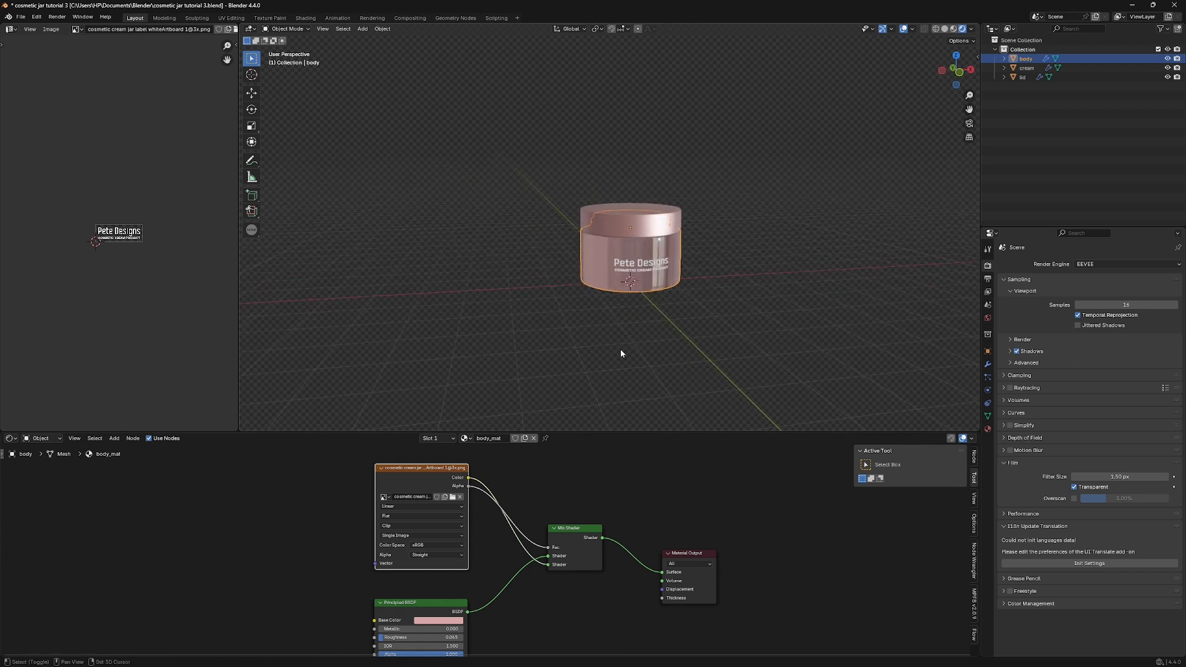
key("shift+a")
mouse_move(617, 361)
left_click(674, 364)
key("s")
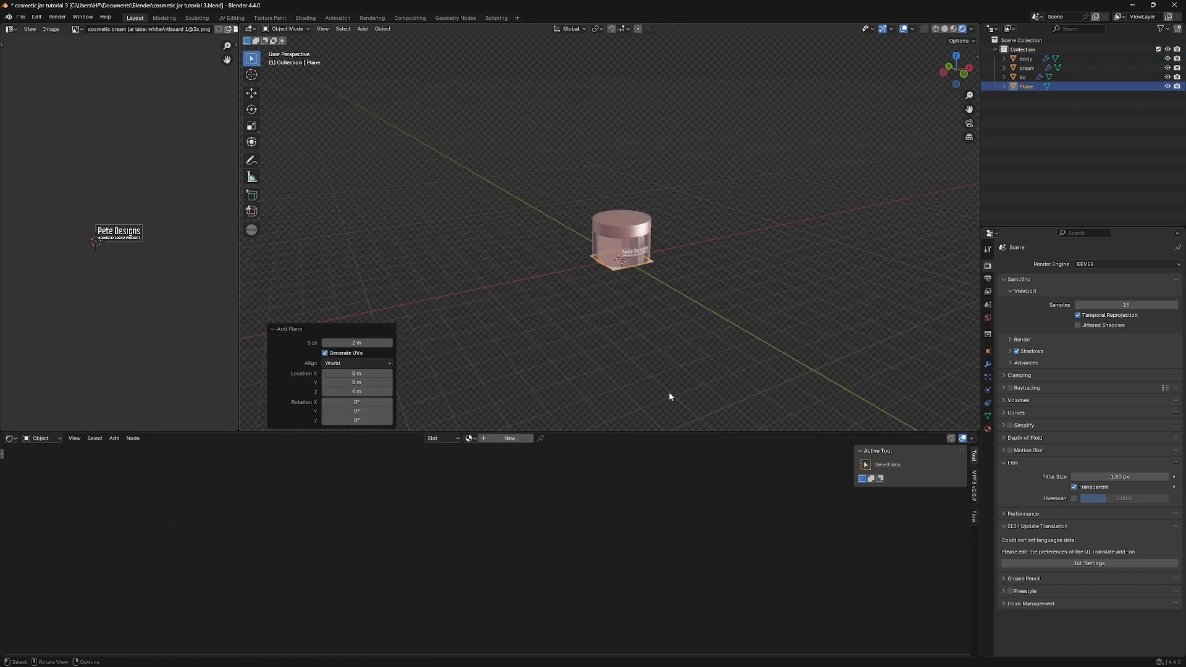
left_click(513, 318)
key("s")
left_click(487, 418)
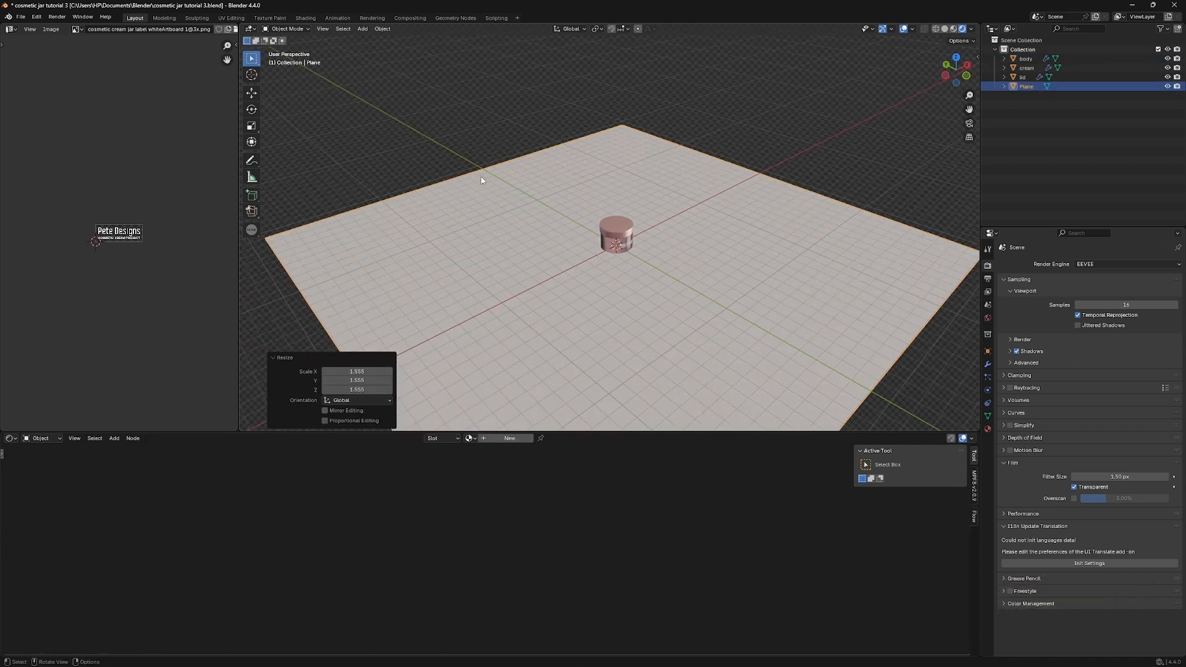
Extrude the plane's back edge up along Z into a backdrop wall and raise its top edge about 4.4 m more
key("Tab")
key("2")
left_click(500, 170)
scroll(500, 170, "down", 2)
key("e")
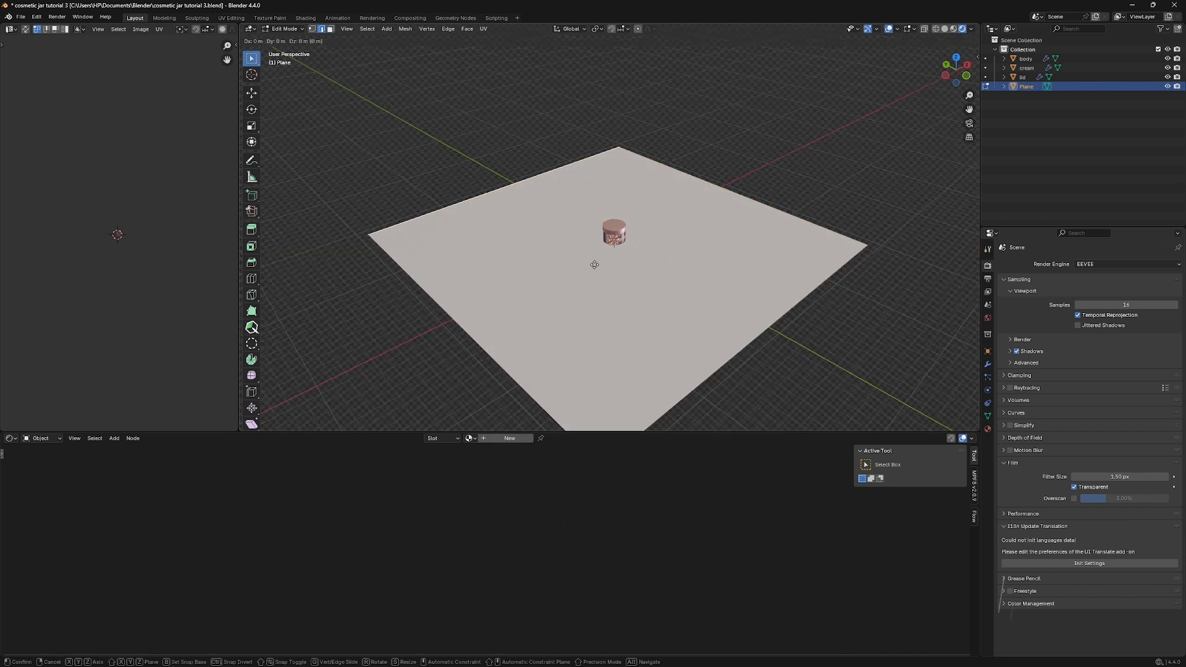
key("z")
left_click(580, 50)
scroll(579, 52, "down", 3)
key("g")
key("z")
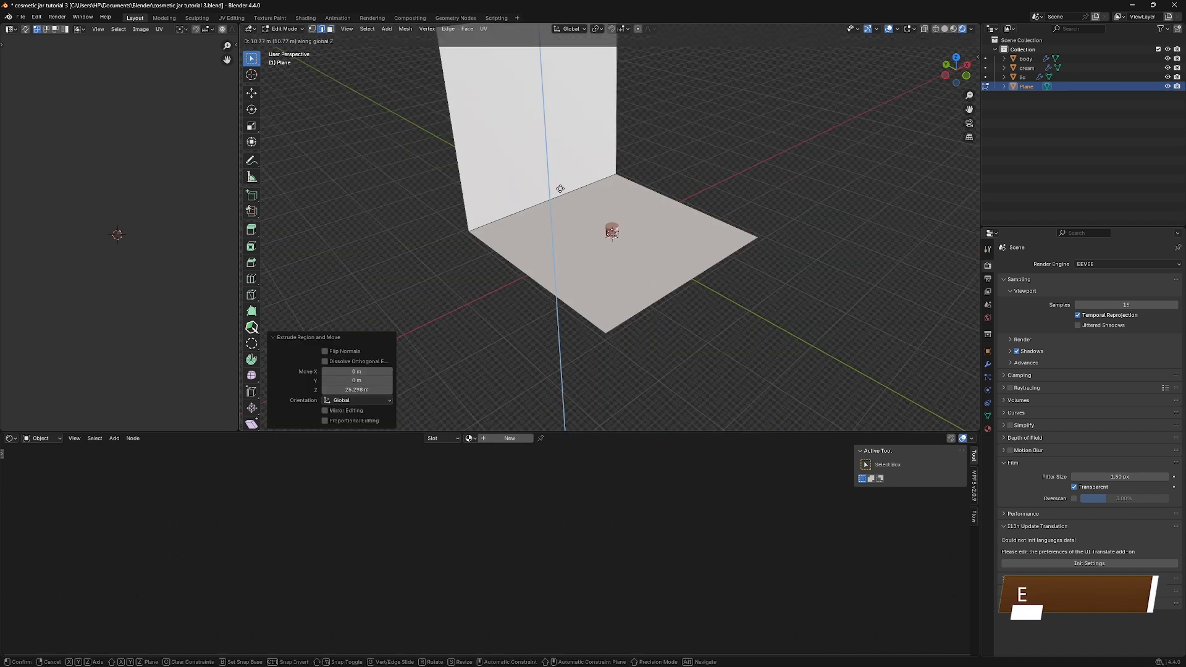
left_click(559, 205)
Bevel the edge between the ground and the backdrop wall into a wide curve with several segments
middle_click_drag(560, 205, 555, 198)
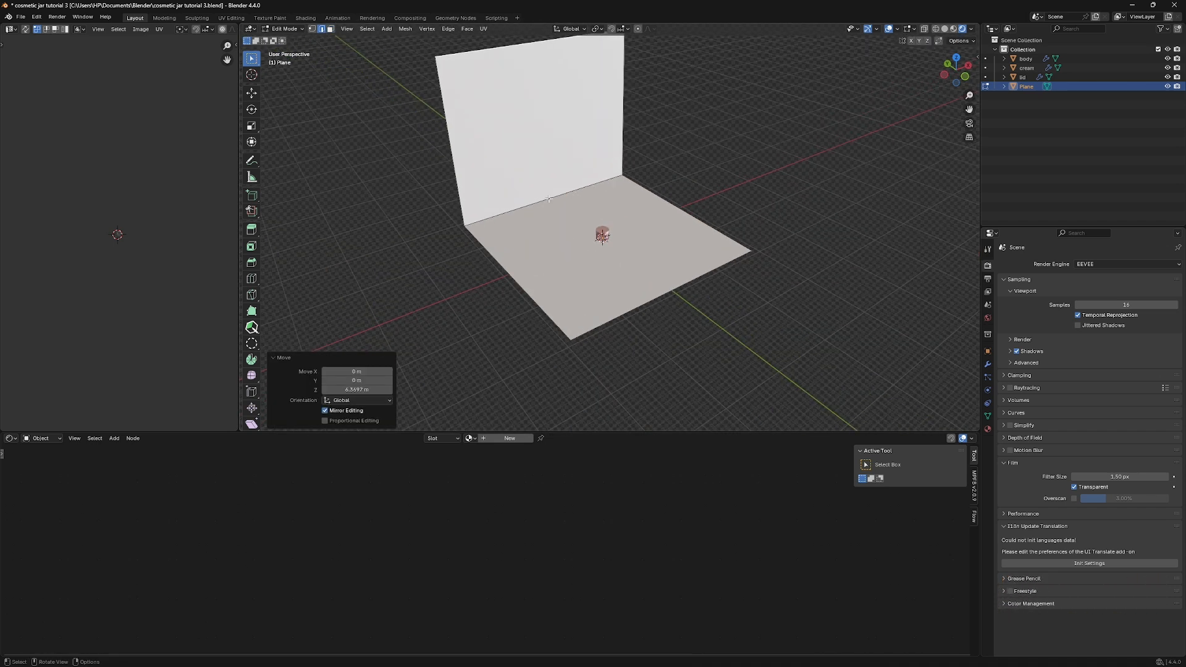
left_click(548, 199)
key("ctrl+b")
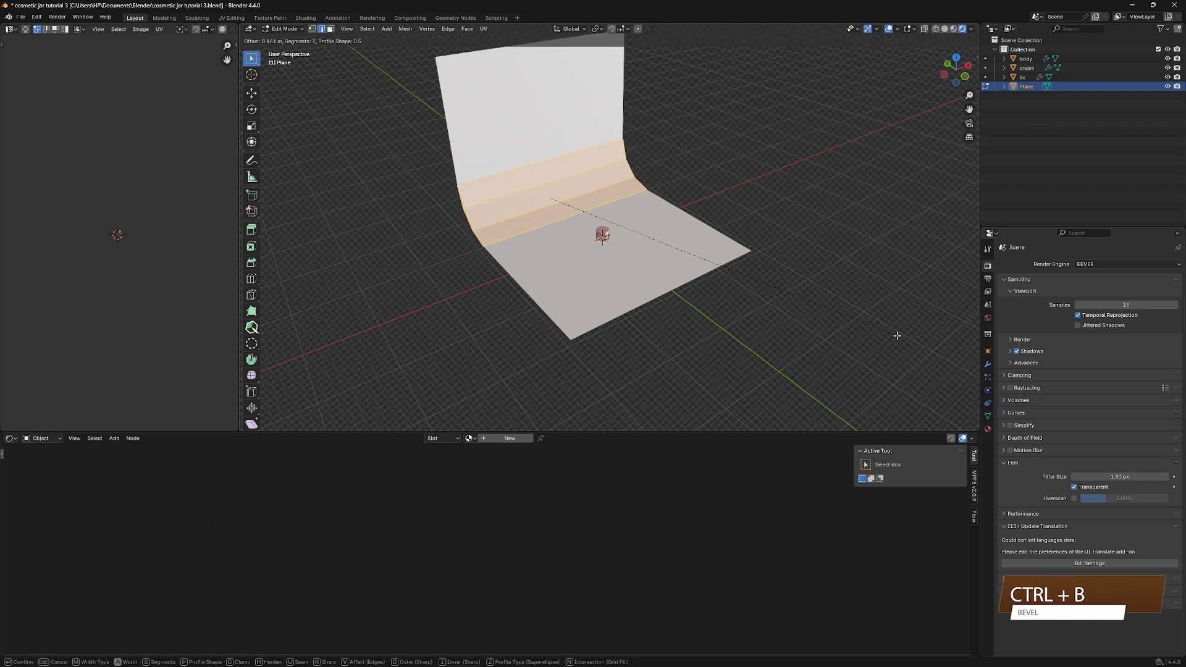
scroll(896, 335, "up", 6)
left_click(897, 335)
Return the backdrop plane to Object Mode and shade it smooth
middle_click_drag(739, 245, 652, 226)
key("Tab")
right_click(598, 182)
left_click(599, 182)
Create a new material on the backdrop plane and name it ground_mat
scroll(673, 225, "up", 3)
scroll(653, 226, "up", 2)
left_click(986, 429)
left_click(1094, 305)
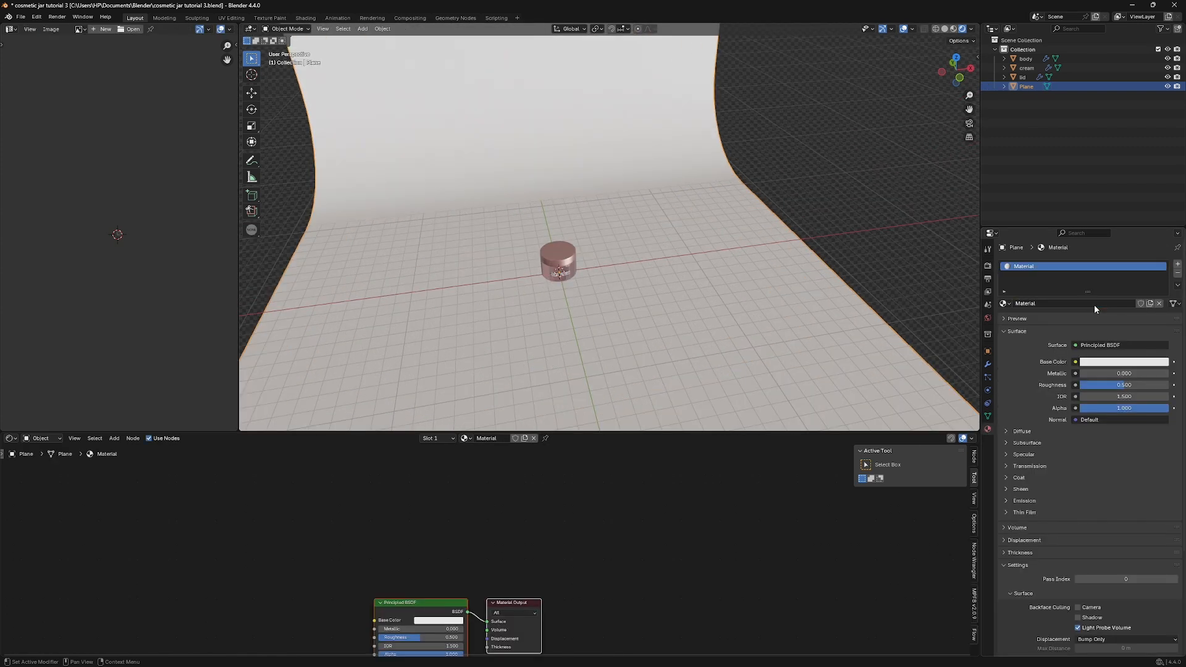
double_click(1038, 303)
type("glound_mat")
key("Return")
Set ground_mat's base color to hex D7A6A6
left_click(1090, 365)
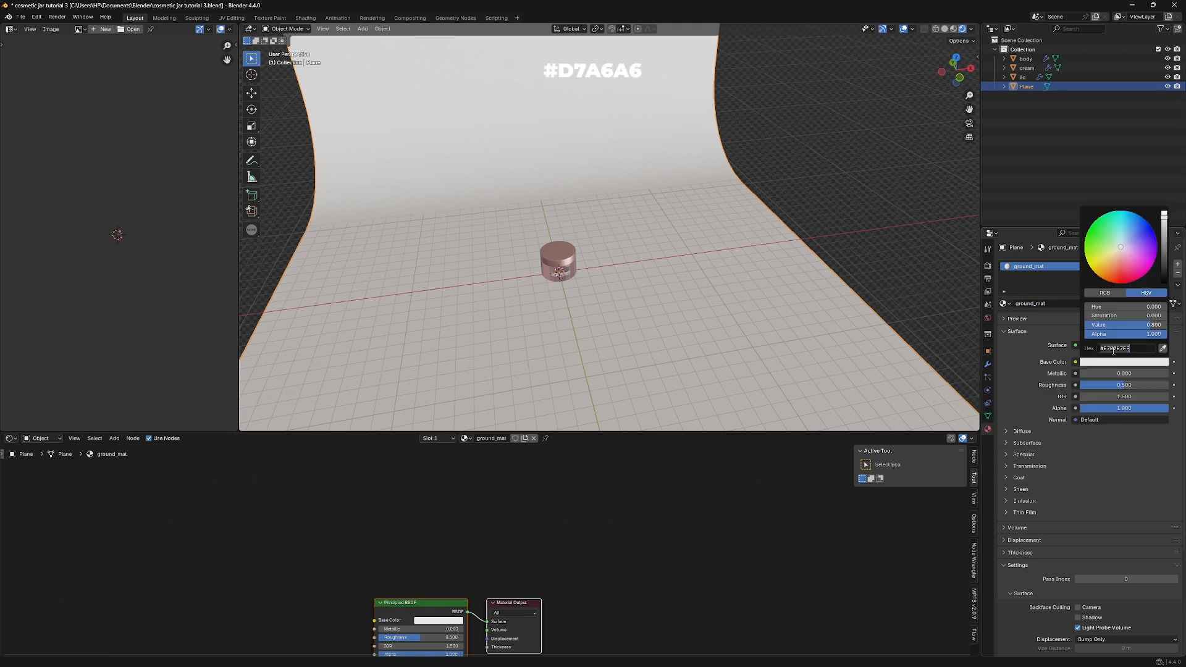
left_click(1114, 349)
type("d7a6a6")
key("Return")
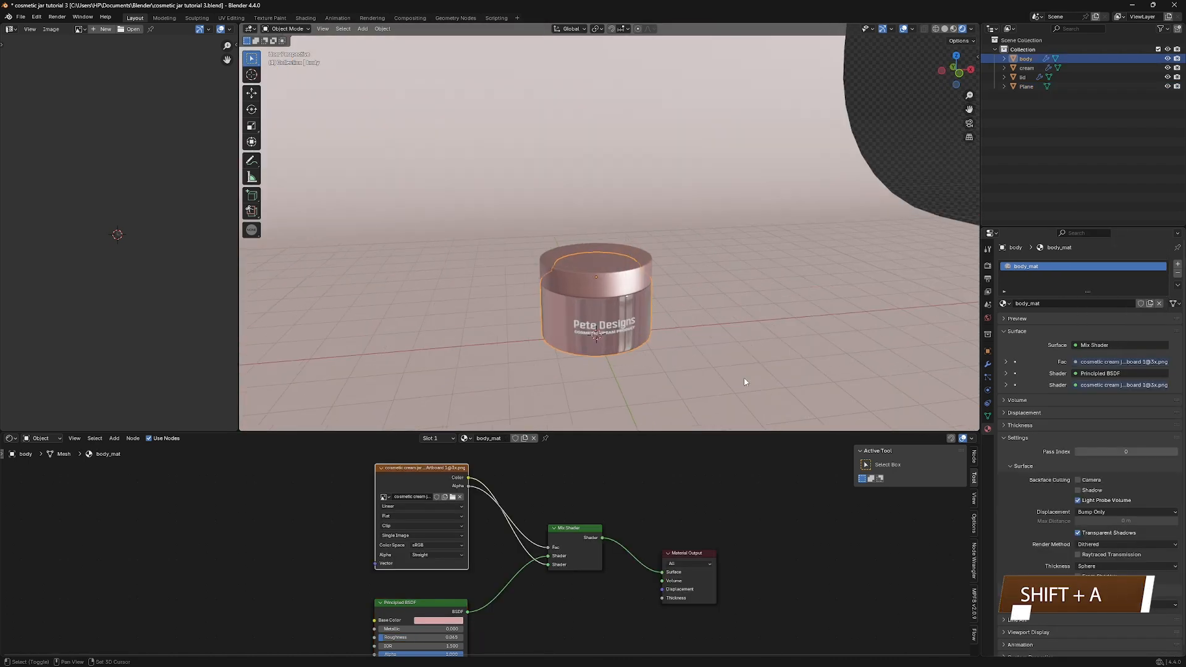
Add a camera and move it about 6.05 m in front of the jar along negative Y
key("shift+a")
mouse_move(744, 377)
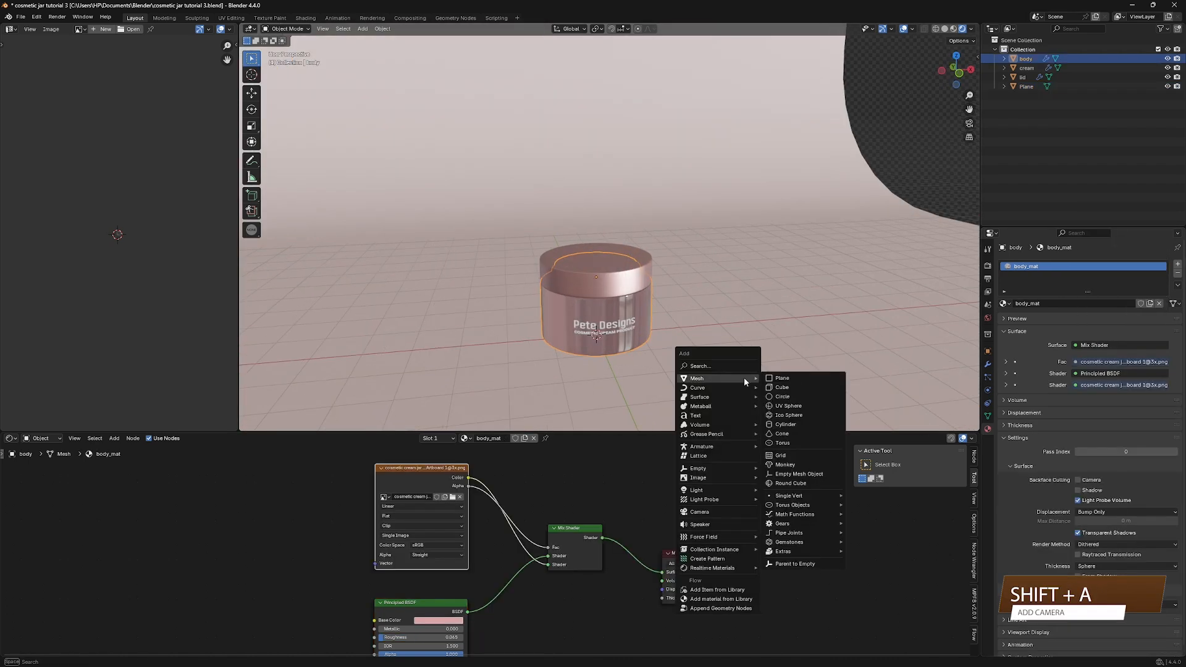
left_click(710, 510)
middle_click_drag(602, 380, 659, 365)
scroll(659, 365, "down", 5)
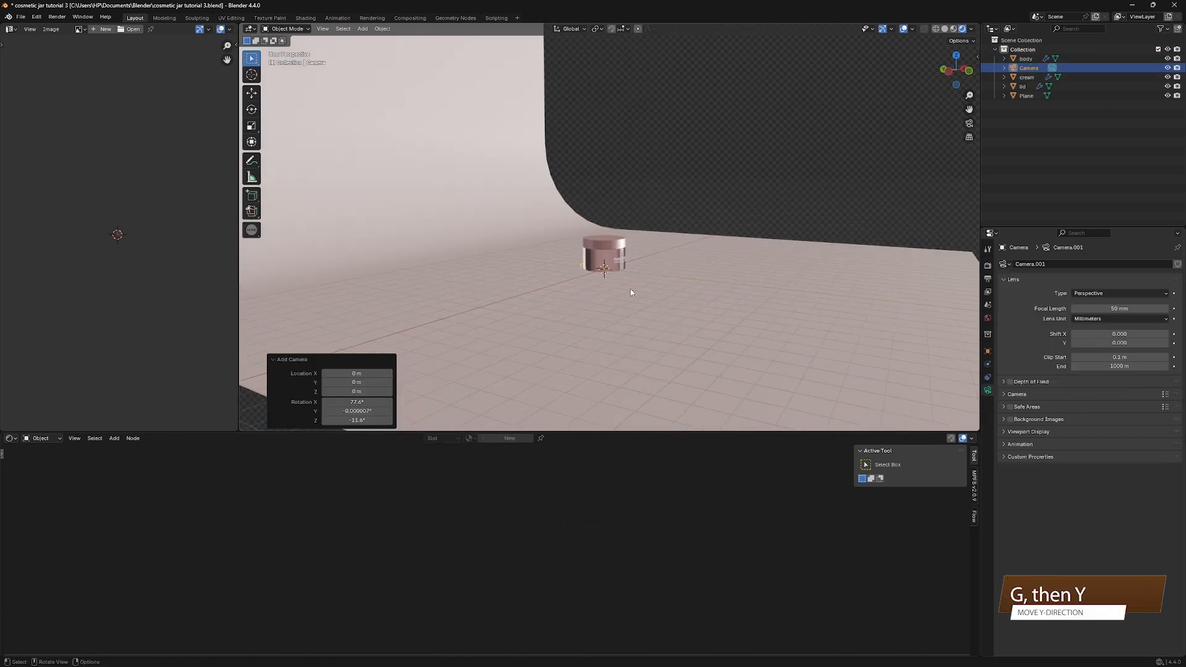
key("g")
key("y")
left_click(769, 357)
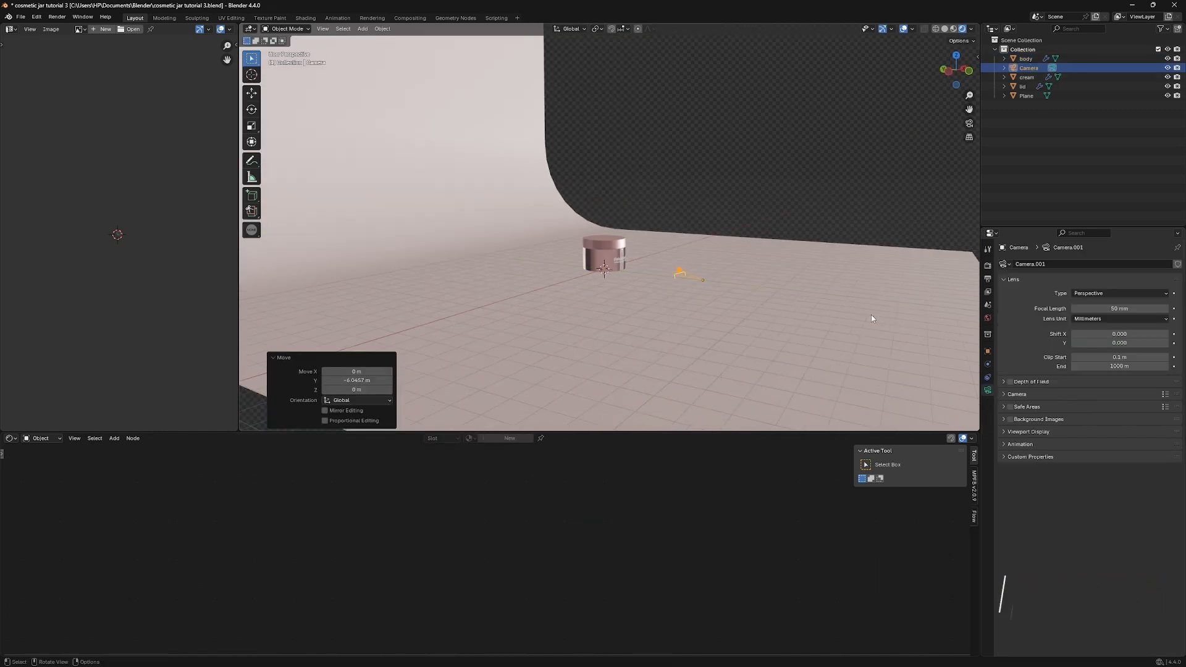
Set the camera's rotation to 90° on X and 0° on Y and Z
key("n")
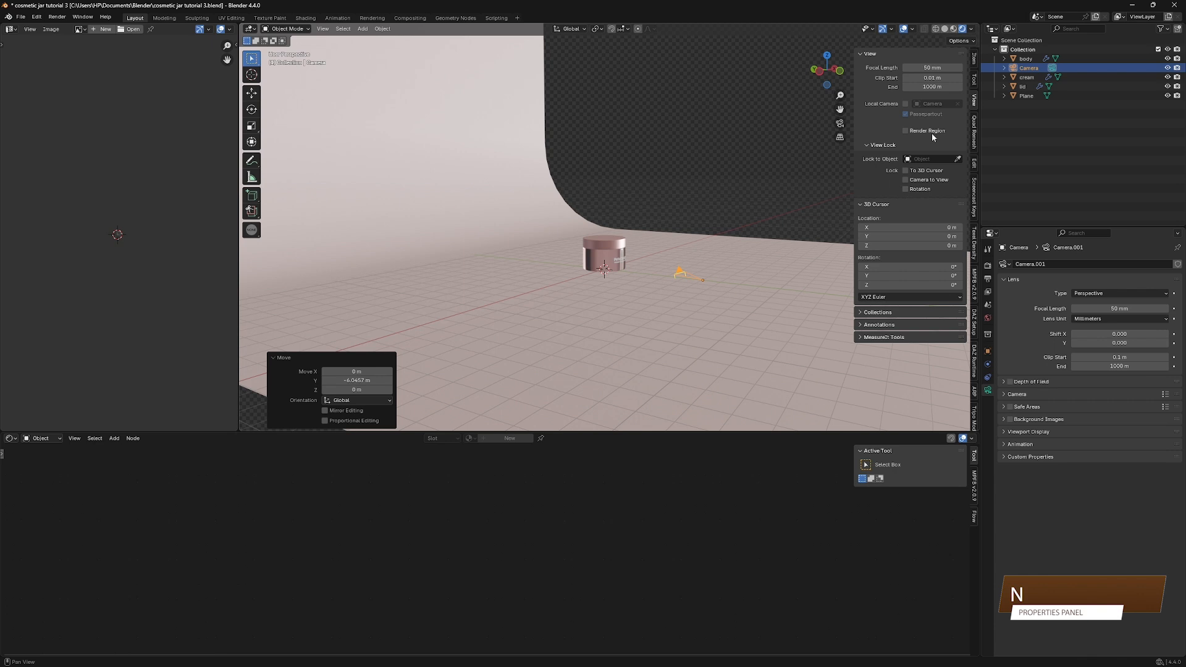
left_click(974, 59)
left_click(923, 116)
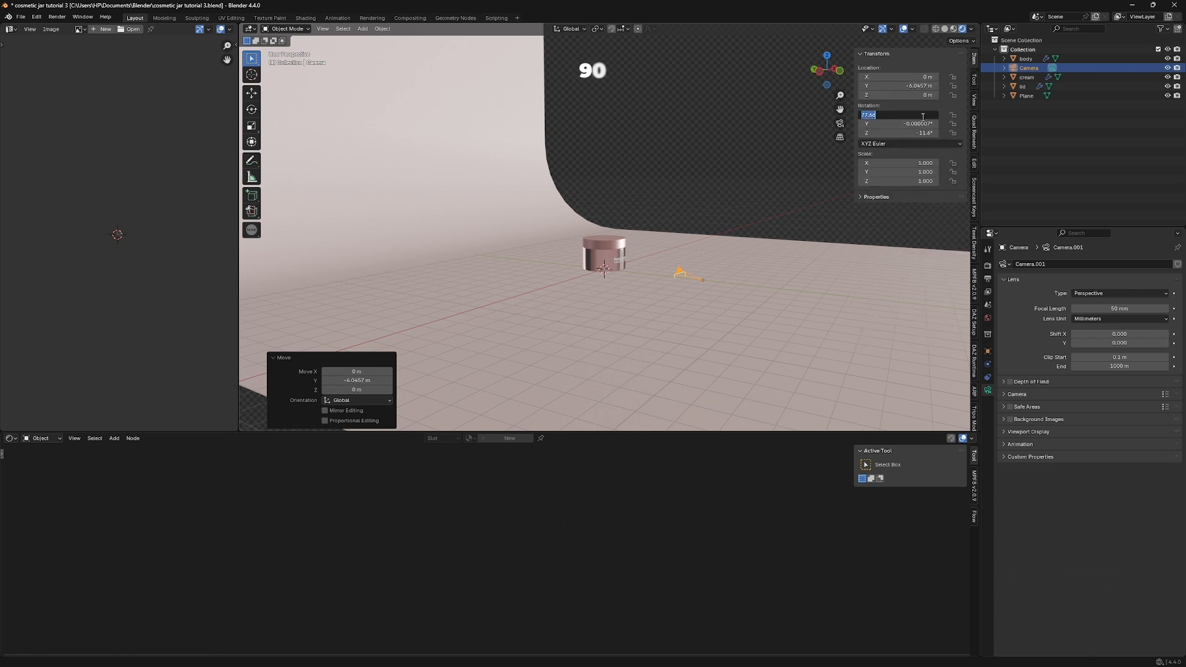
type("90")
key("Return")
left_click_drag(918, 124, 918, 133)
type("0")
key("Return")
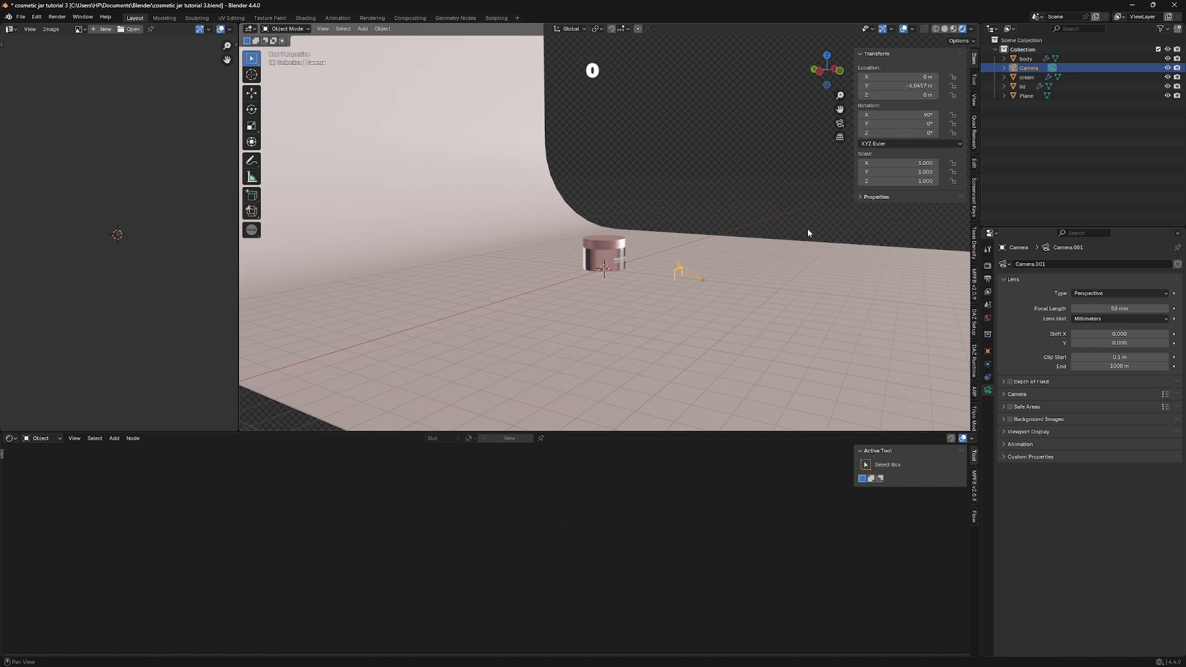
Raise the camera about 1.03 m along Z and look through it
key("g")
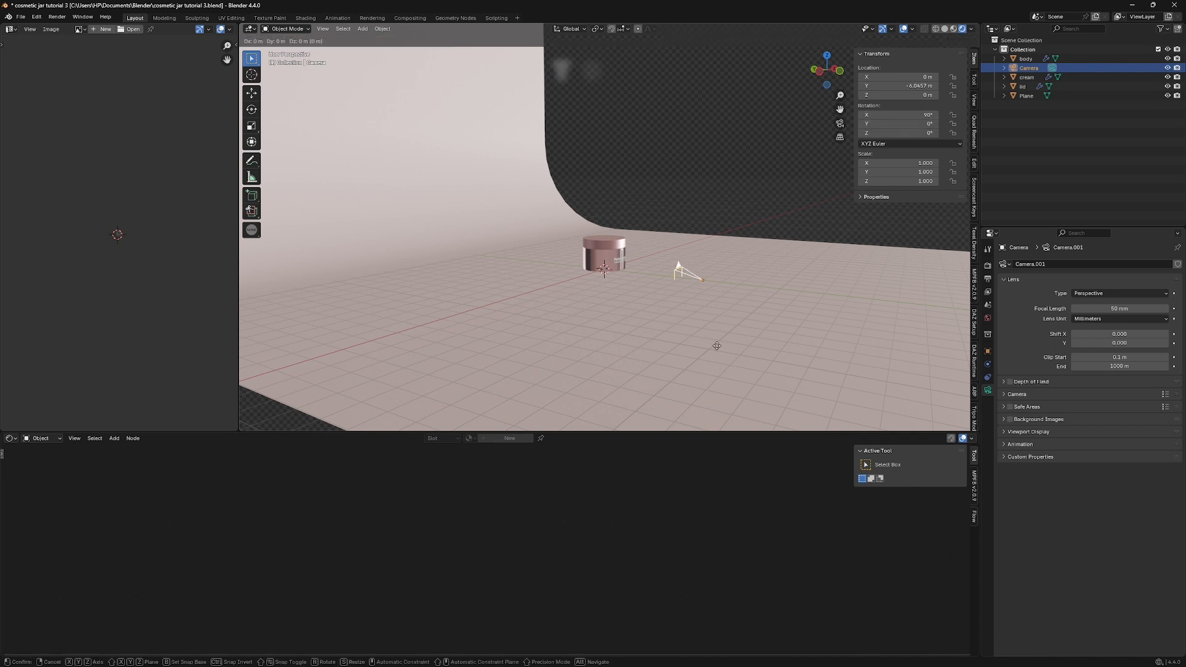
key("z")
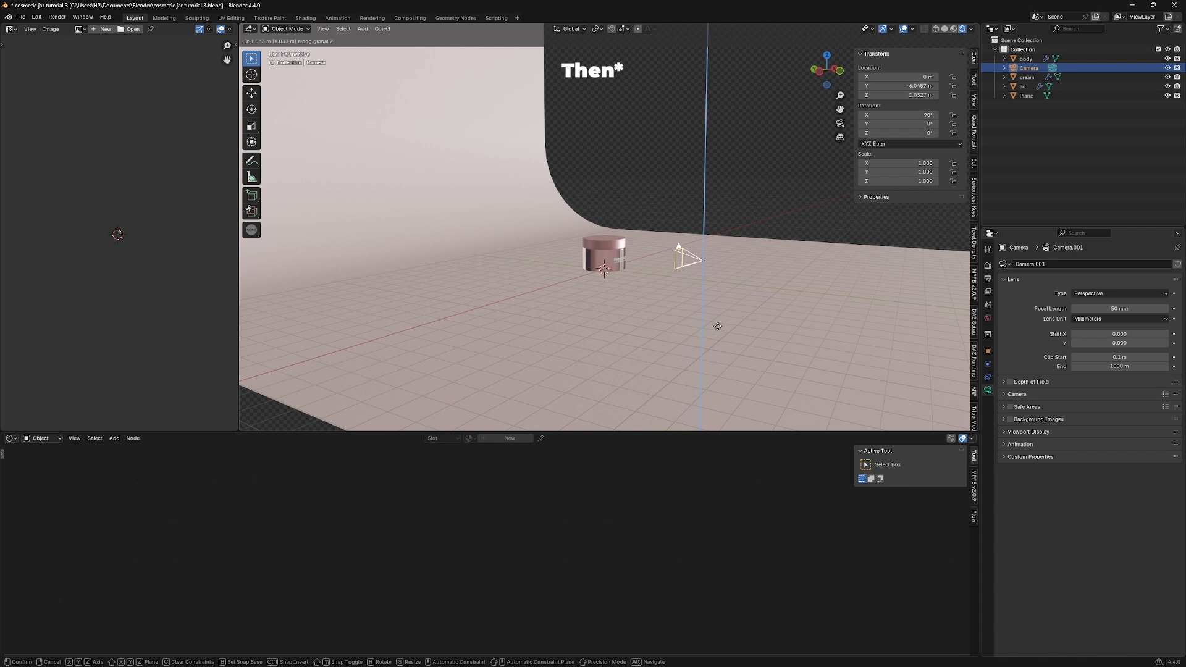
left_click(718, 326)
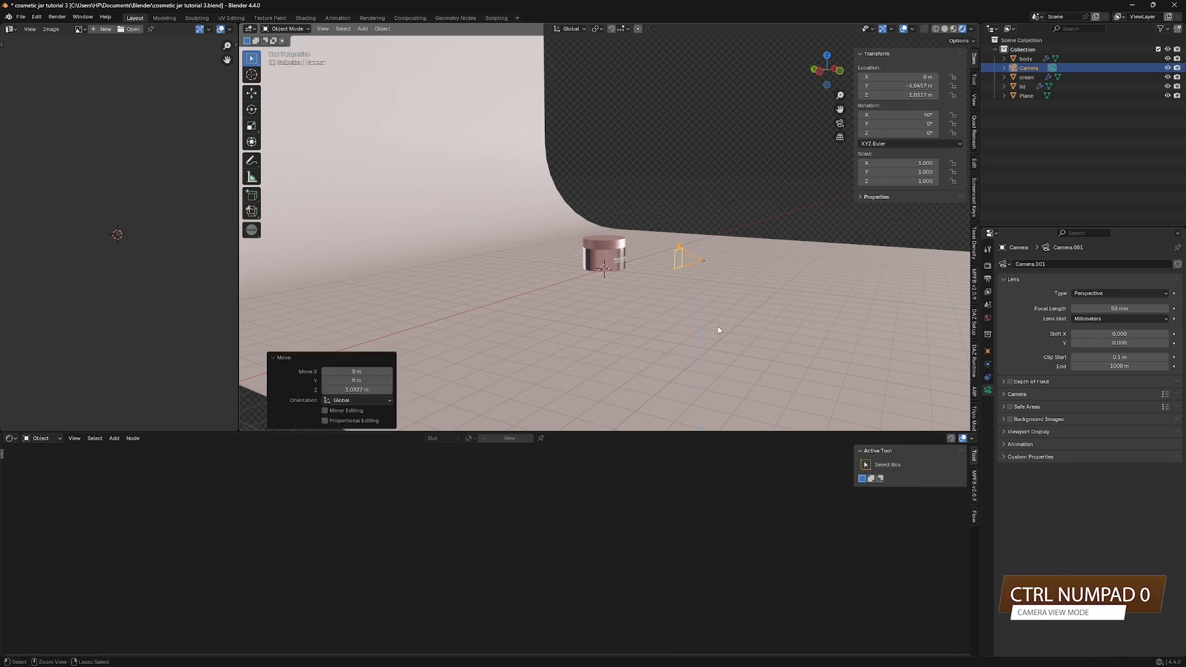
key("ctrl+KP_0")
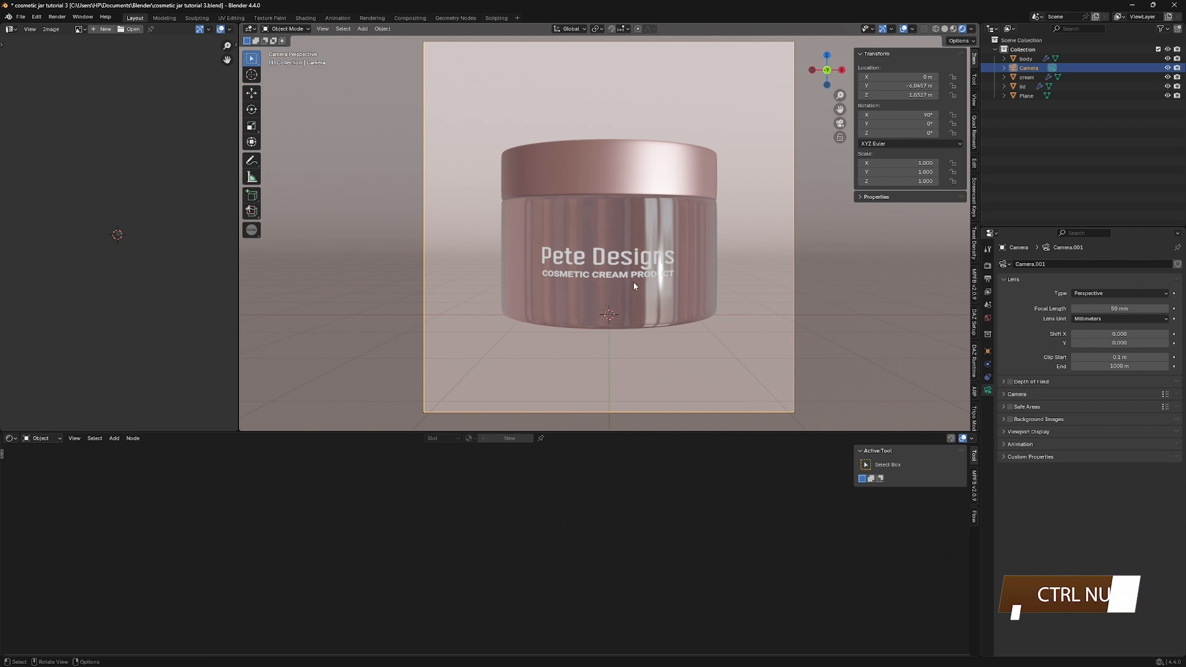
scroll(633, 282, "down", 3)
scroll(633, 286, "up", 3)
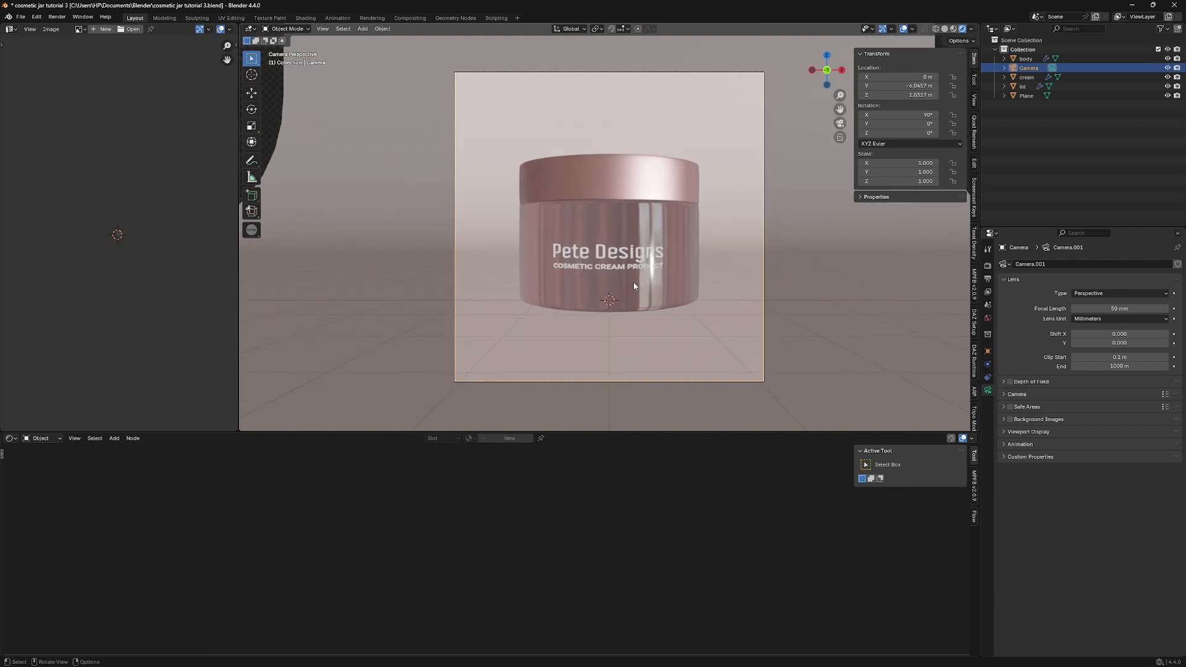
Lock the camera to the view and move it slightly farther back from the jar
left_click(975, 105)
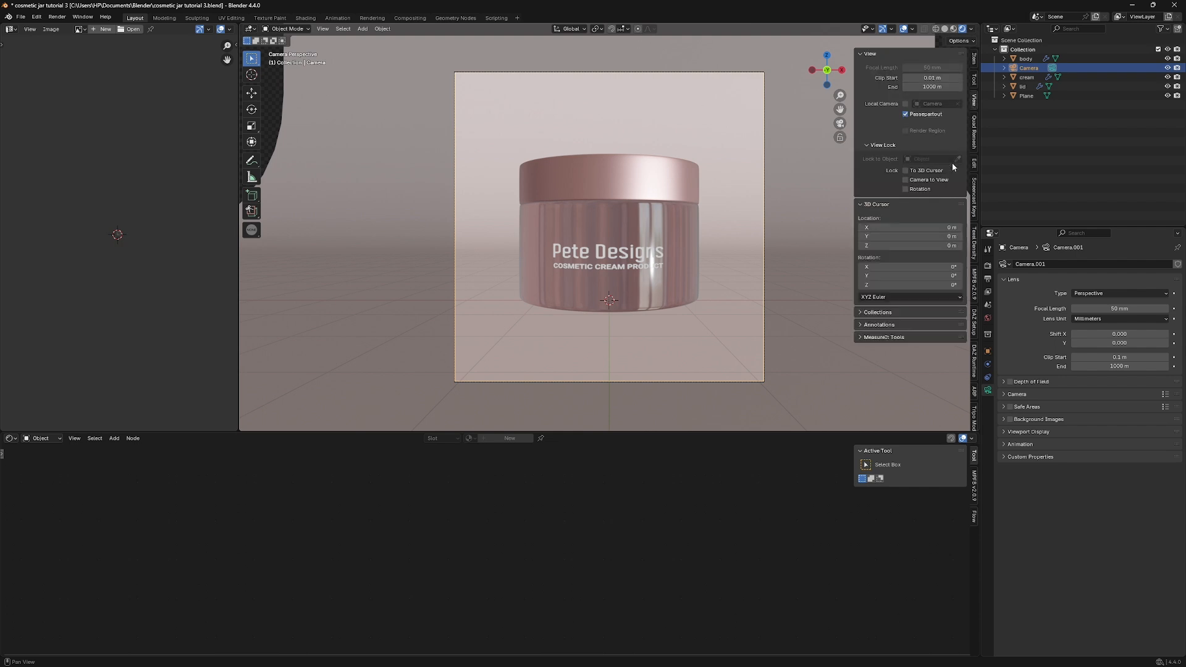
left_click(906, 179)
scroll(617, 276, "down", 4)
scroll(616, 276, "up", 4)
scroll(617, 276, "down", 1)
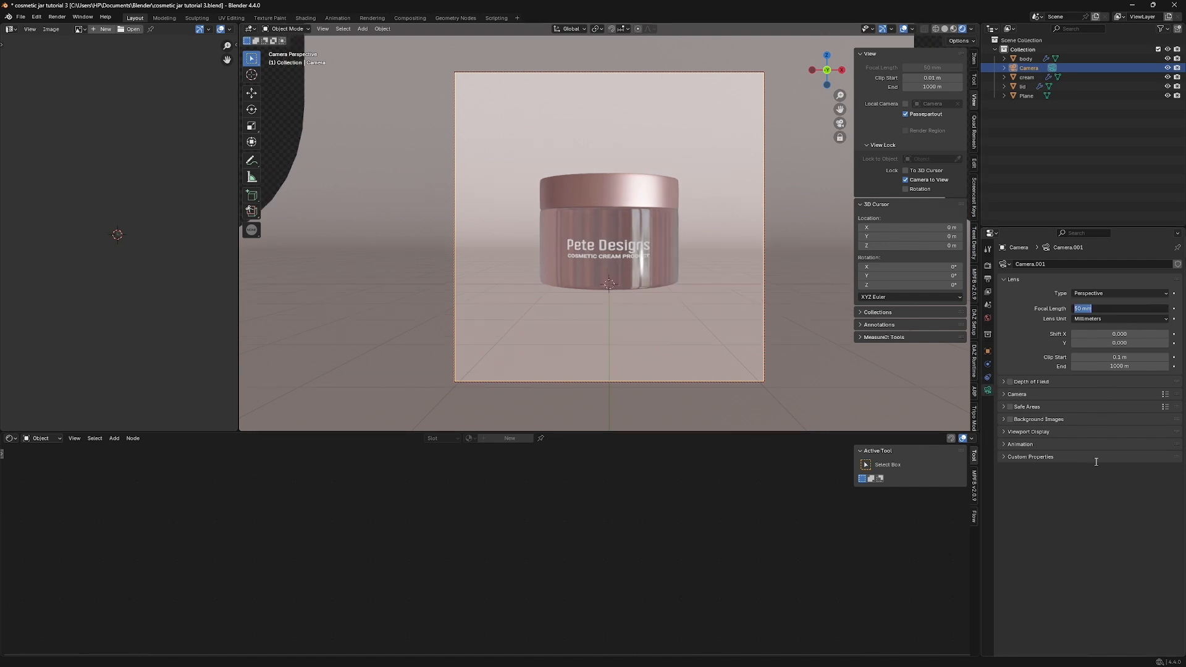
Set the camera's focal length to 90 mm and reframe the jar from a slightly higher angle
key("Return")
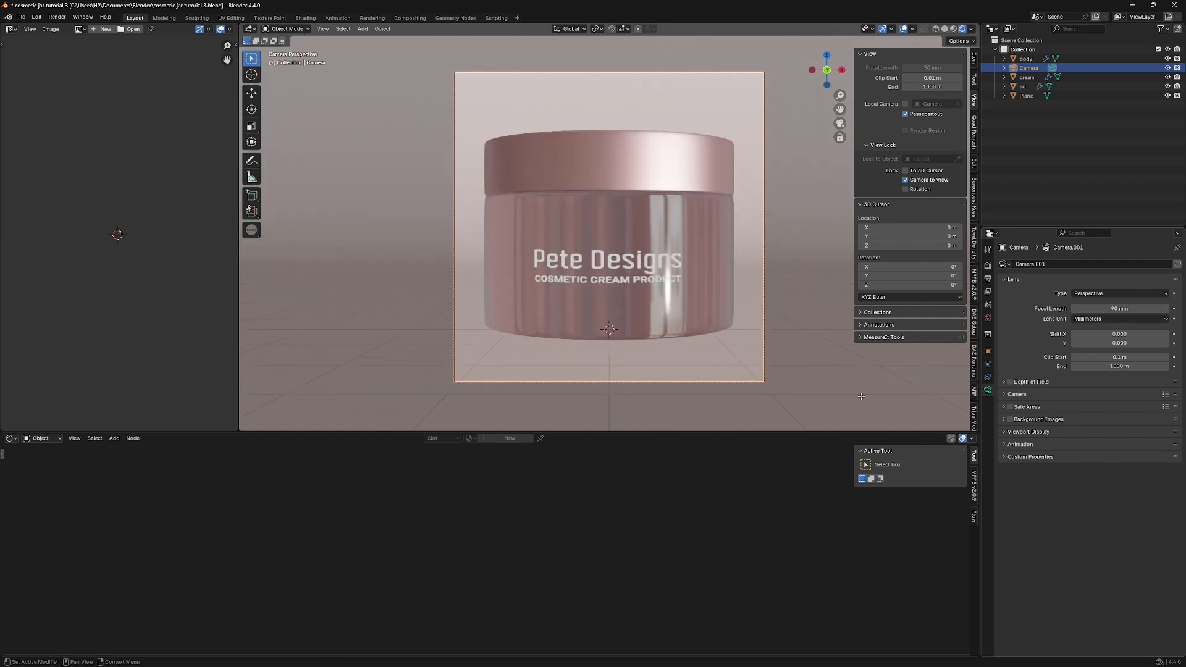
scroll(631, 269, "down", 3)
scroll(629, 259, "up", 1)
middle_click_drag(627, 236, 615, 318)
Lift the lid off the jar along Z and tilt it steeply about the Y axis
left_click(638, 252)
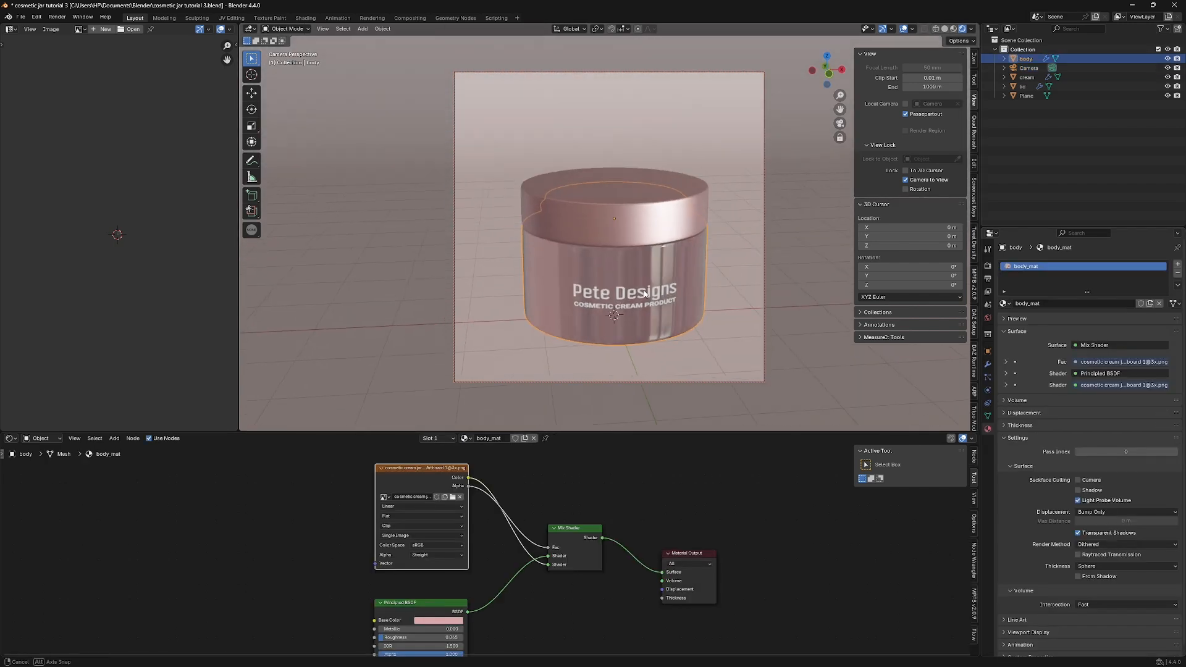
left_click(642, 213)
key("g")
key("z")
left_click(627, 224)
scroll(628, 225, "down", 2)
key("r")
key("y")
left_click(531, 315)
Parent the cream to the jar body using the Object option
left_click(605, 320)
left_click(602, 279)
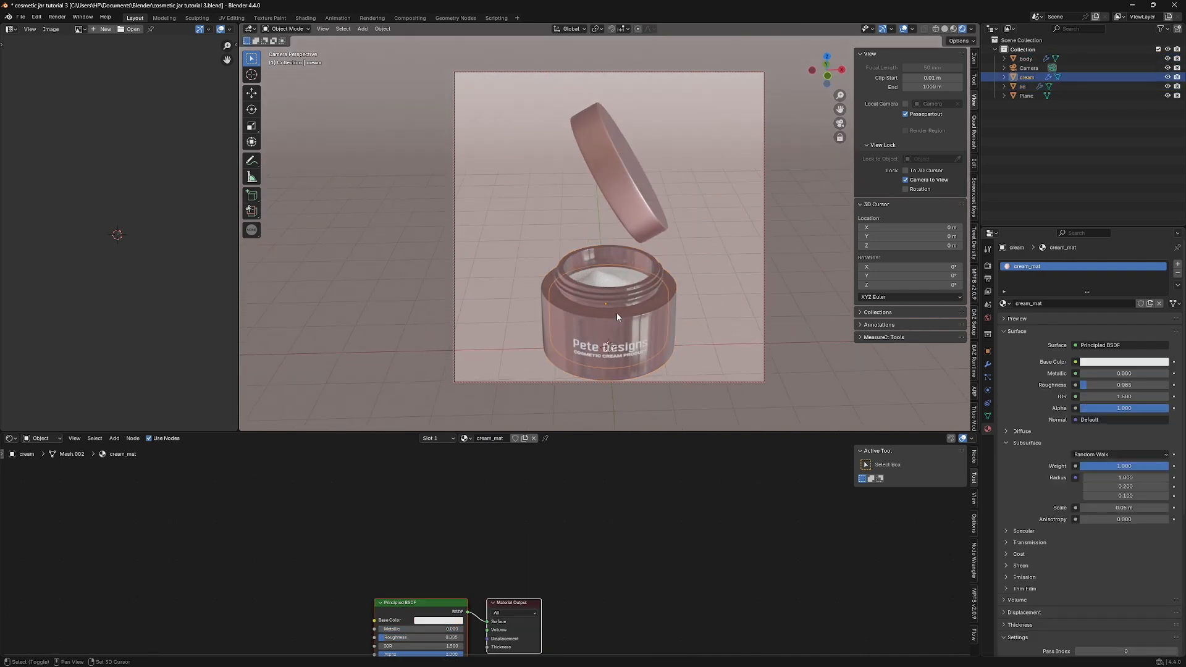
left_click(617, 313, "shift")
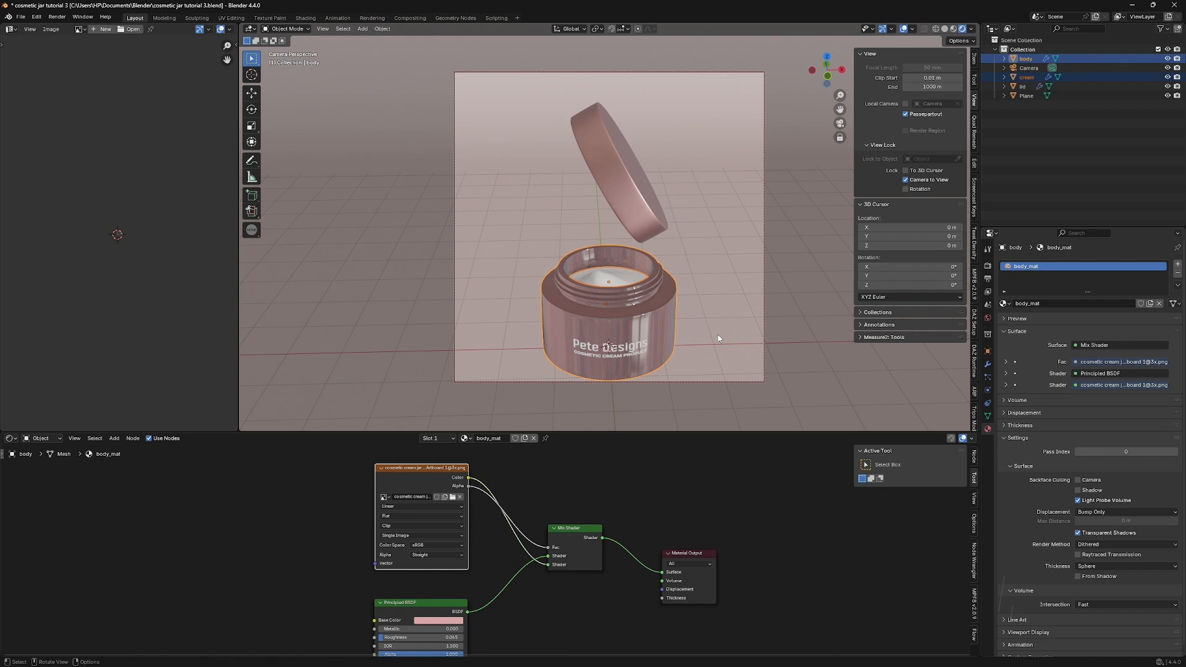
key("ctrl+p")
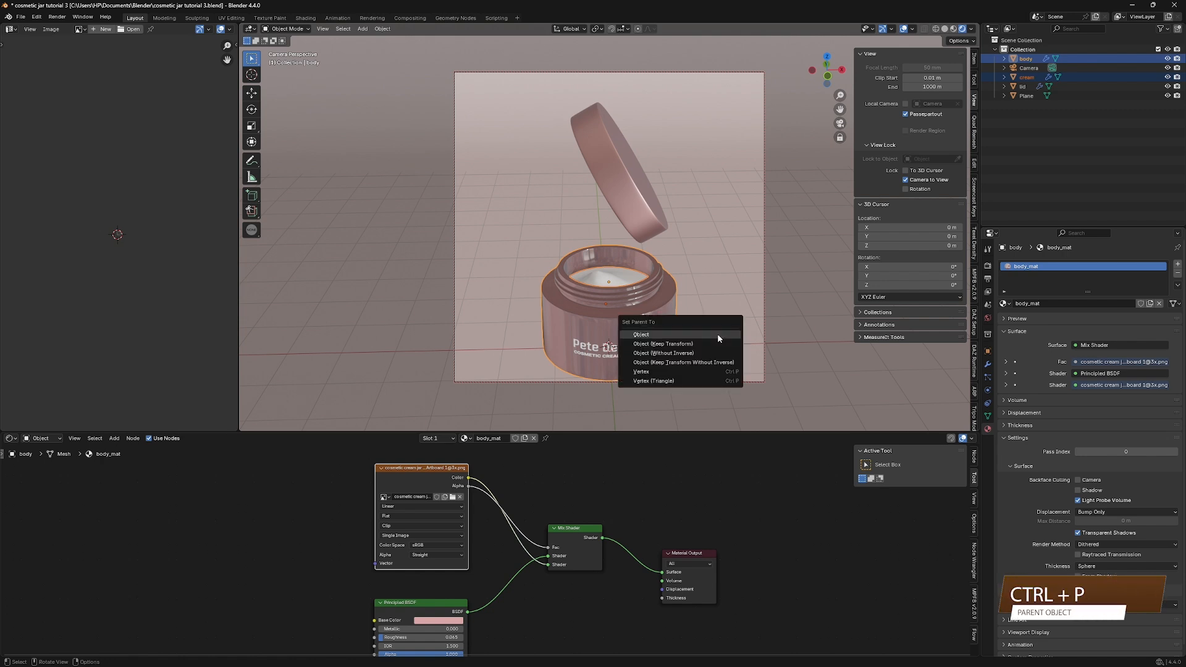
left_click(717, 333)
Tilt the jar body about -35° around the Y axis
left_click(802, 362)
left_click(659, 338)
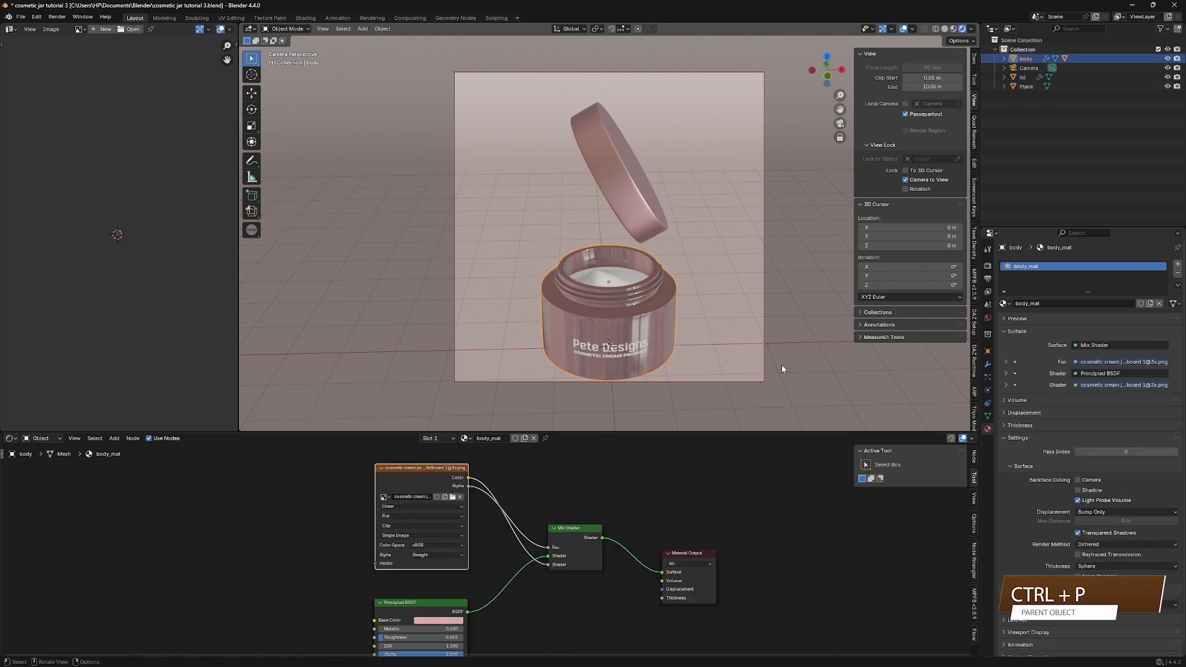
key("r")
key("y")
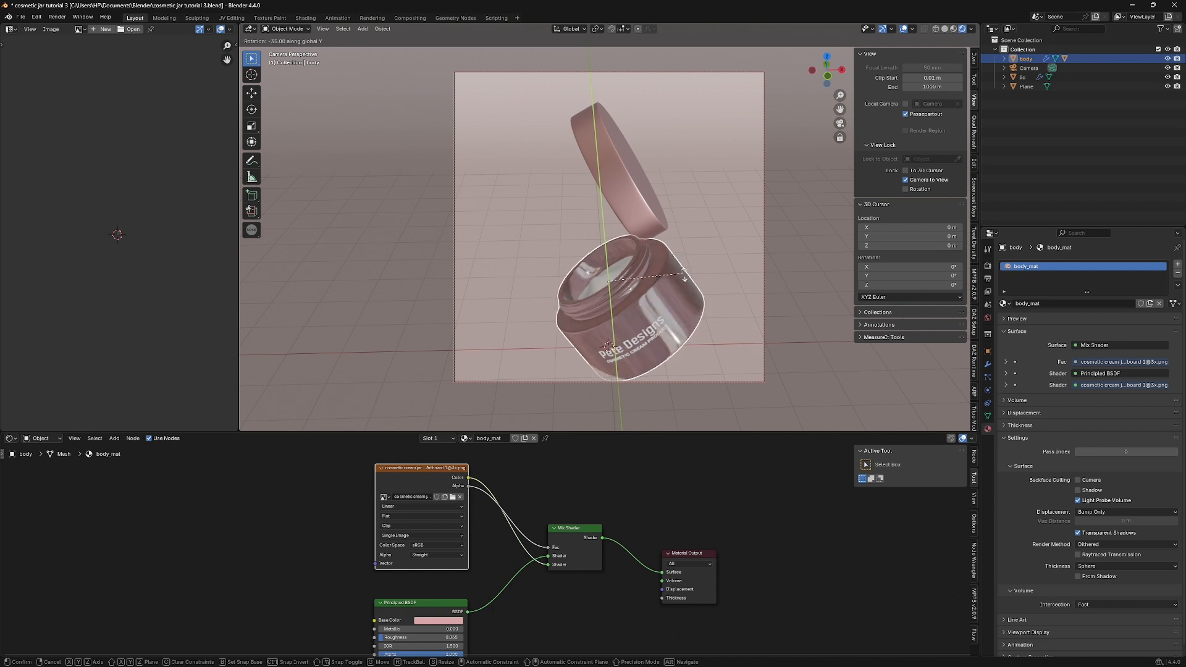
left_click(686, 281)
Refine the lid's rotation and its height along Z so it floats above the tilted jar
middle_click_drag(685, 284, 661, 358)
left_click(645, 155)
key("r")
left_click(720, 331)
left_click(624, 309)
left_click(661, 167)
key("g")
key("z")
left_click(688, 247)
key("r")
left_click(751, 252)
Move the lid about 0.54 m along the Y axis and adjust the camera angle
middle_click_drag(752, 251, 772, 254)
left_click(741, 260)
left_click(649, 300)
left_click(654, 167)
key("g")
key("y")
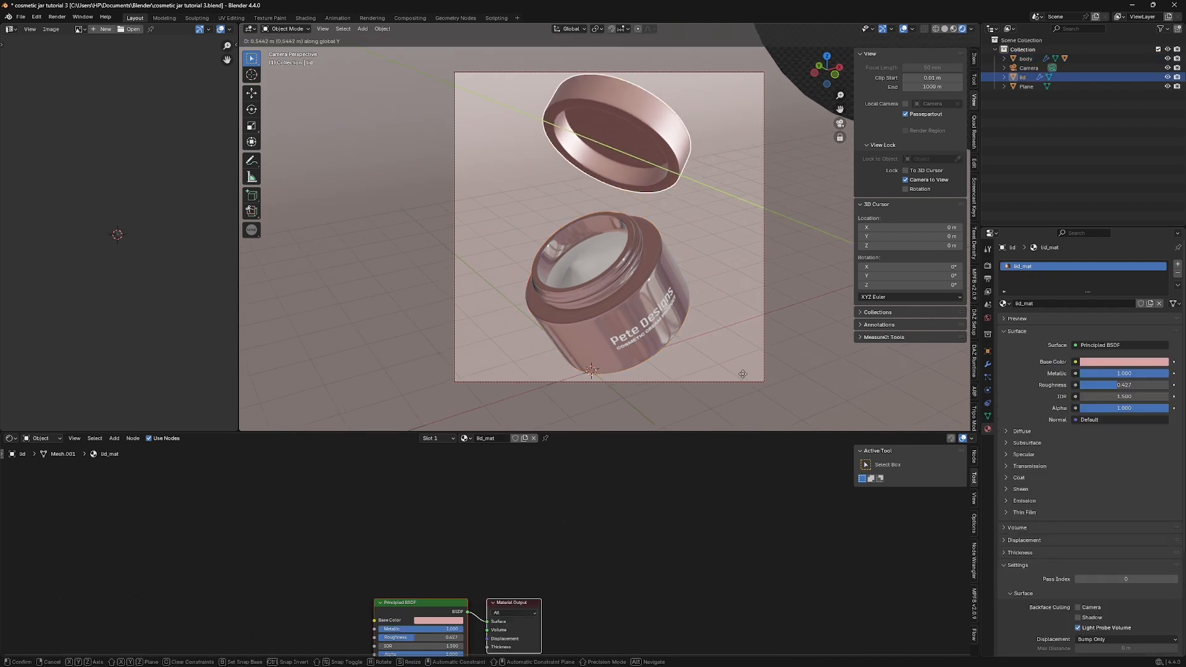
left_click(742, 374)
Widen the backdrop plane along X by a factor of about 1.23 and fine-tune the camera framing
left_click(664, 333)
middle_click_drag(676, 337, 704, 343)
left_click(780, 364)
key("s")
key("x")
left_click(831, 309)
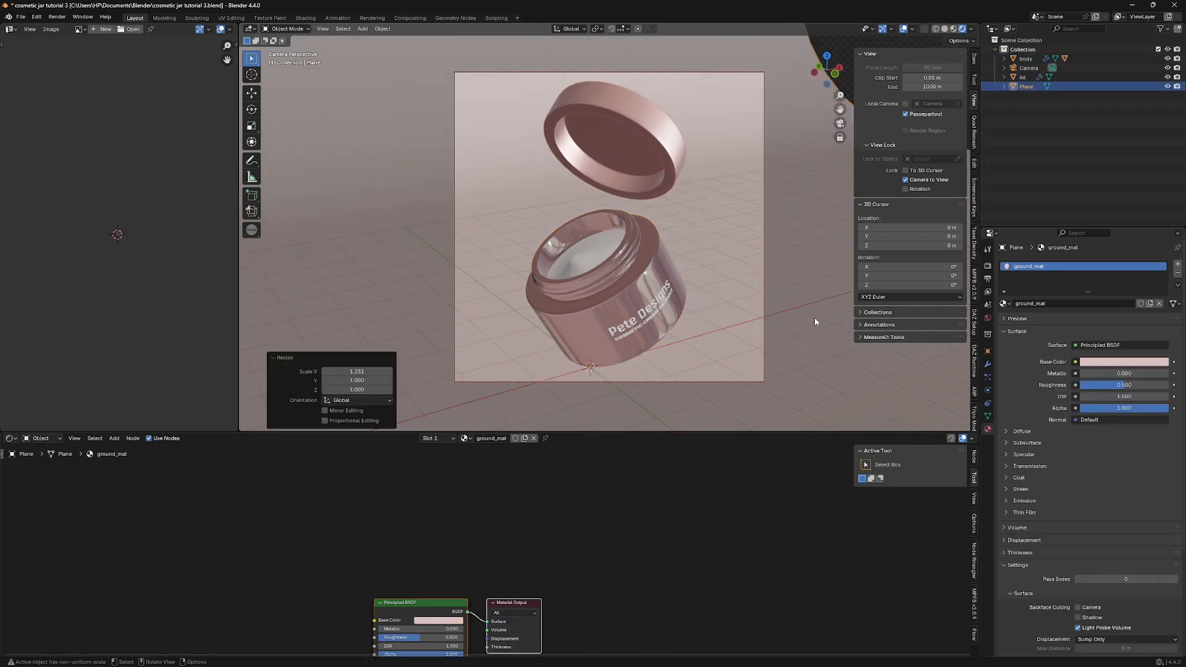
Set the output resolution to 2000 × 2000 px
left_click(987, 278)
left_click(1133, 276)
type("2000")
key("Tab")
key("Return")
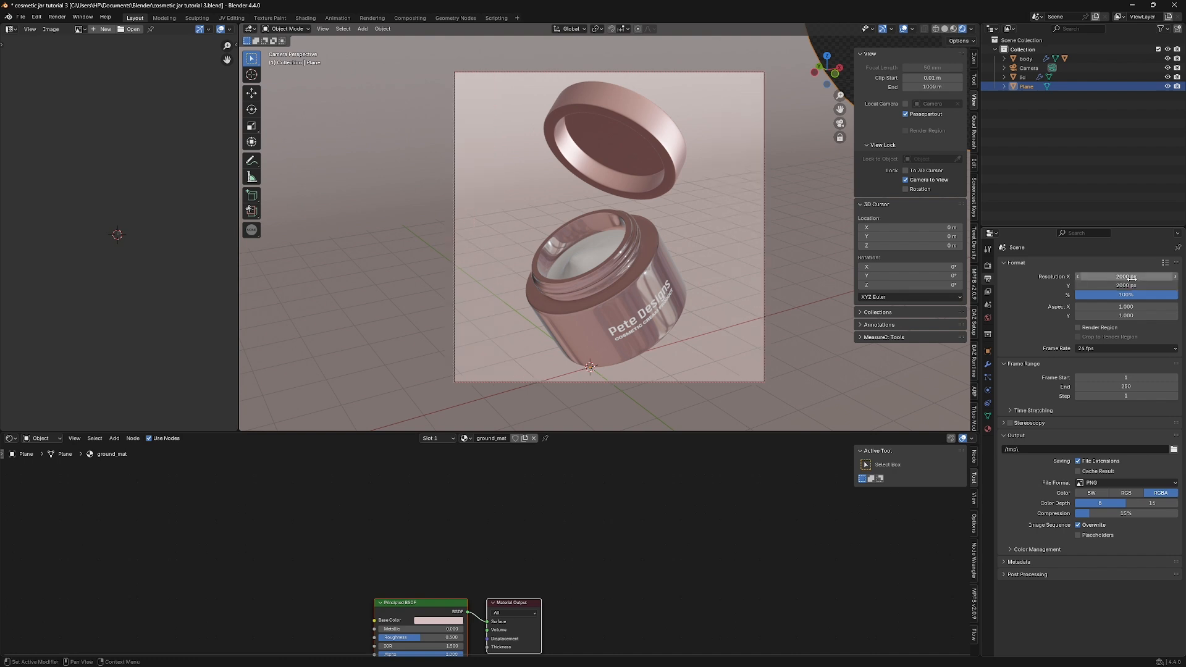
Switch the render engine to Cycles with 200 maximum render samples and render the image
left_click(989, 266)
left_click(1101, 264)
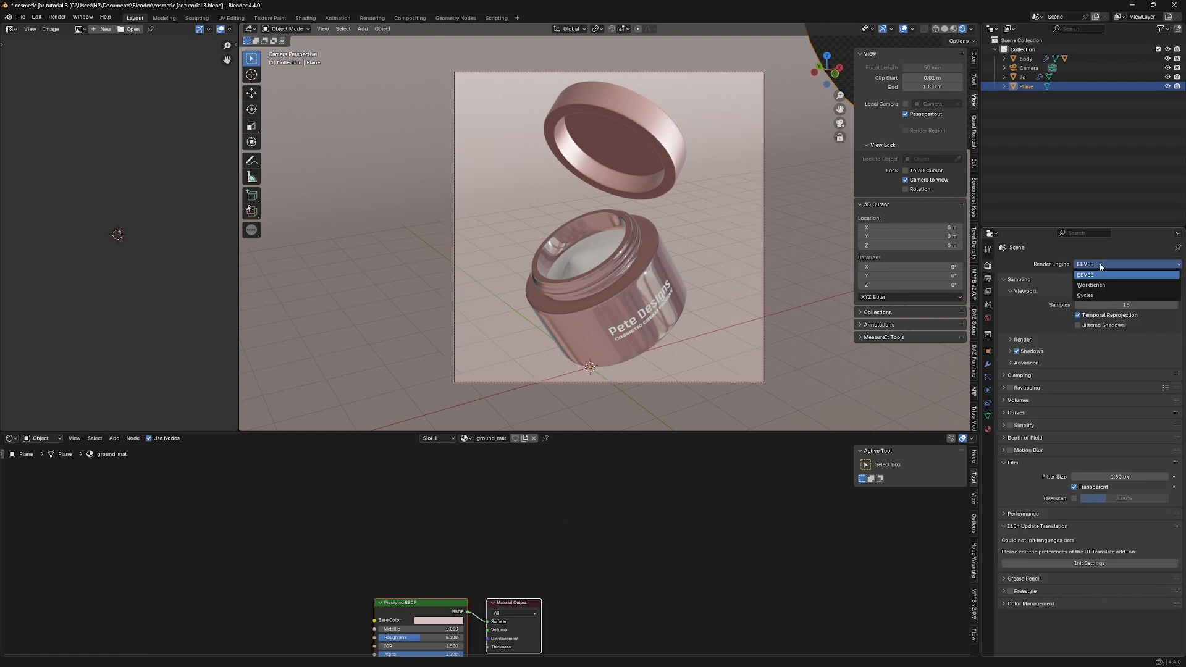
left_click(1102, 296)
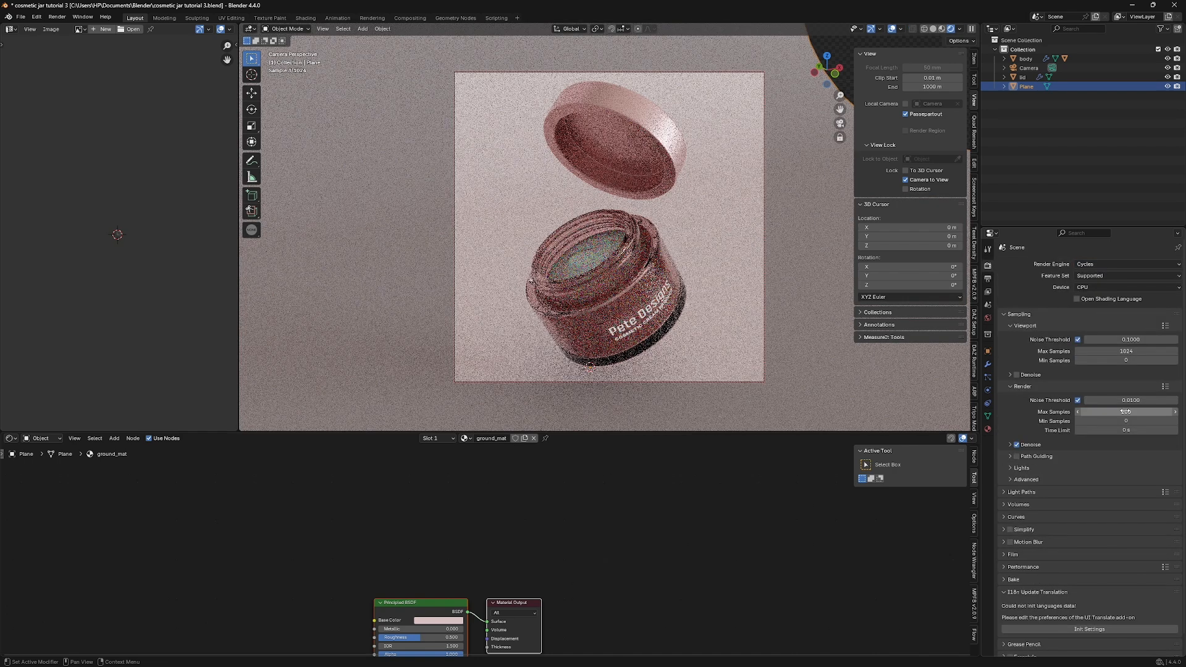
left_click(55, 18)
left_click(64, 29)
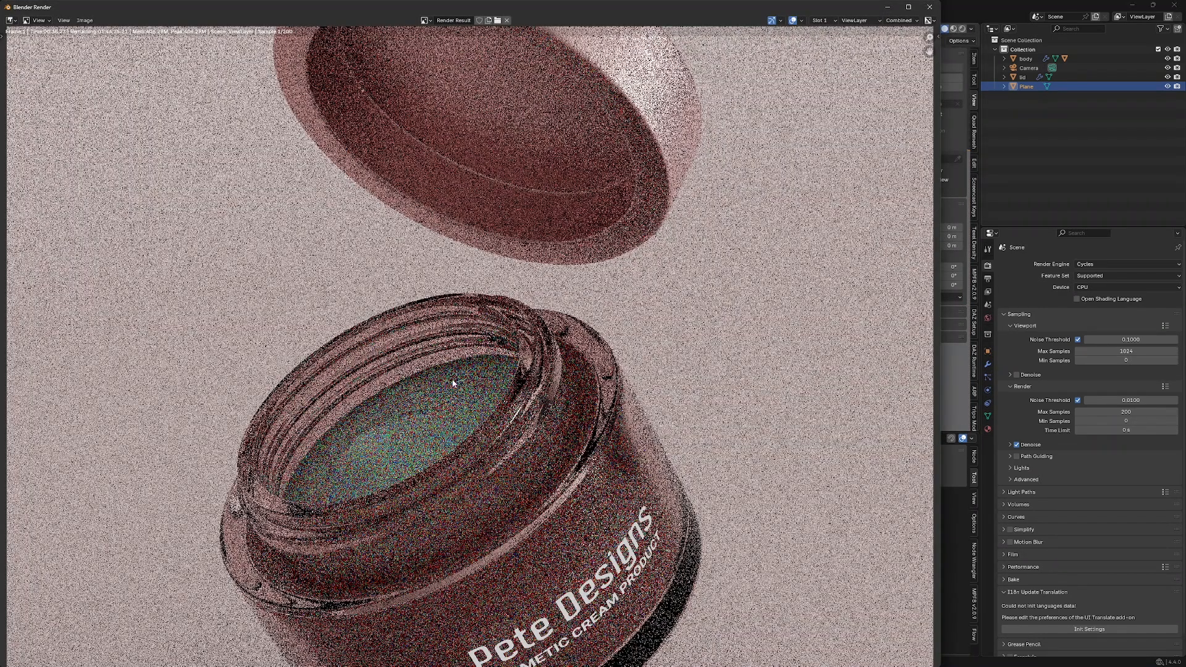